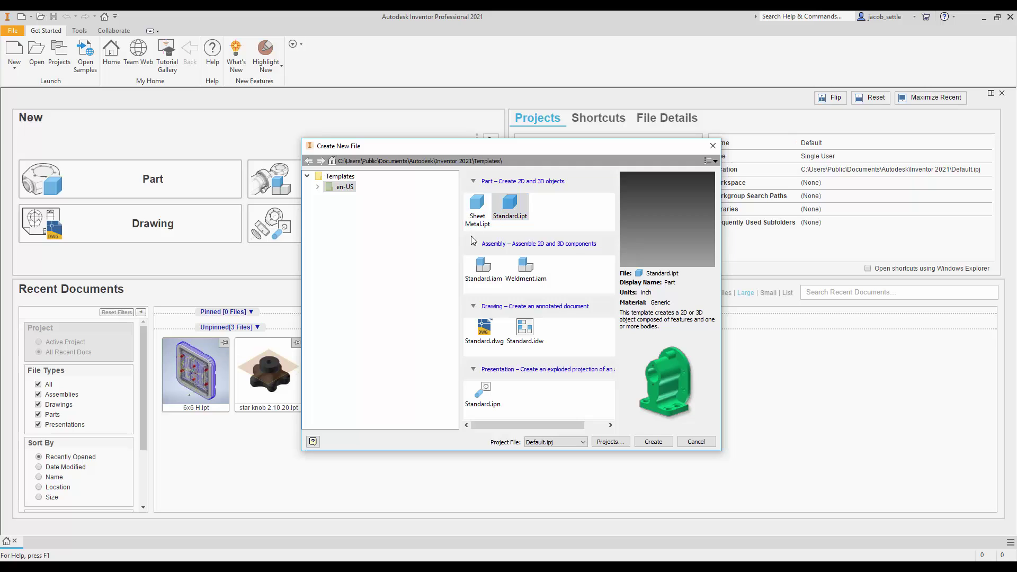
# Create a new part from the Standard.ipt template and start a 2D sketch on the horizontal XZ origin plane.
pyautogui.click(511, 207)
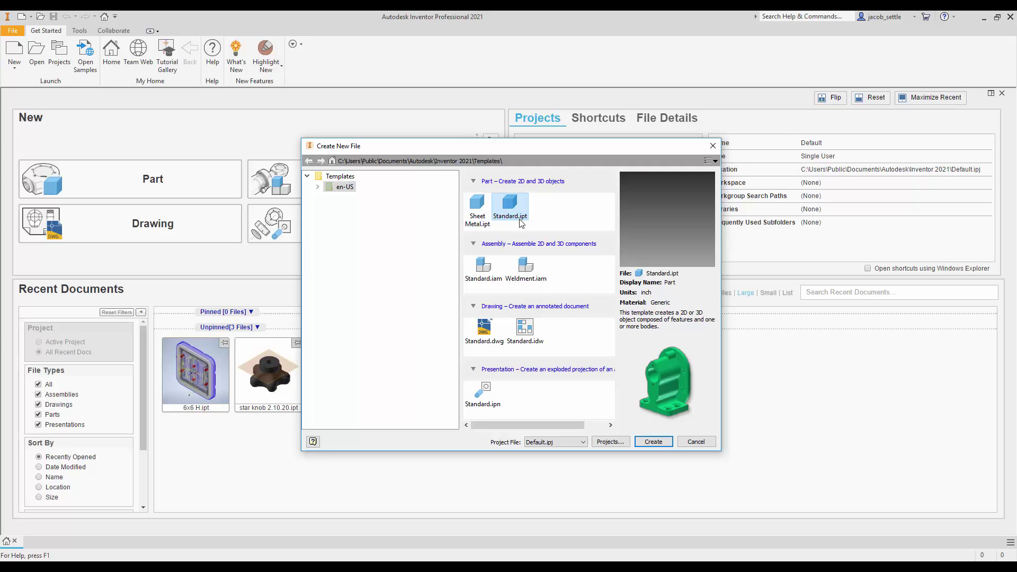
pyautogui.click(654, 442)
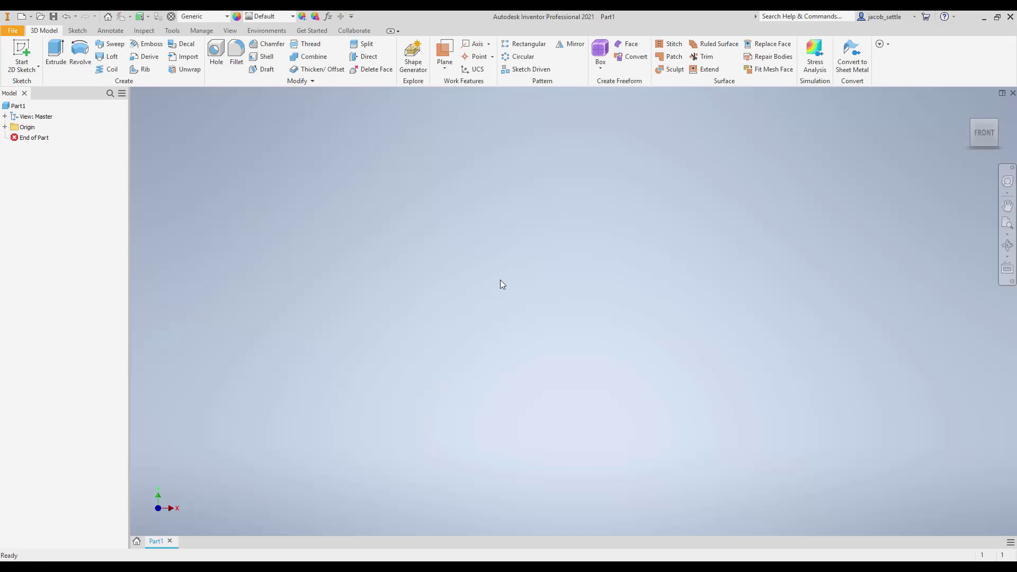
pyautogui.click(22, 51)
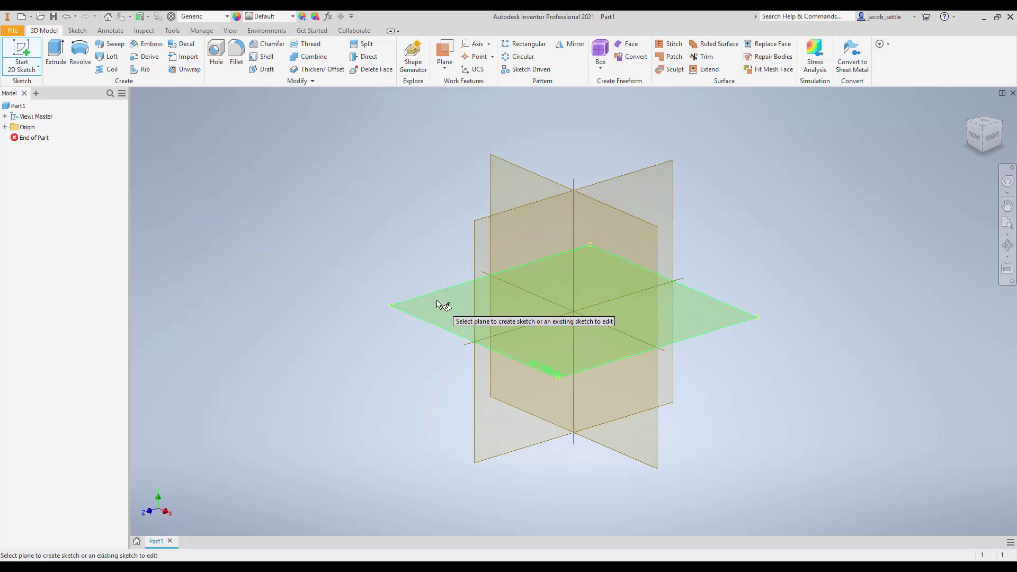
pyautogui.click(438, 304)
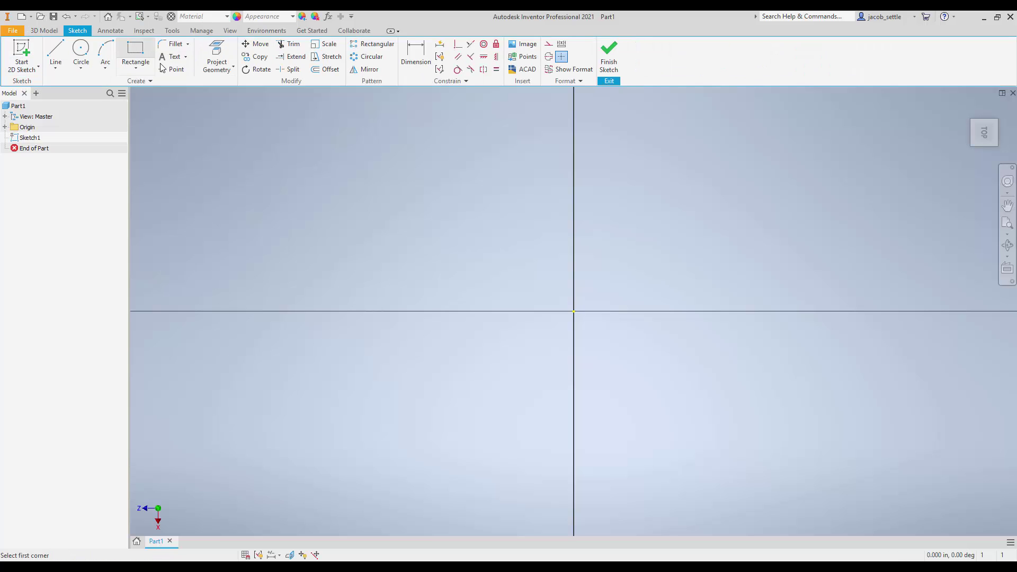
# Sketch a rectangle 3.75 in long and 1.625 in high with its first corner at the origin.
pyautogui.click(135, 53)
pyautogui.click(574, 311)
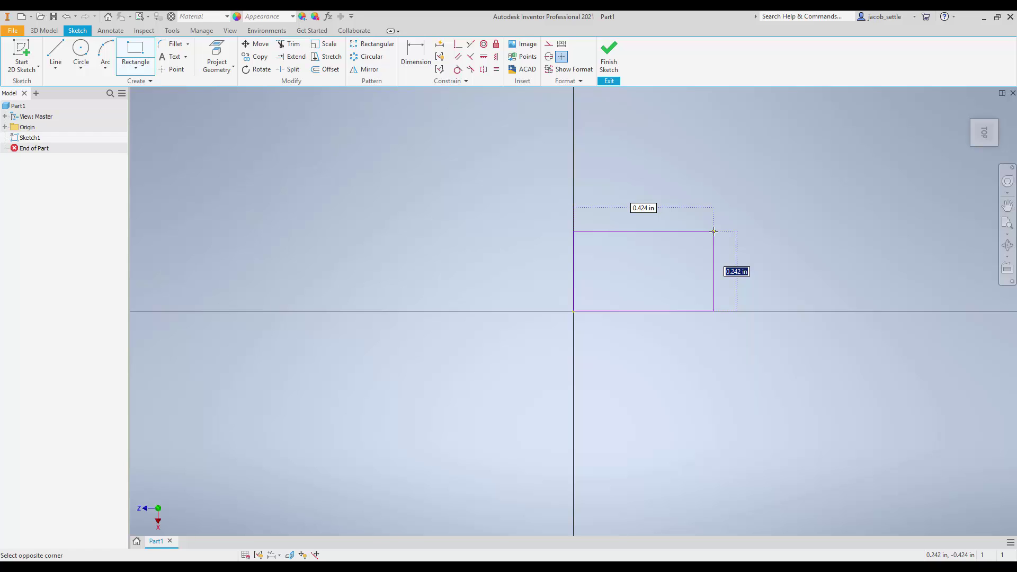
pyautogui.write('1')
pyautogui.write('.625')
pyautogui.press('Tab')
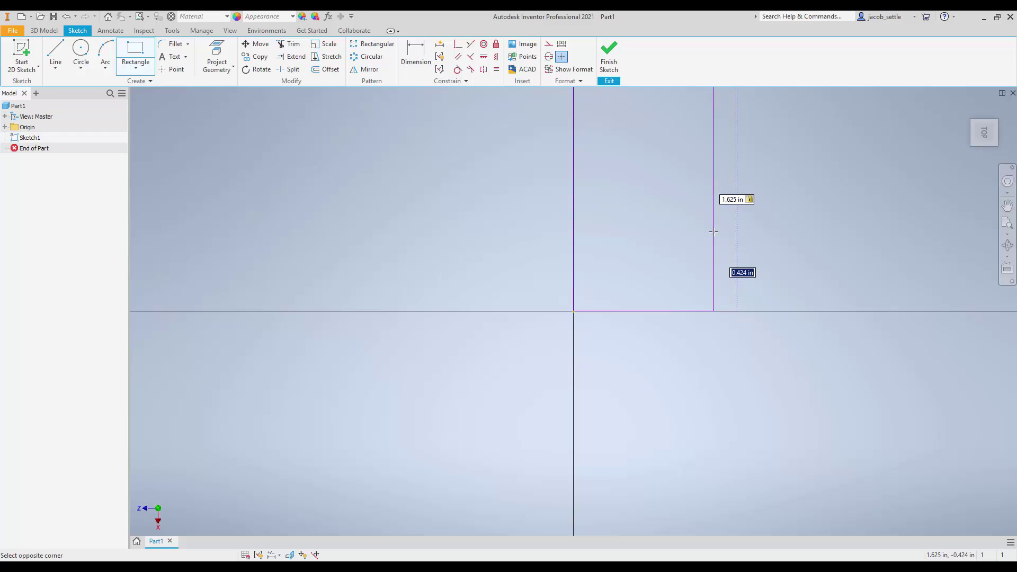
pyautogui.write('3.75')
pyautogui.press('Return')
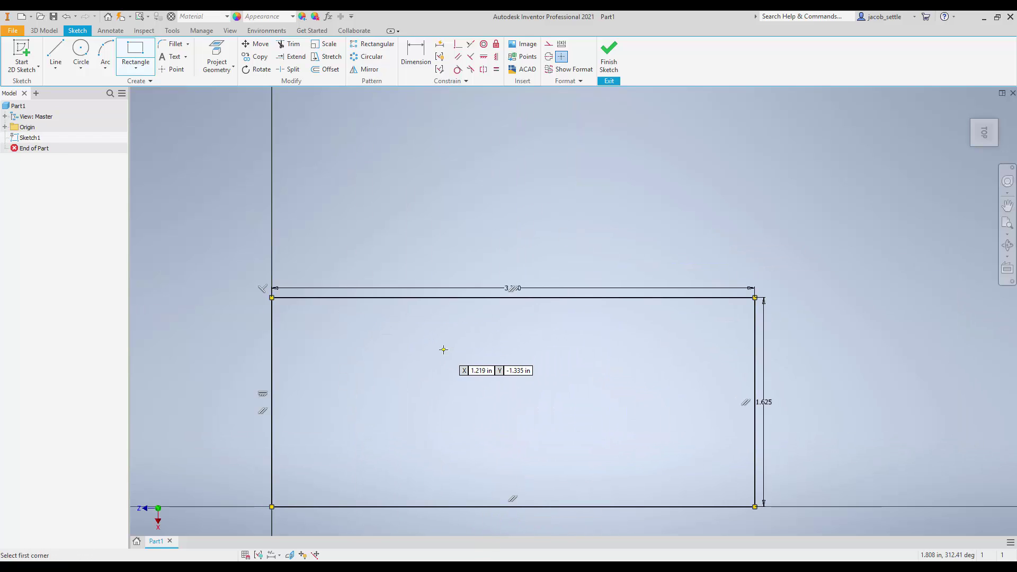
pyautogui.press('Escape')
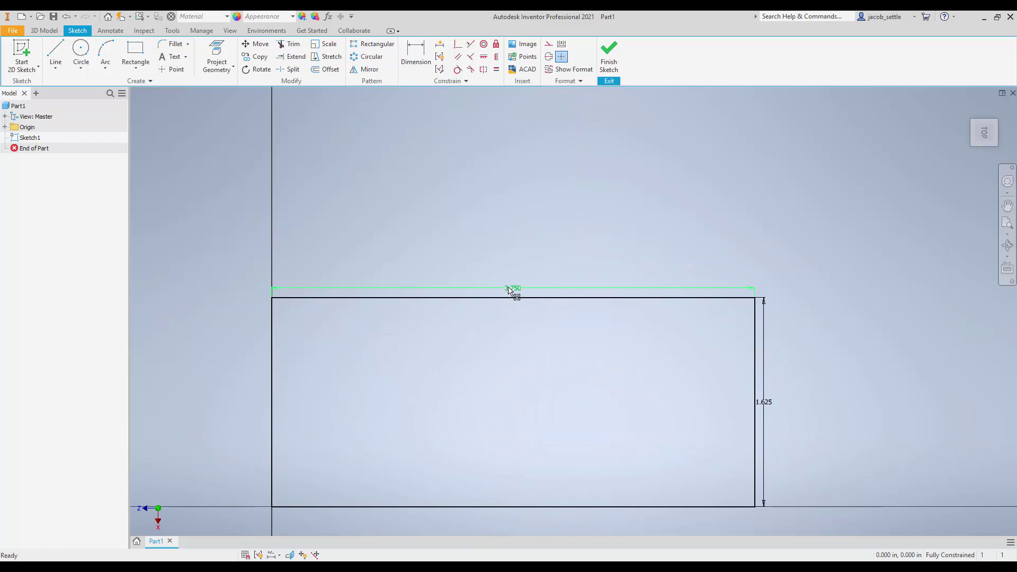
# Set the rectangle's length dimension to 4 in and return it to 3.75 in.
pyautogui.doubleClick(513, 291)
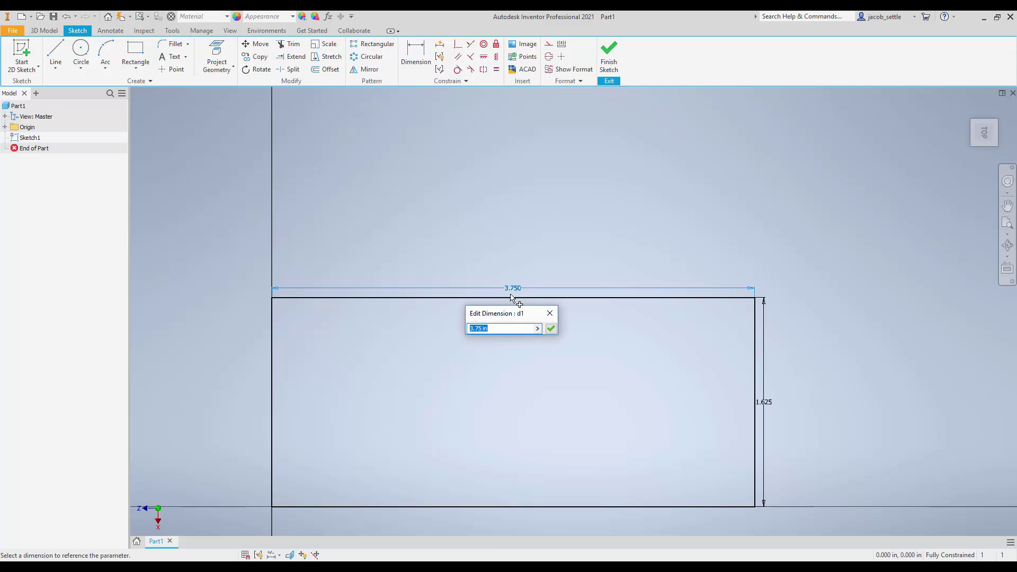
pyautogui.write('4')
pyautogui.press('Return')
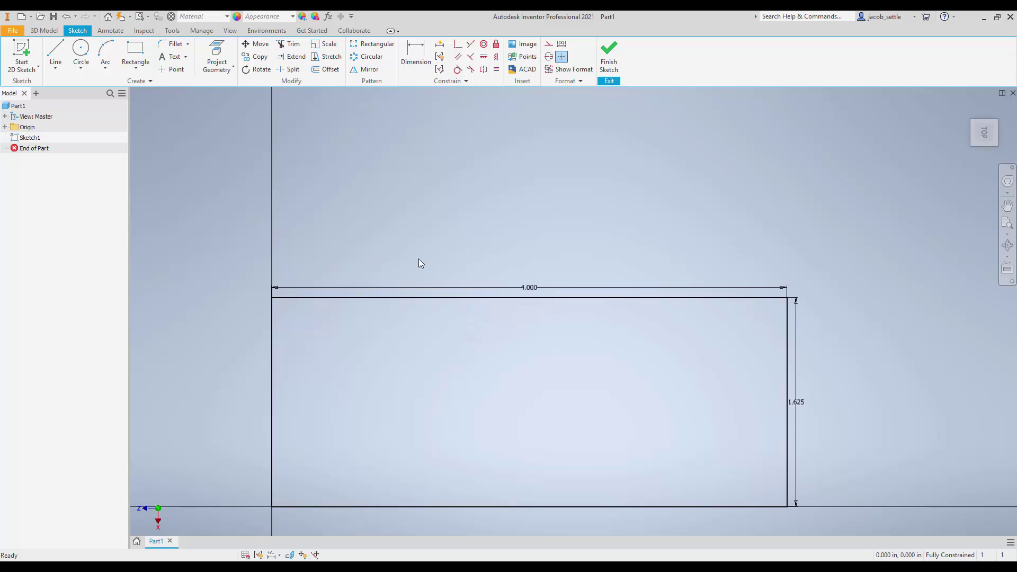
pyautogui.doubleClick(532, 293)
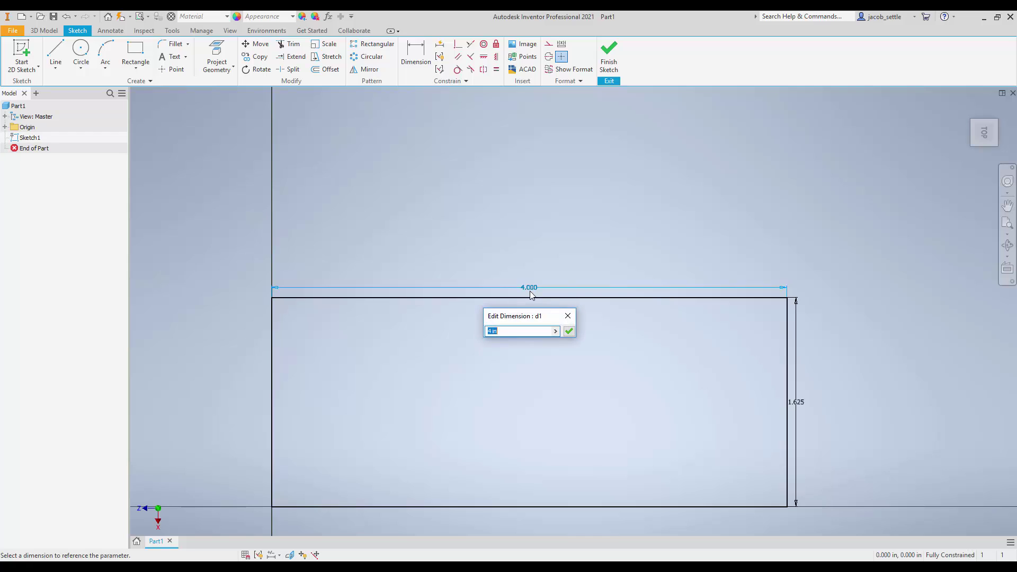
pyautogui.write('3.75')
pyautogui.press('Return')
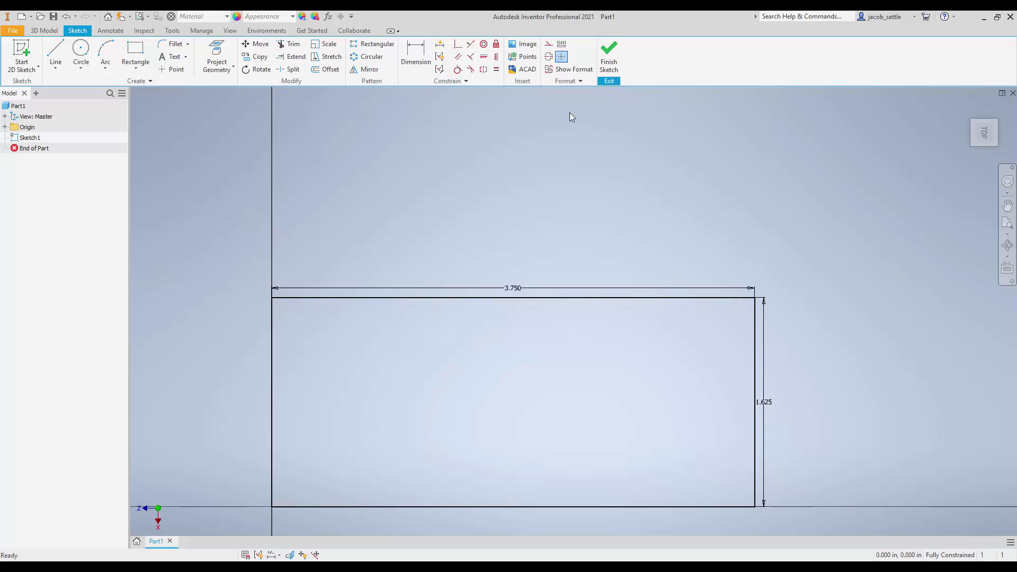
# Finish the sketch and extrude the rectangle 1.625 in upward, consulting the base drawing in LED_Light_Project.pdf for the height.
pyautogui.click(607, 51)
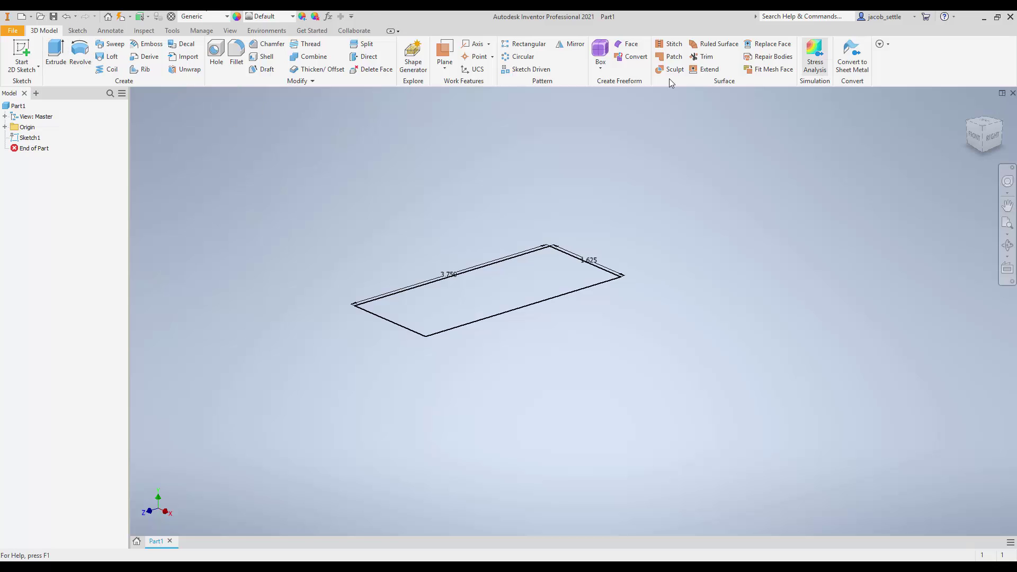
pyautogui.click(56, 55)
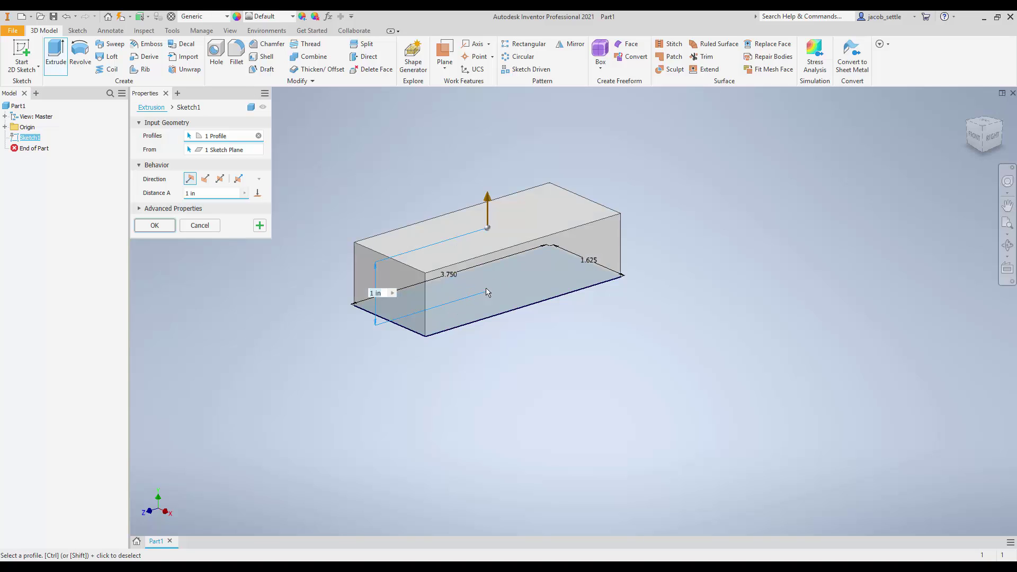
pyautogui.moveTo(219, 194); pyautogui.dragTo(144, 192)
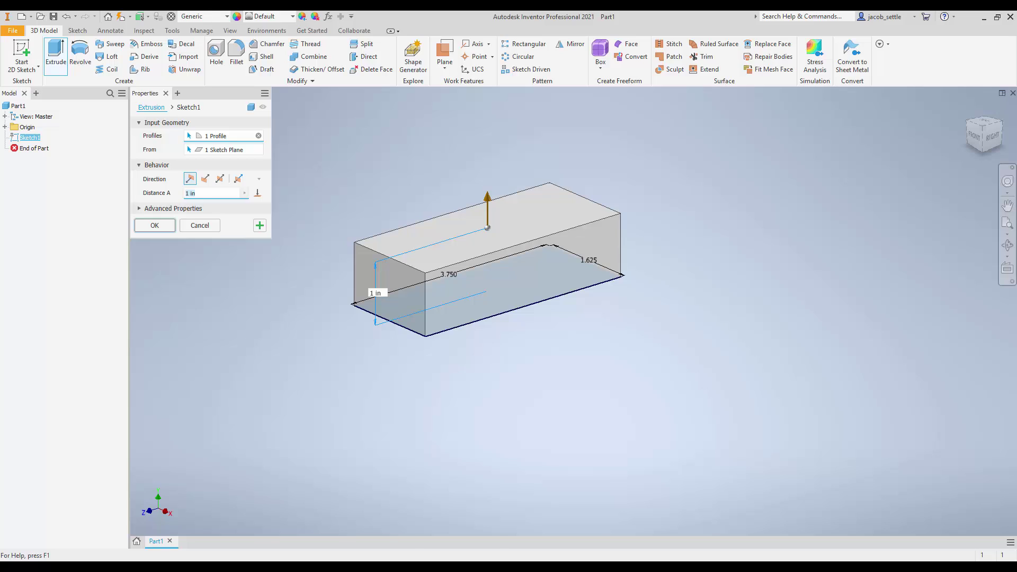
pyautogui.hotkey('alt', 'Tab')
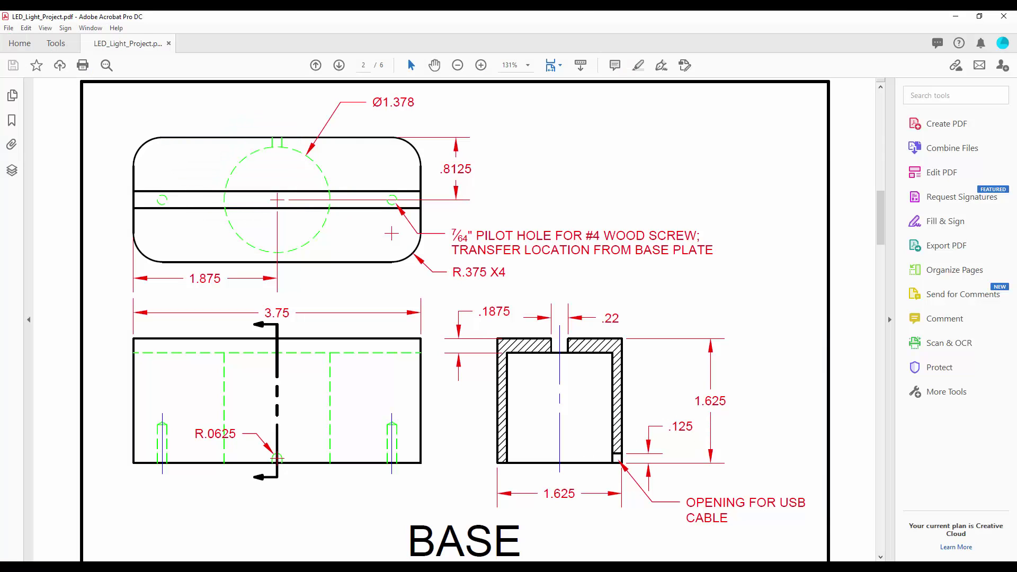
pyautogui.hotkey('alt', 'Tab')
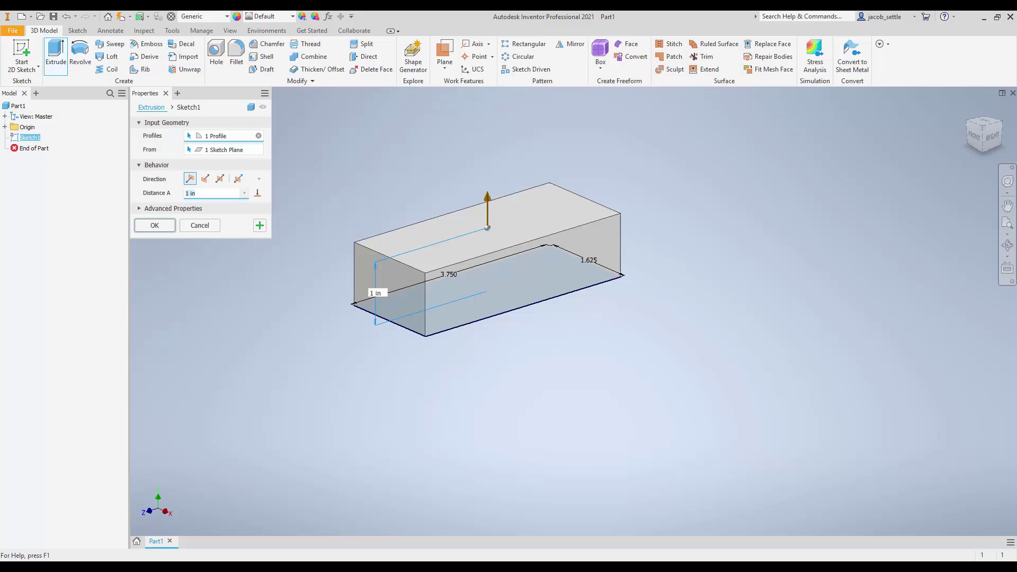
pyautogui.click(203, 190)
pyautogui.write('1.625')
pyautogui.click(159, 226)
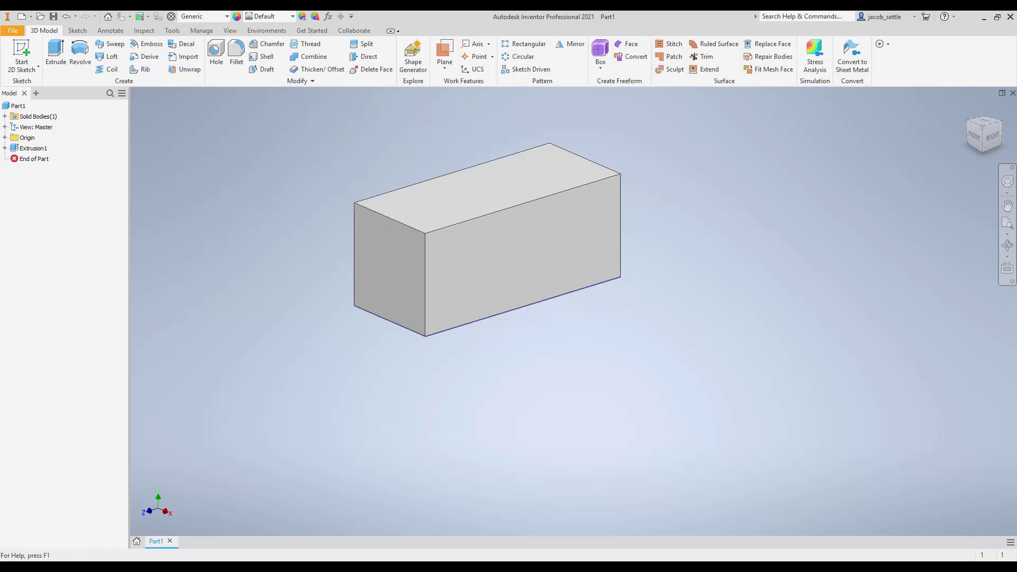
# Start a sketch on the block's top face and draw a centre line between the midpoints of its two short edges.
pyautogui.hotkey('alt', 'Tab')
pyautogui.click(27, 47)
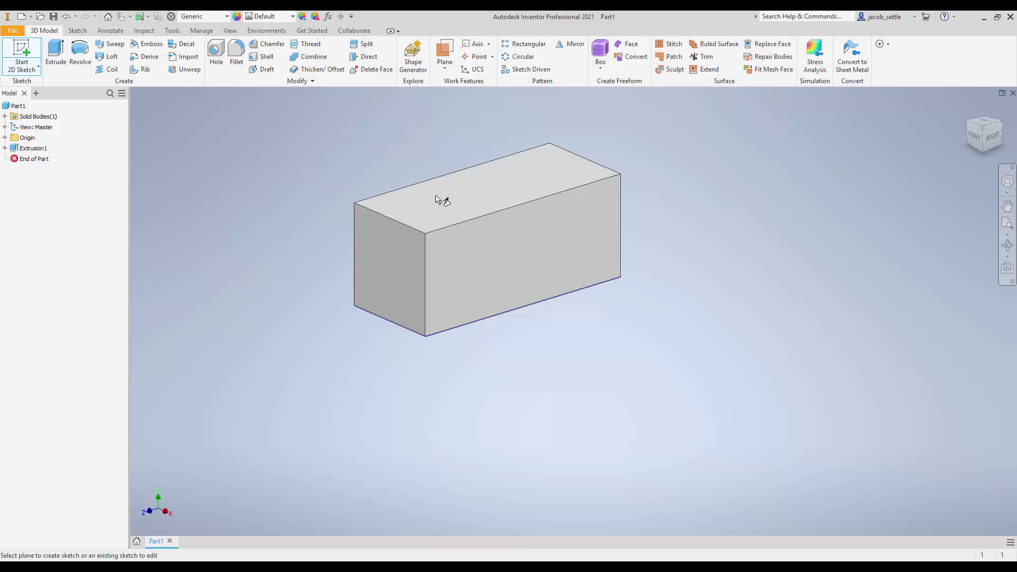
pyautogui.click(443, 196)
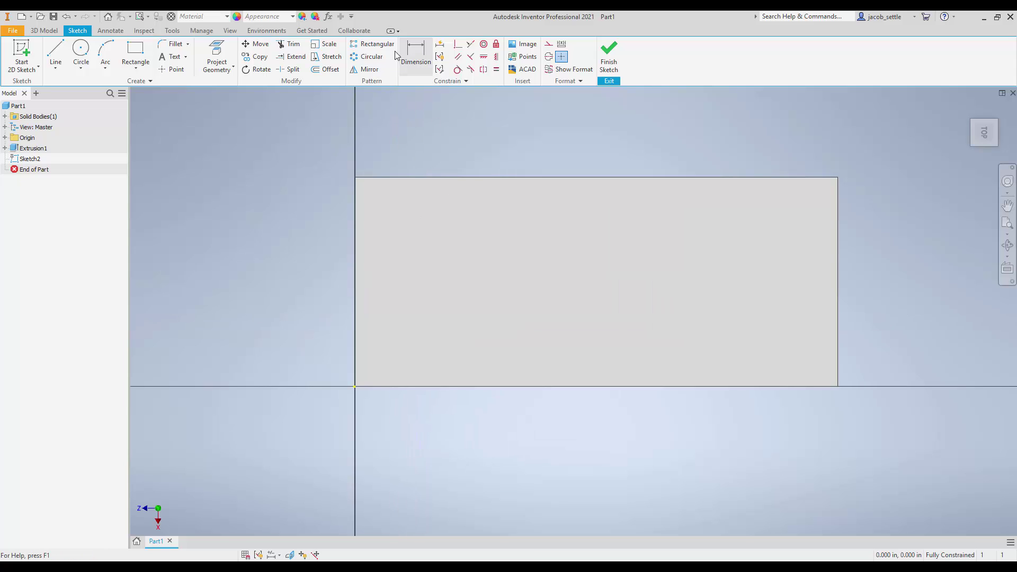
pyautogui.click(56, 53)
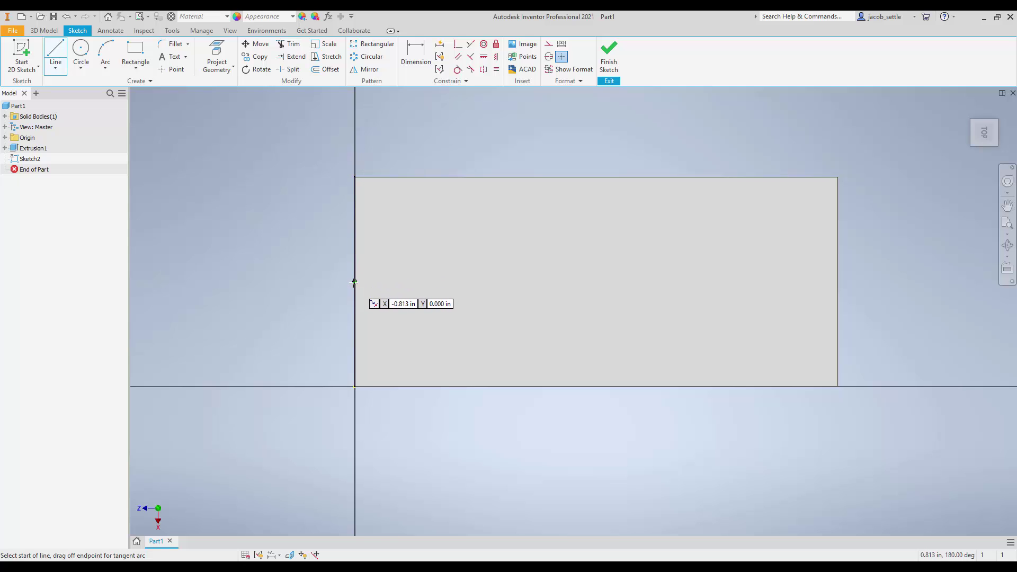
pyautogui.click(354, 283)
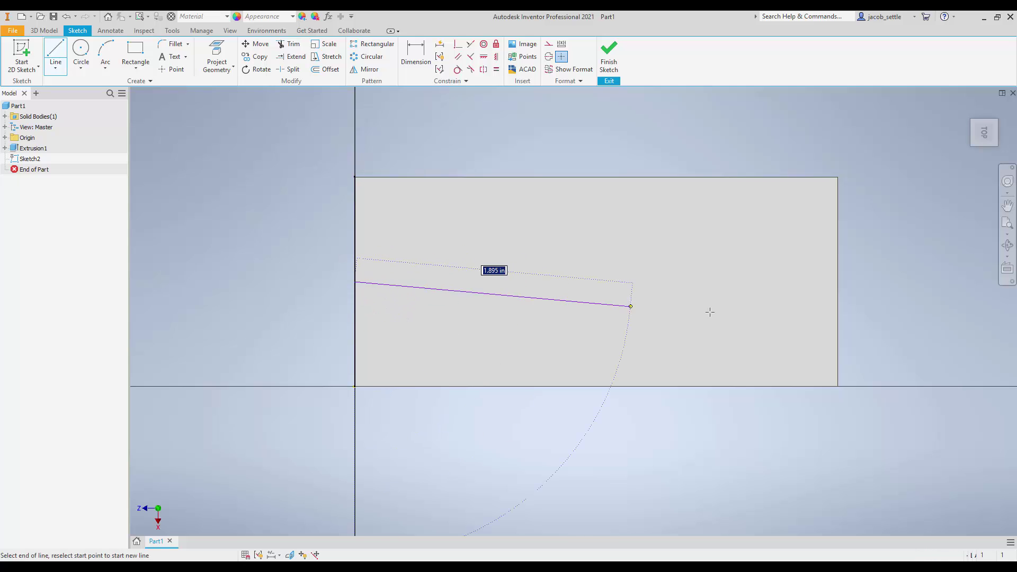
pyautogui.click(839, 284)
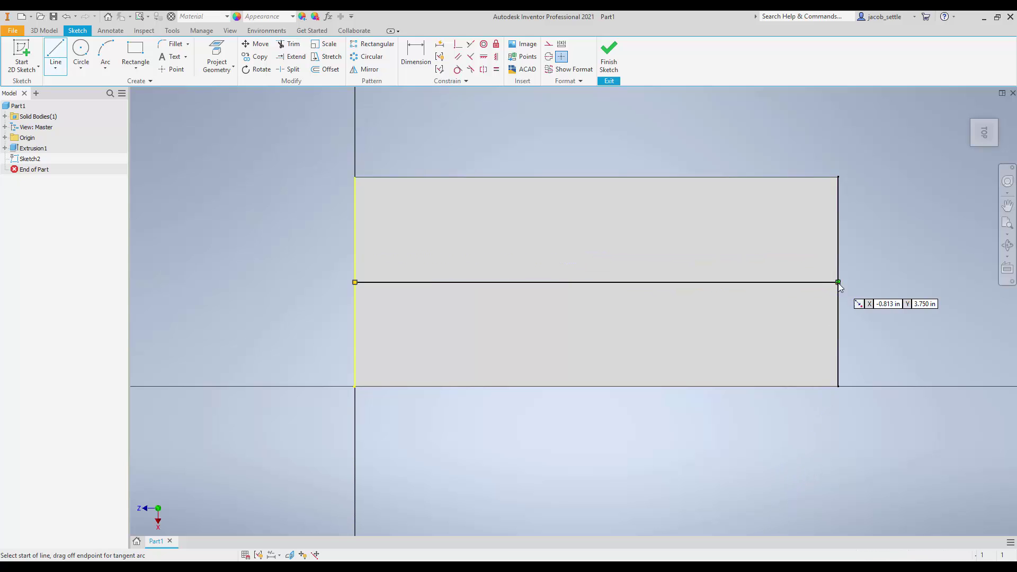
# Add a driven dimension between the centre line and the long edge of the face through the origin.
pyautogui.click(416, 55)
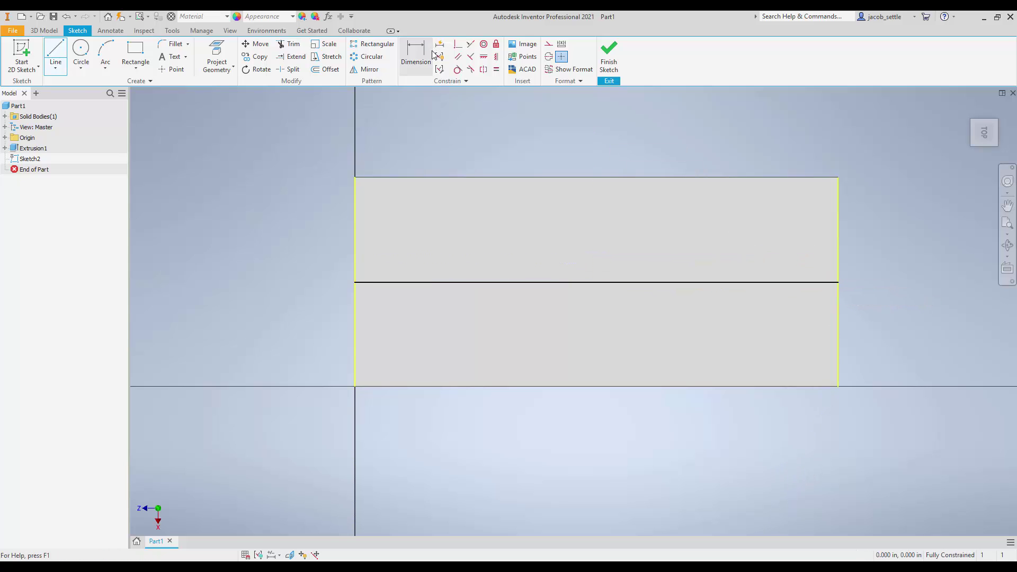
pyautogui.click(394, 282)
pyautogui.click(374, 387)
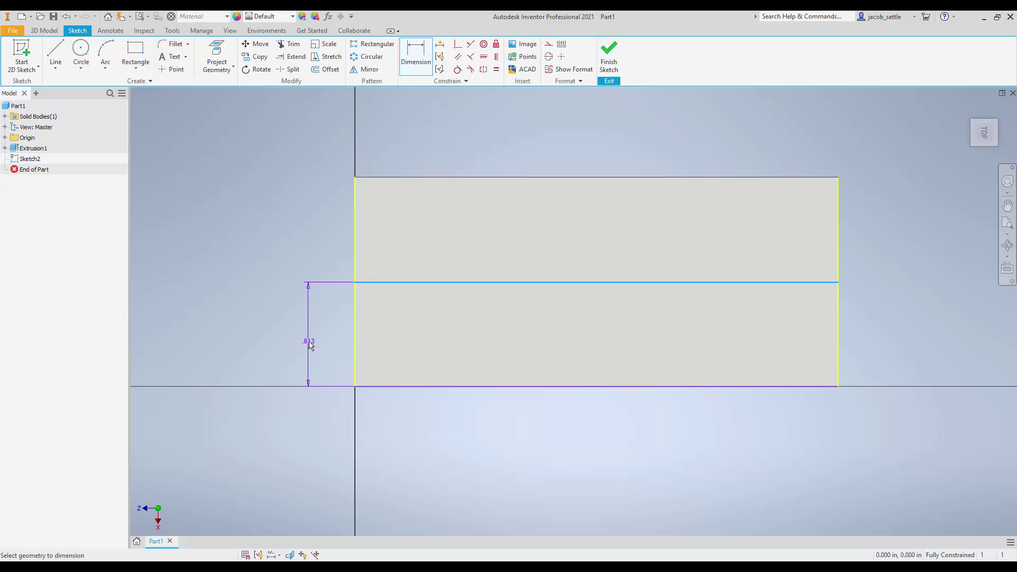
pyautogui.click(310, 346)
pyautogui.click(231, 109)
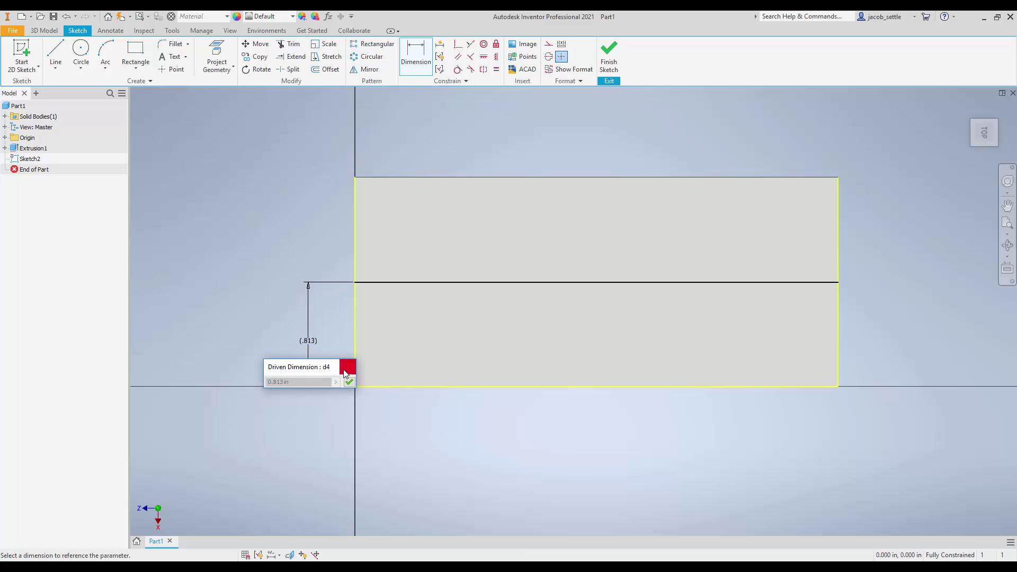
pyautogui.click(346, 366)
# Draw two full-length rectangles along the centre line, about 0.12 in high above it and about 0.24 in high below it.
pyautogui.click(136, 57)
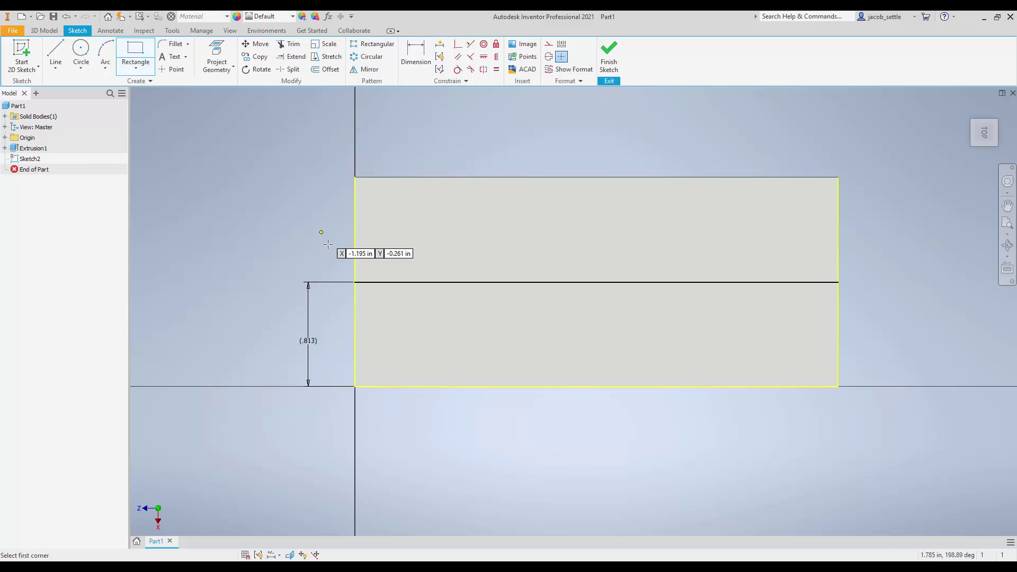
pyautogui.click(355, 281)
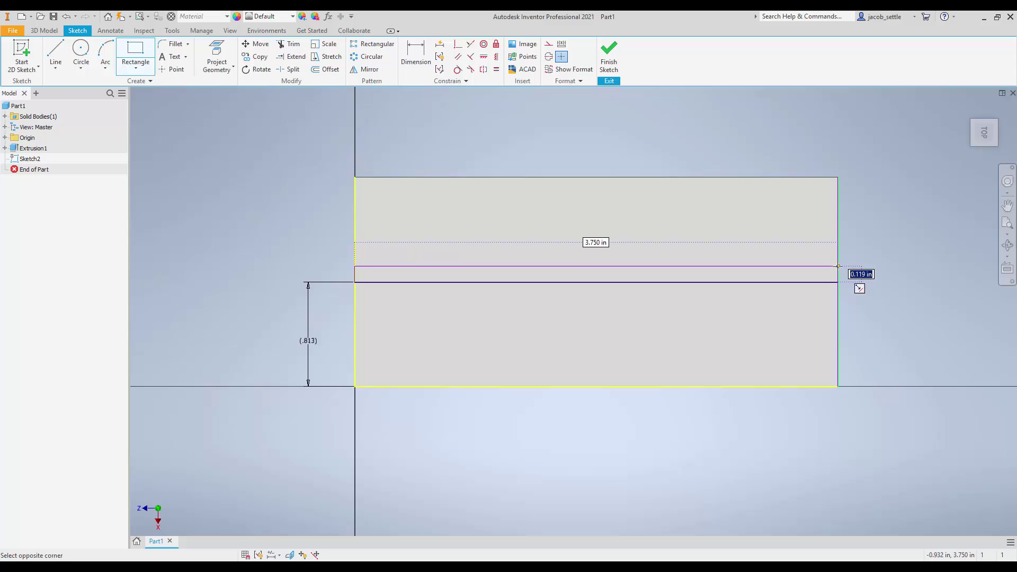
pyautogui.click(838, 266)
pyautogui.click(839, 282)
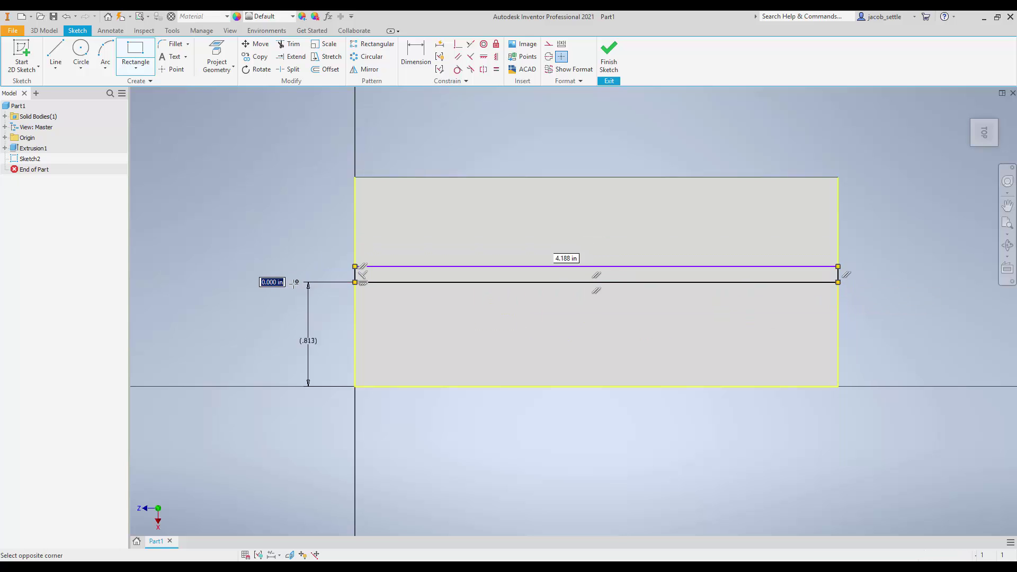
pyautogui.click(354, 313)
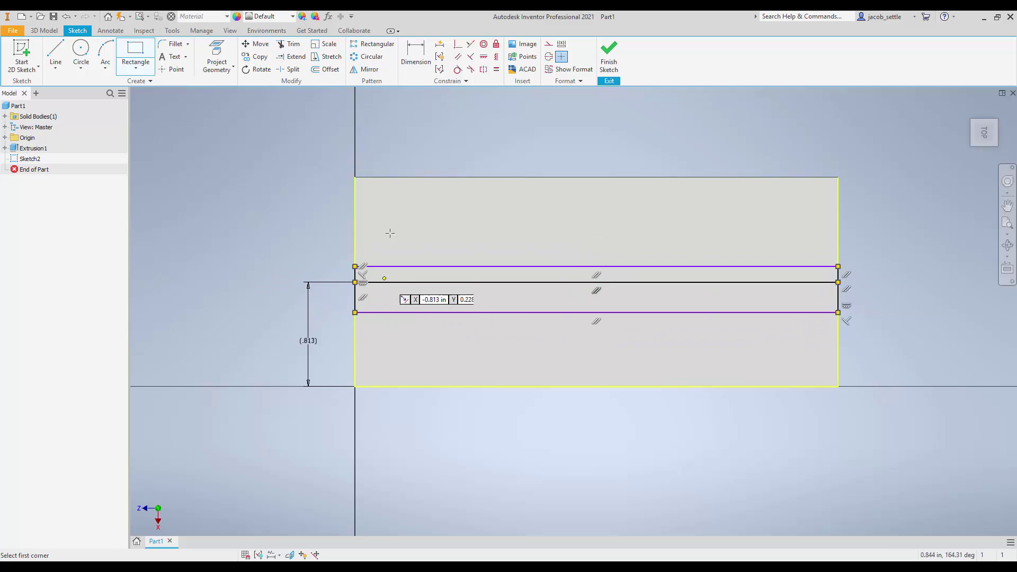
# Dimension the upper rectangle's height from the centre line and set it to 0.11 in.
pyautogui.click(415, 53)
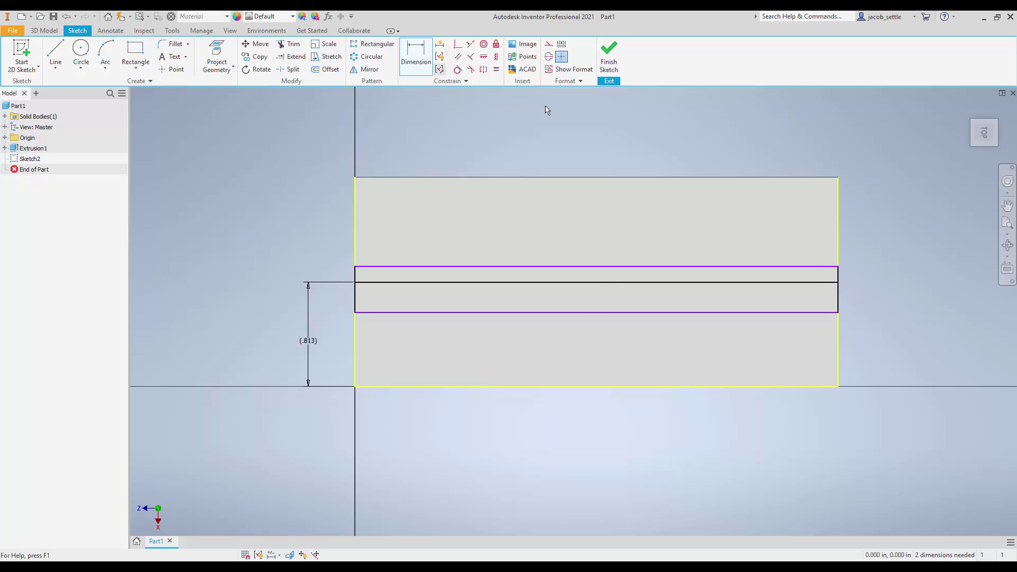
pyautogui.click(809, 282)
pyautogui.click(809, 268)
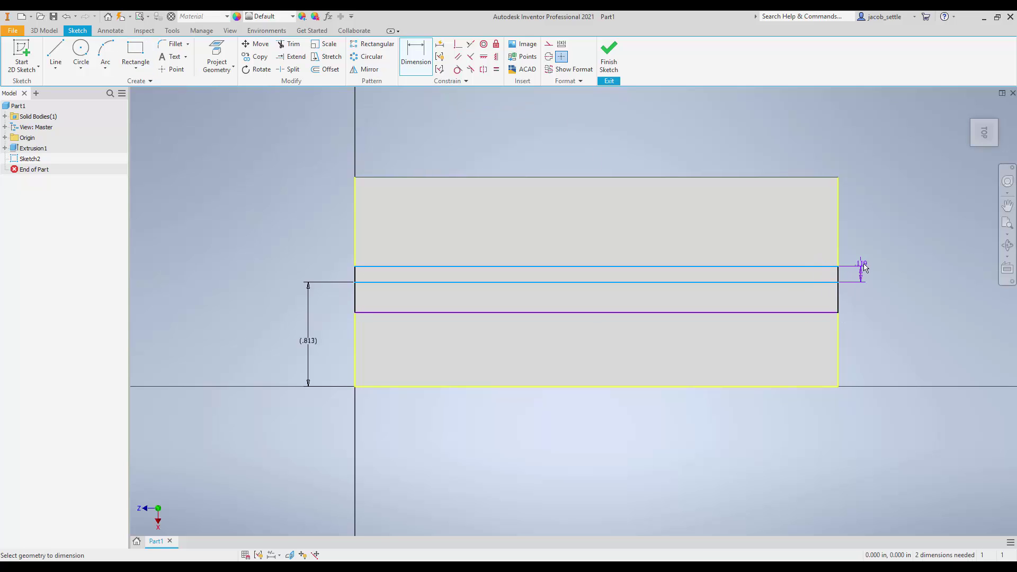
pyautogui.click(888, 272)
pyautogui.write('.')
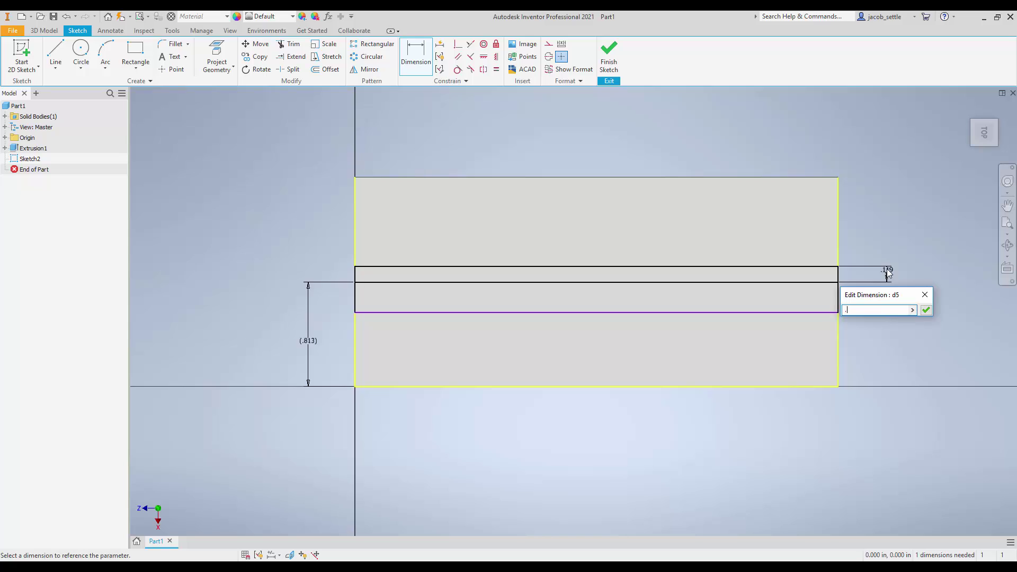
pyautogui.write('11')
pyautogui.press('Return')
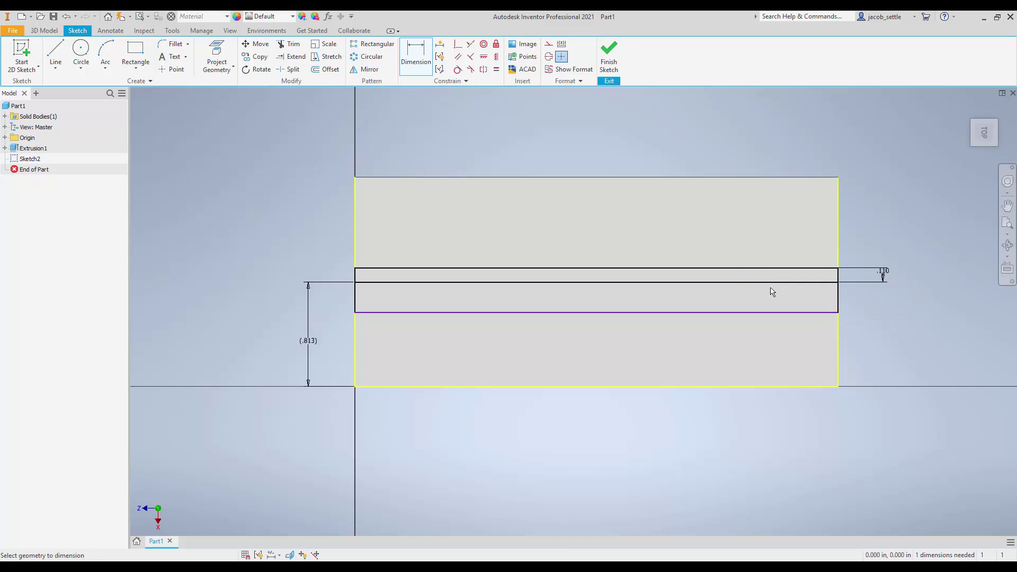
# Dimension the lower rectangle's height from the centre line and link it to the upper rectangle's 0.11 in dimension.
pyautogui.click(768, 285)
pyautogui.click(777, 314)
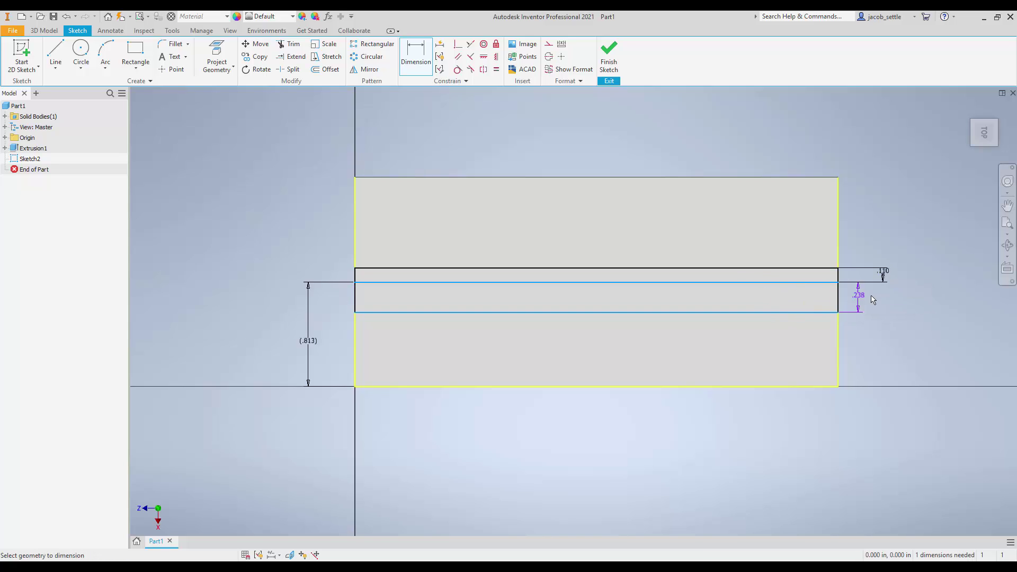
pyautogui.click(913, 296)
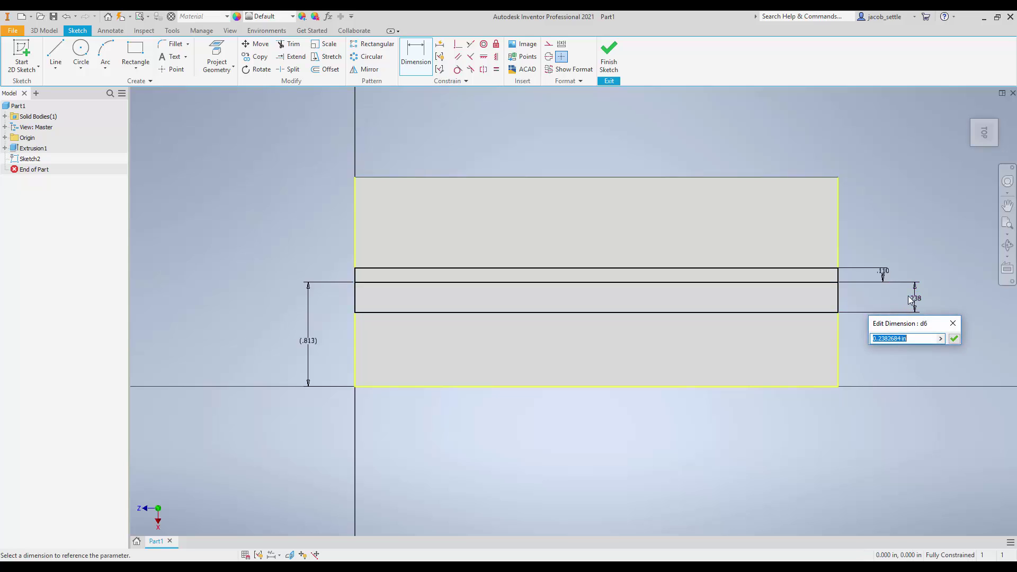
pyautogui.click(885, 271)
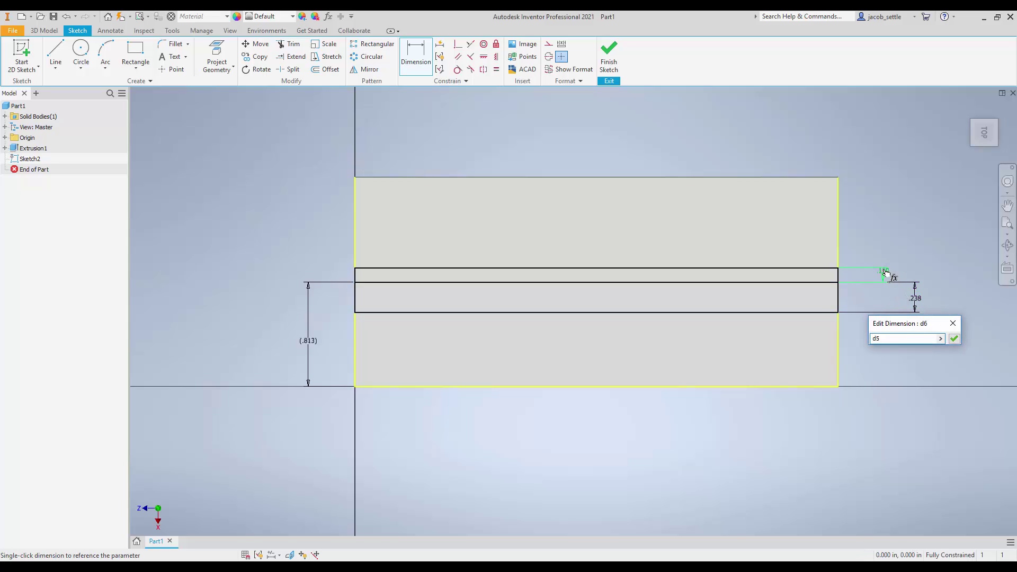
pyautogui.click(956, 338)
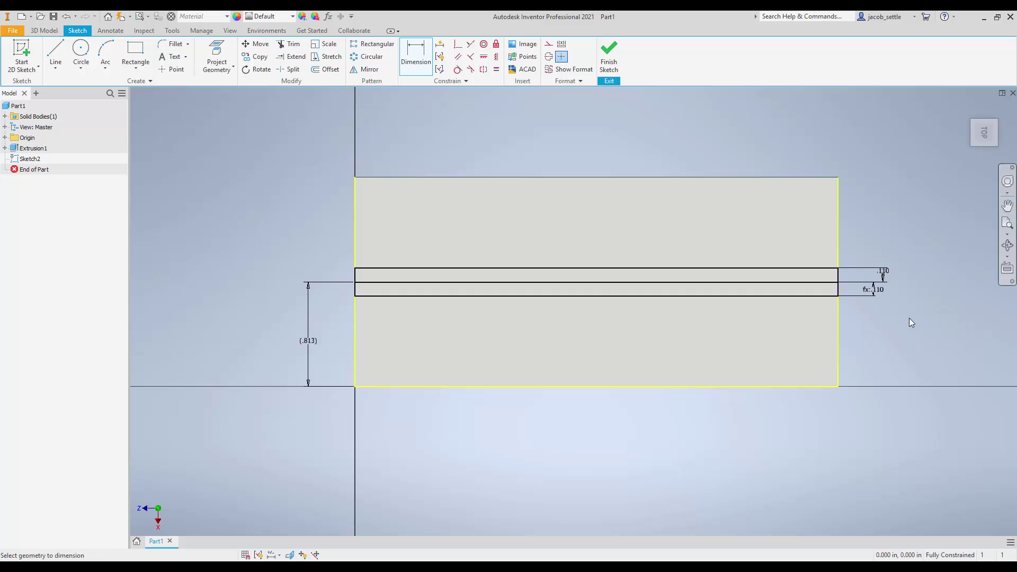
# Finish the slot sketch and start an extrusion using both rectangles as profiles.
pyautogui.click(610, 55)
pyautogui.scroll(-5, 427, 212)
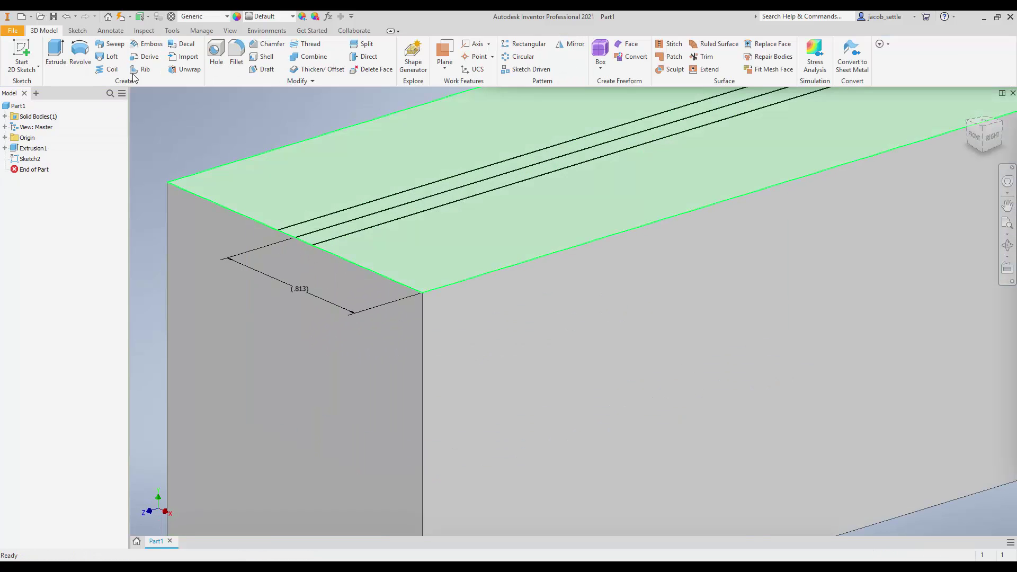
pyautogui.click(55, 52)
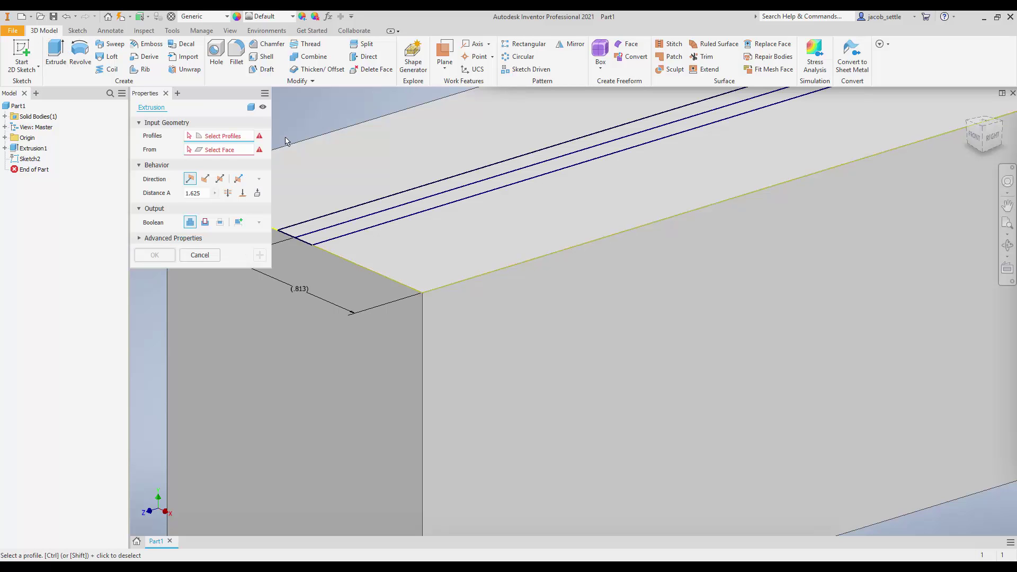
pyautogui.click(334, 227)
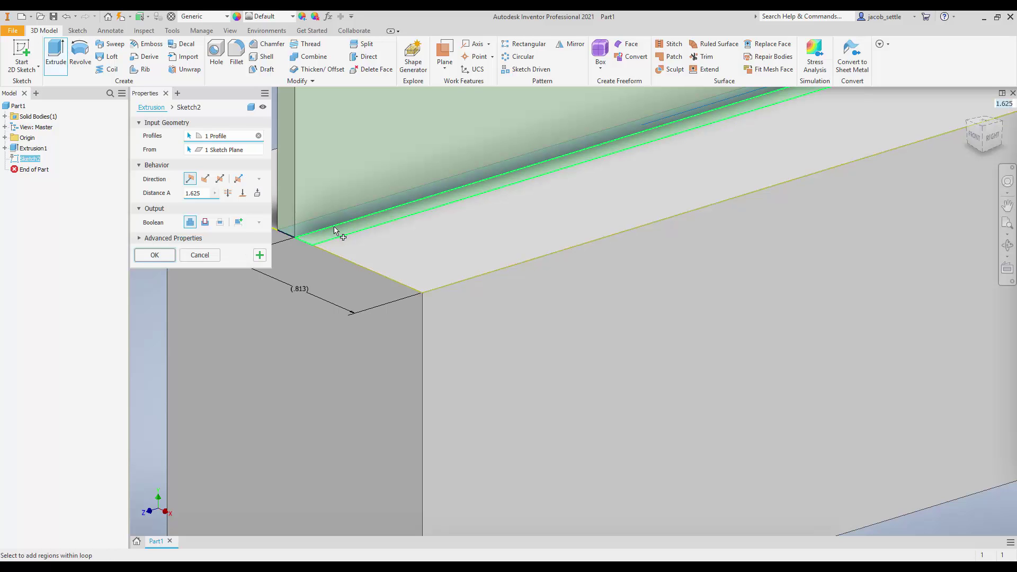
pyautogui.click(334, 232)
pyautogui.scroll(6, 515, 248)
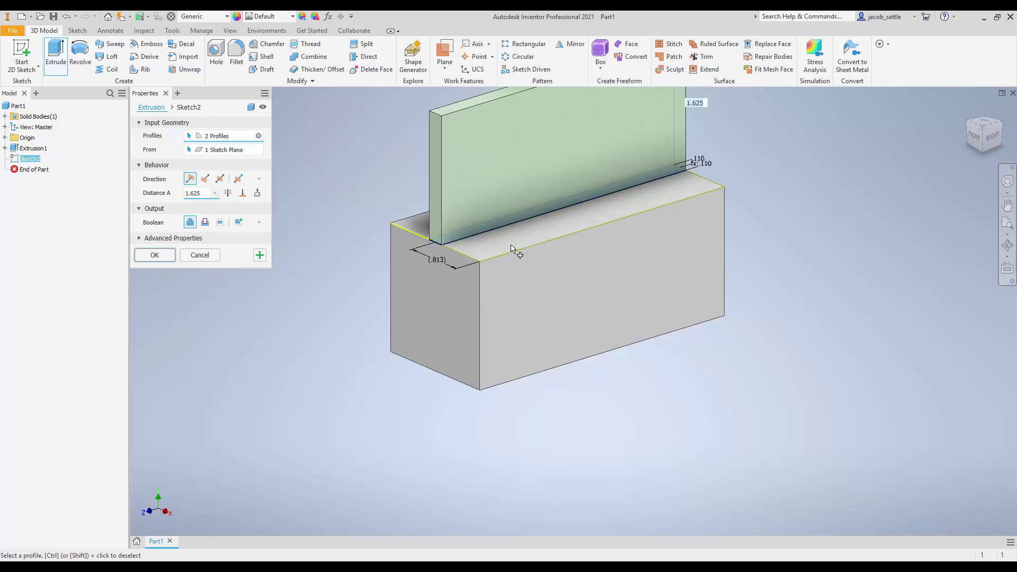
pyautogui.scroll(-2, 501, 217)
pyautogui.moveTo(878, 204); pyautogui.dragTo(860, 259, button='middle')
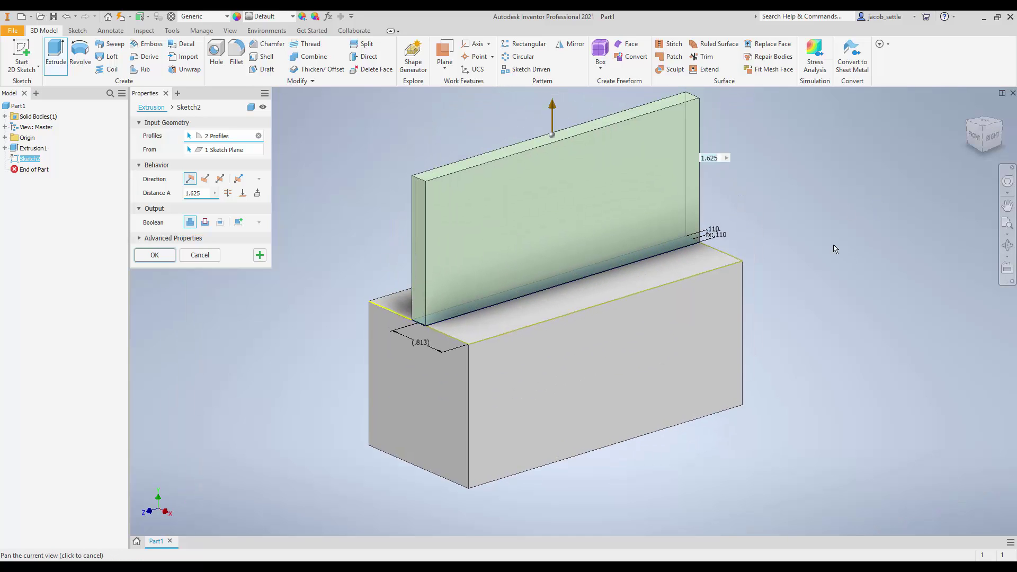
# Flip the extrusion down into the block and cut the slot 0.1875 in deep along the full length.
pyautogui.click(206, 180)
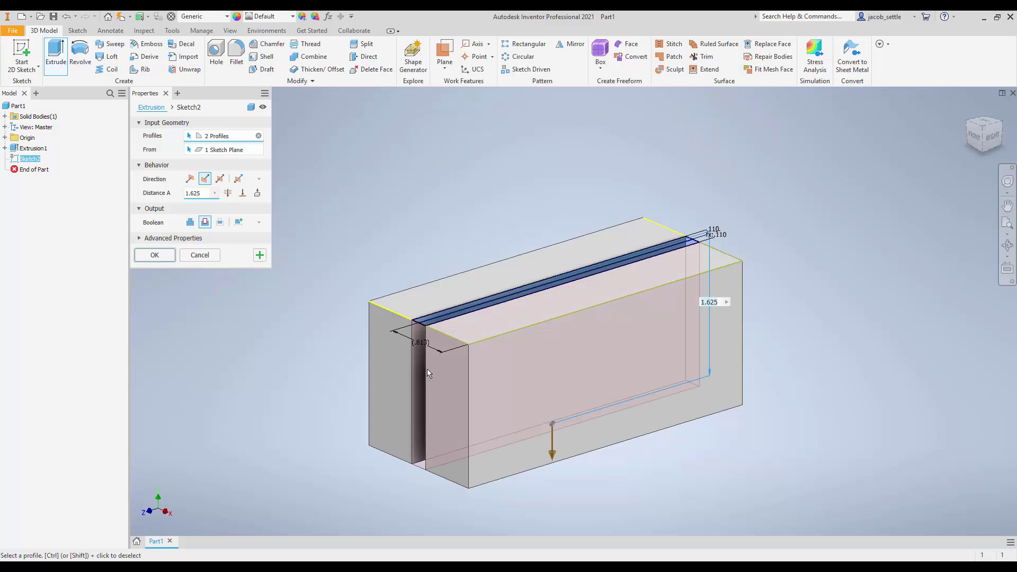
pyautogui.click(190, 179)
pyautogui.click(206, 180)
pyautogui.click(194, 224)
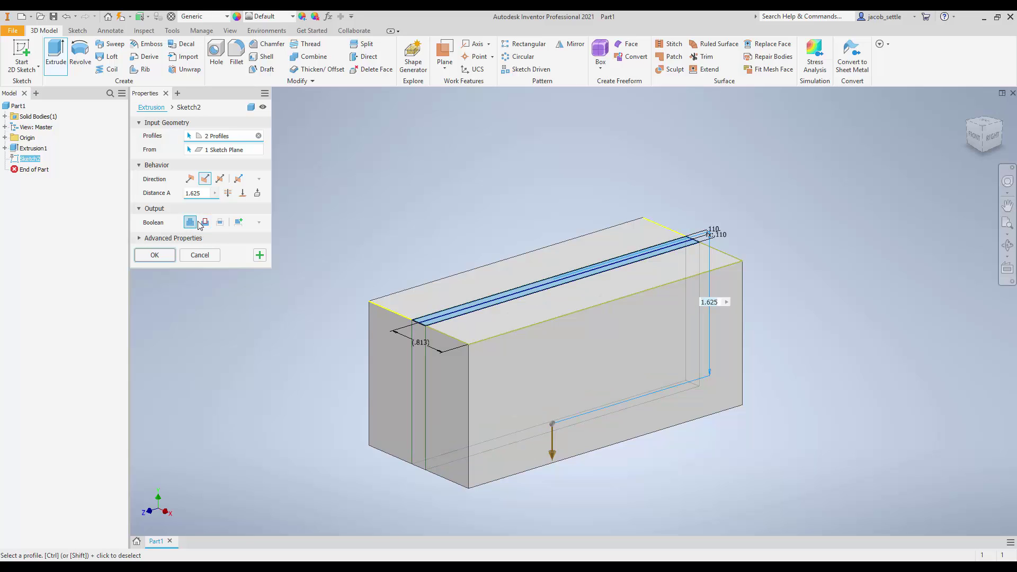
pyautogui.click(210, 223)
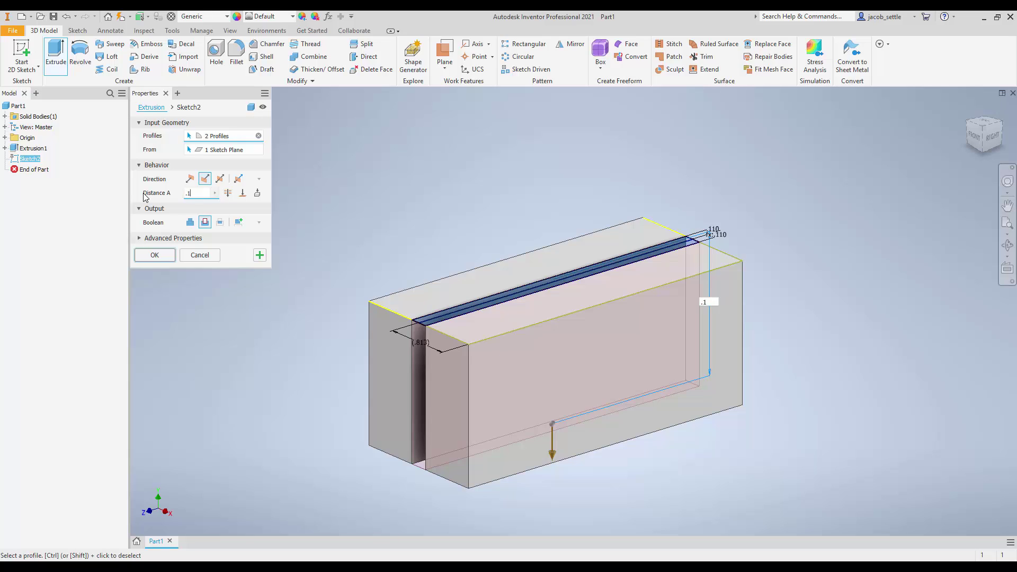
pyautogui.write('5')
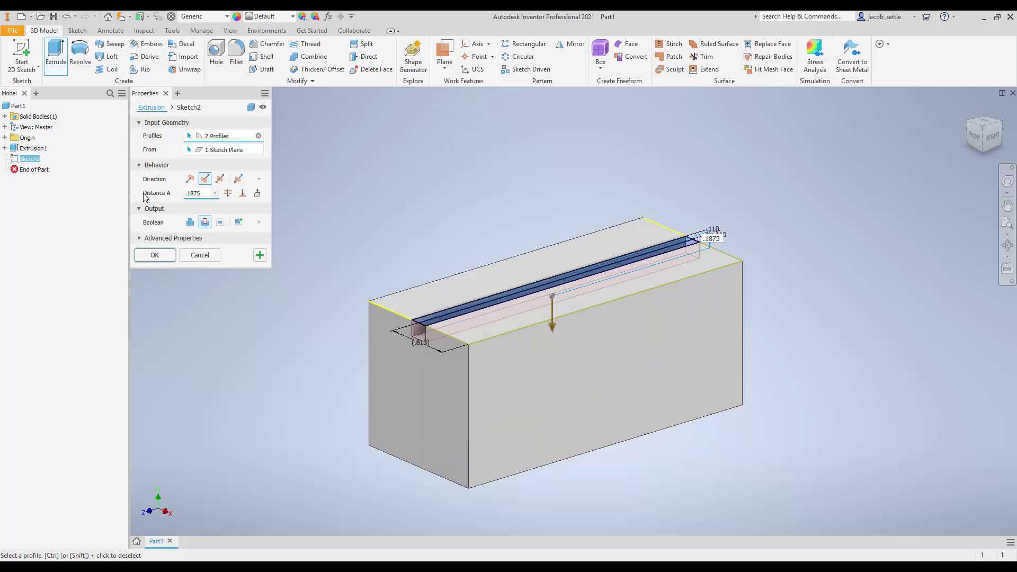
pyautogui.click(155, 255)
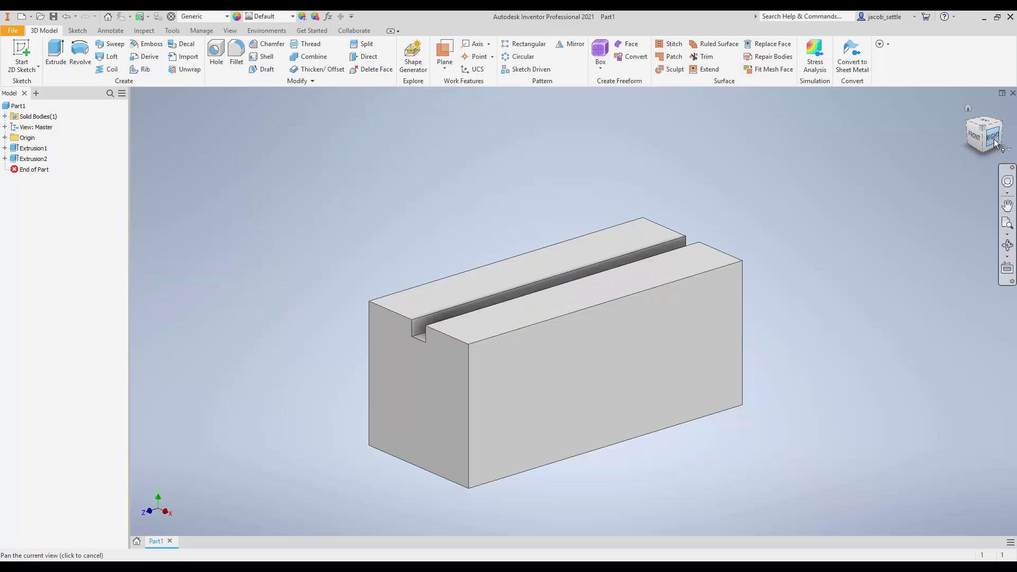
# Check the base drawing in LED_Light_Project.pdf in Adobe Acrobat, and return to the Inventor part.
pyautogui.moveTo(996, 143); pyautogui.dragTo(970, 160)
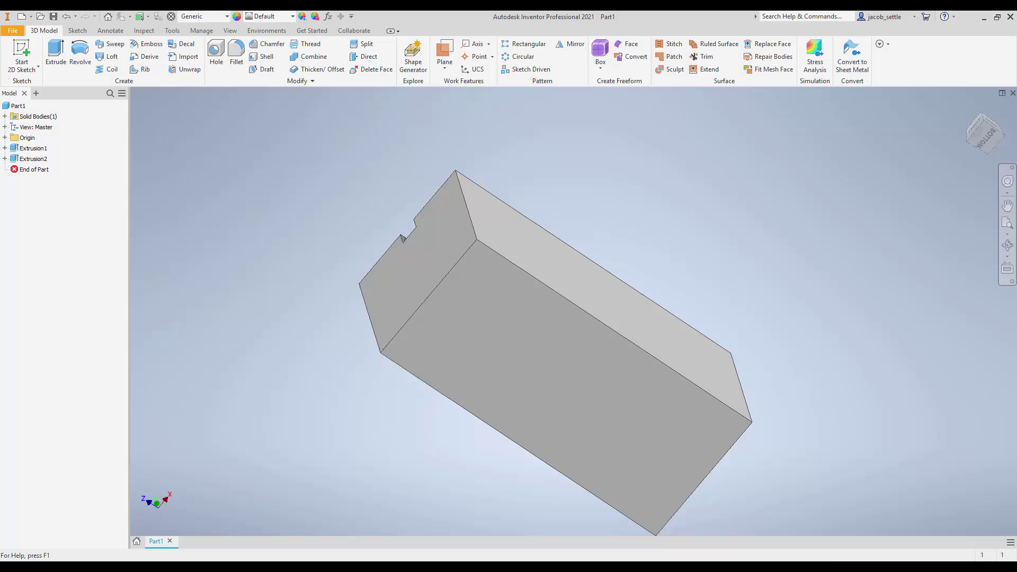
pyautogui.hotkey('alt', 'Tab')
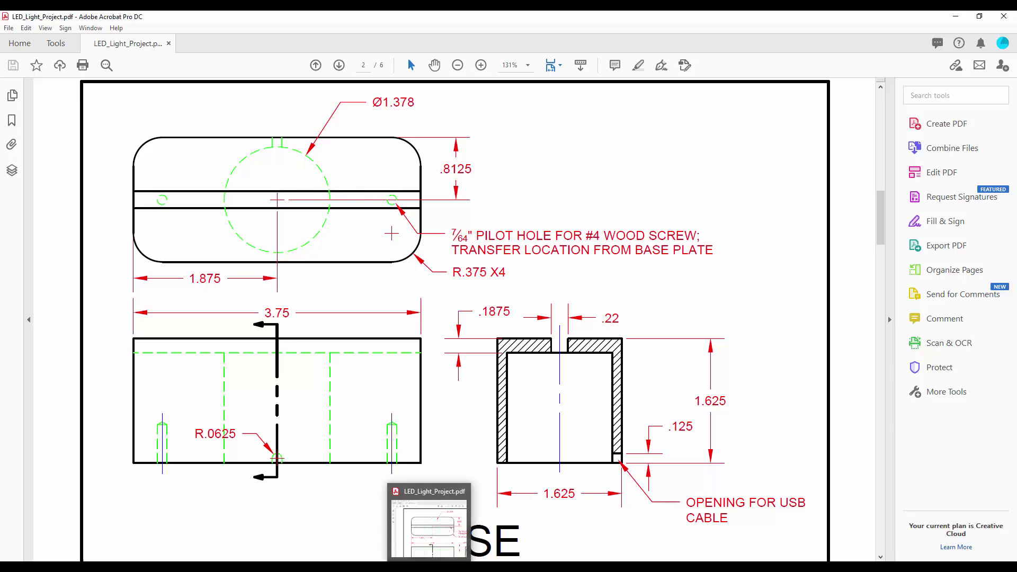
pyautogui.click(455, 567)
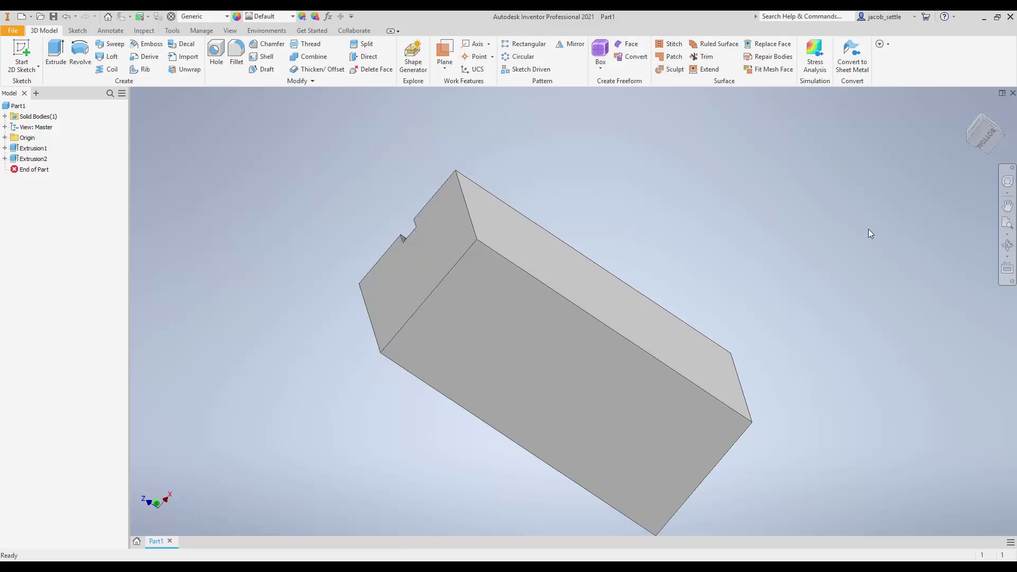
# Start a sketch on the block's bottom face and draw a diagonal line from the origin corner to the opposite corner.
pyautogui.click(987, 144)
pyautogui.moveTo(987, 144); pyautogui.dragTo(979, 142)
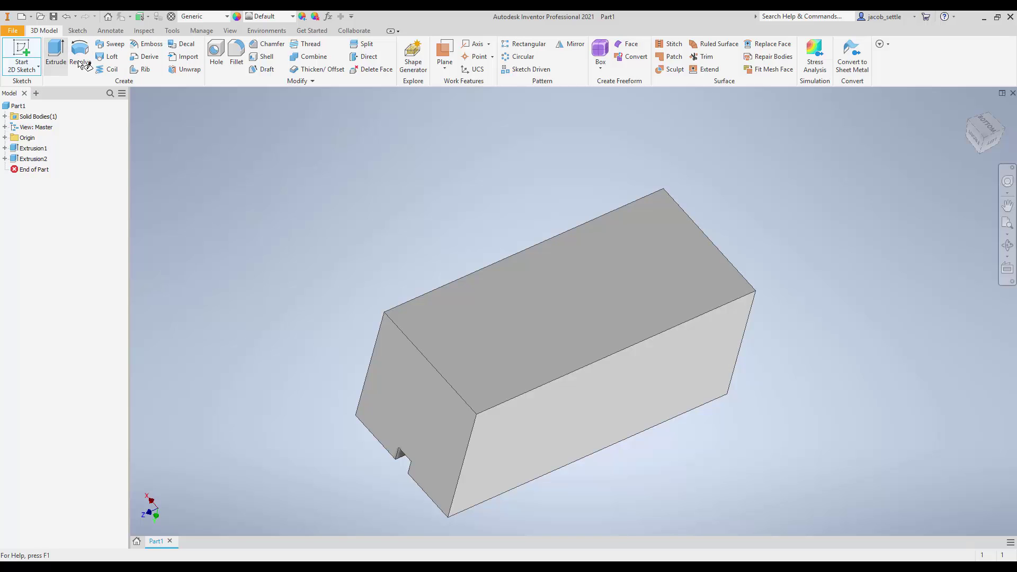
pyautogui.click(21, 56)
pyautogui.click(544, 305)
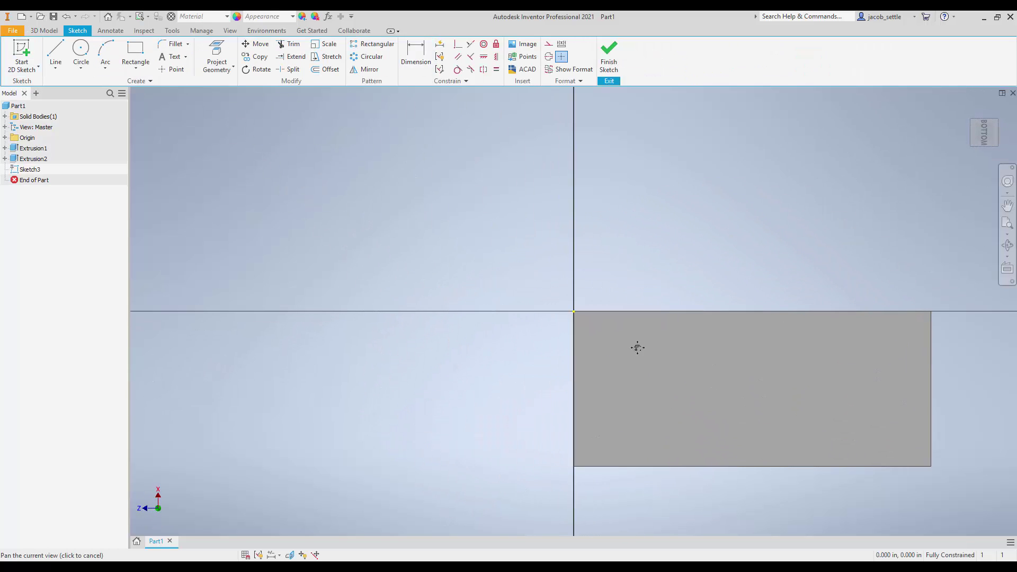
pyautogui.click(55, 58)
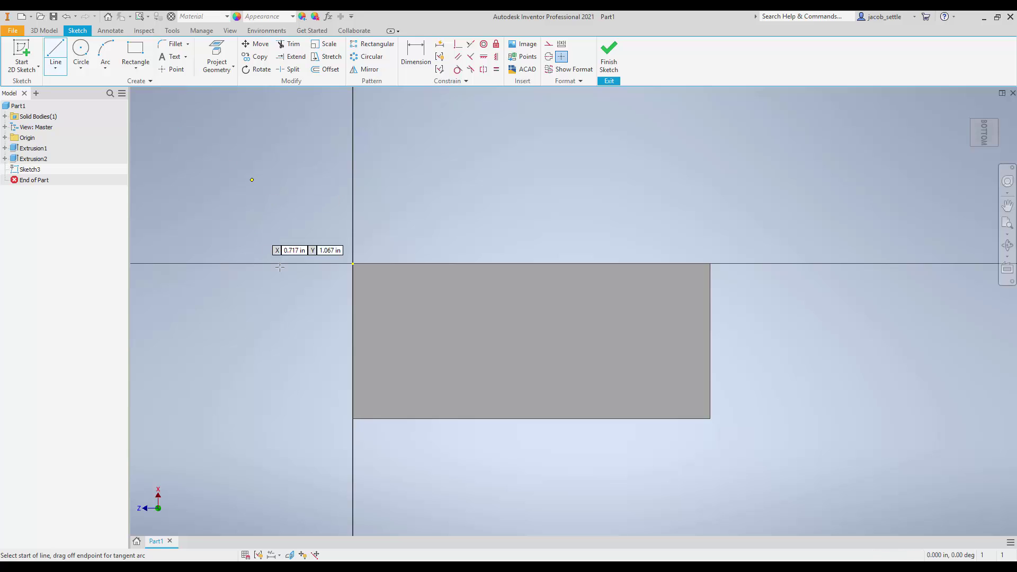
pyautogui.click(353, 263)
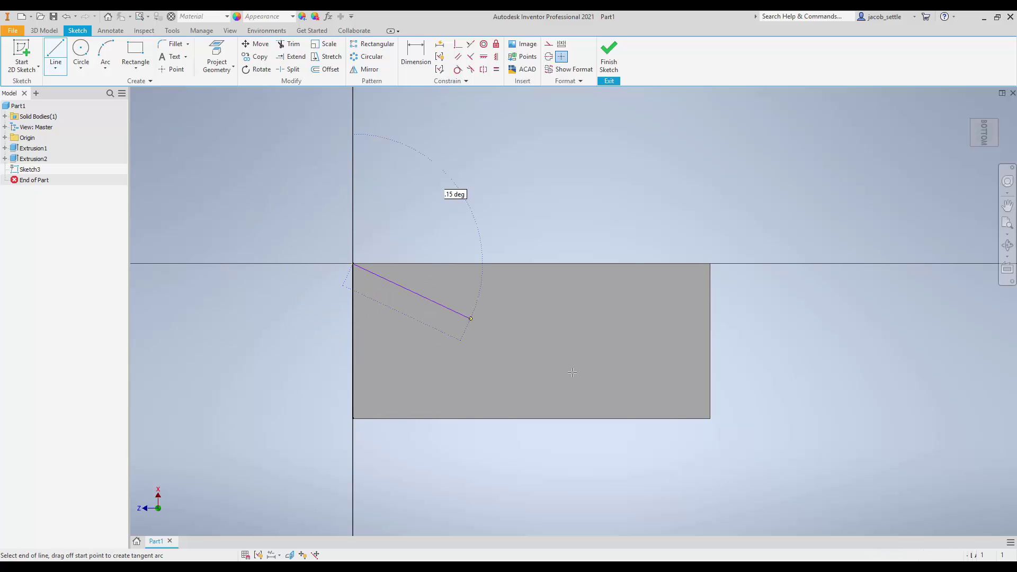
pyautogui.click(710, 418)
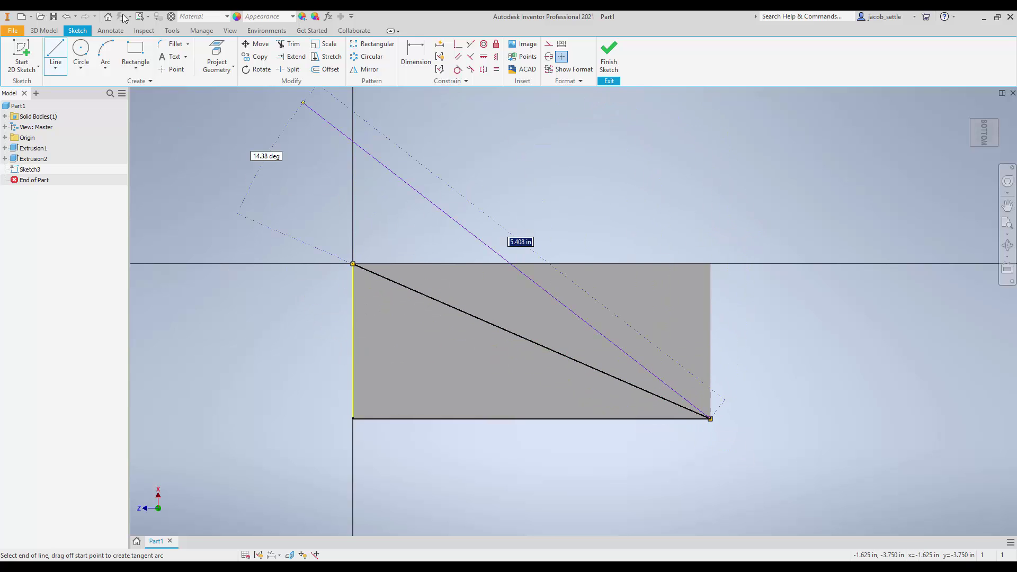
# Draw a 1.4 in diameter circle centred on the midpoint of the diagonal line.
pyautogui.click(81, 53)
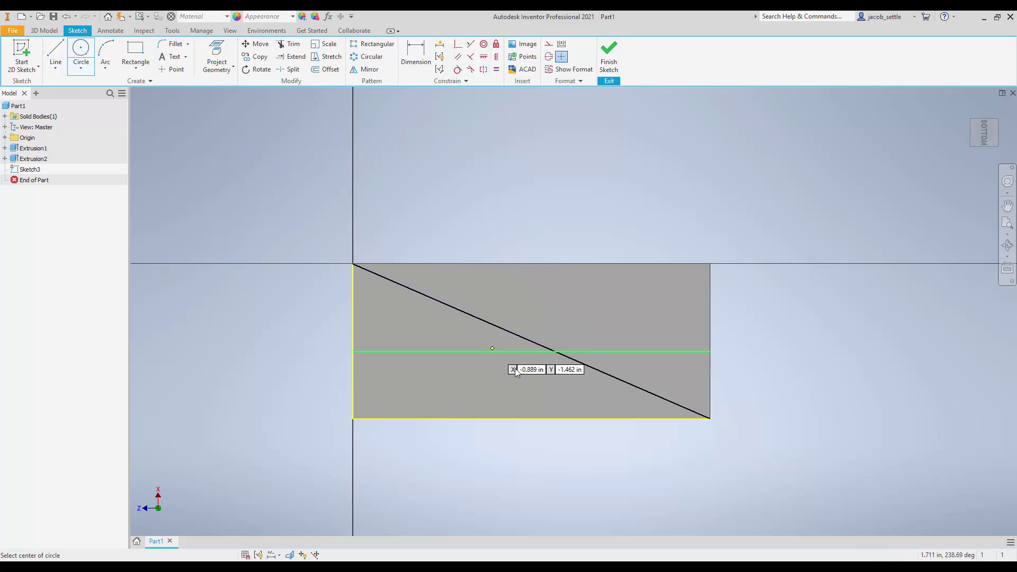
pyautogui.click(531, 342)
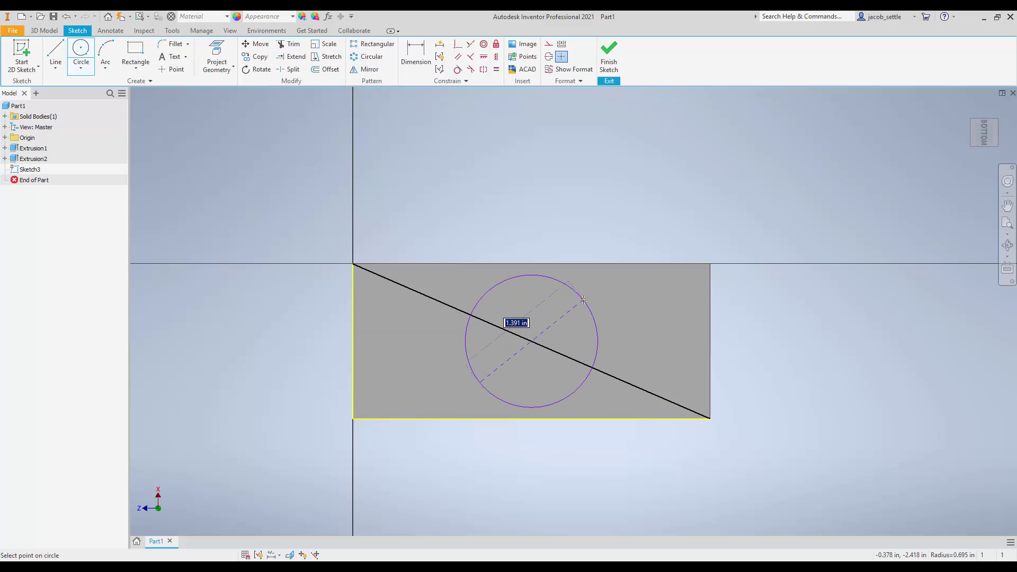
pyautogui.write('1.4')
pyautogui.press('Return')
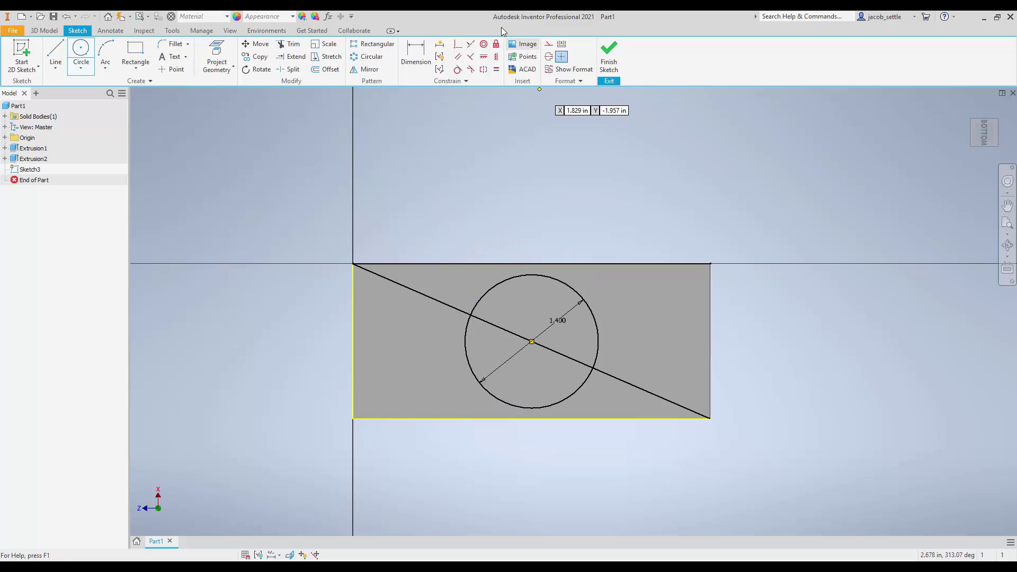
# Add a driven dimension between the circle's centre and the face's short edge through the origin.
pyautogui.click(427, 49)
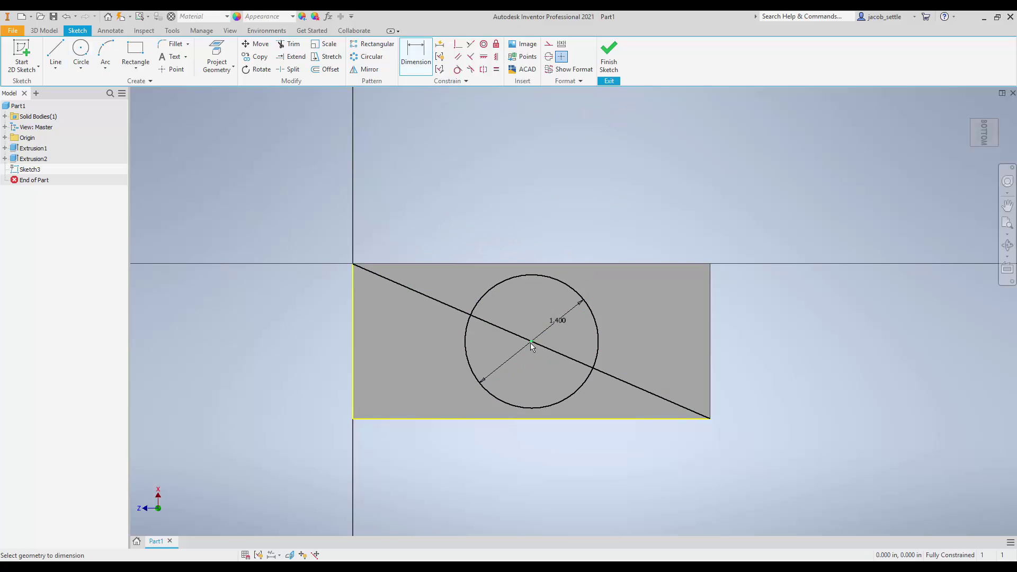
pyautogui.click(353, 341)
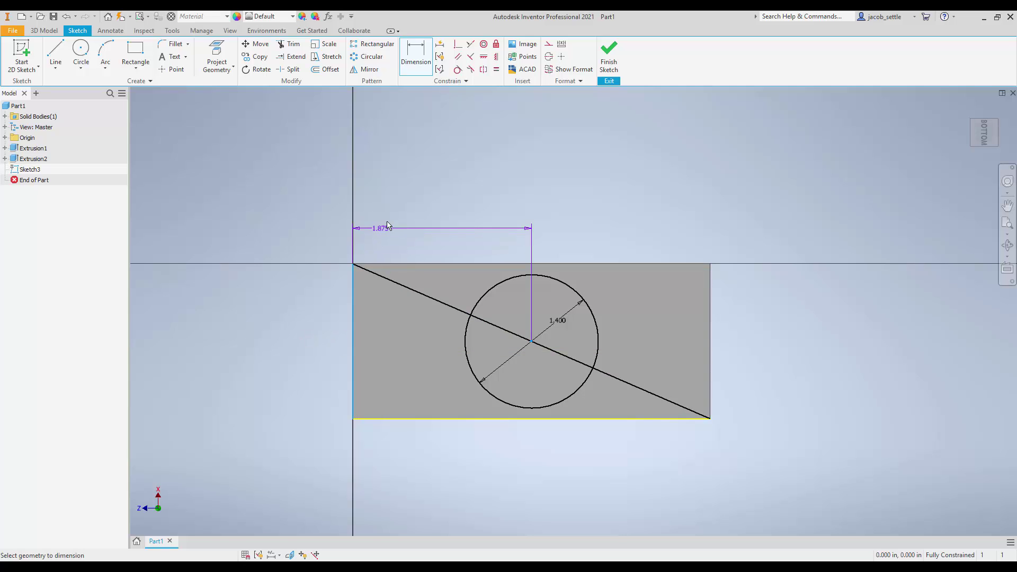
pyautogui.click(390, 213)
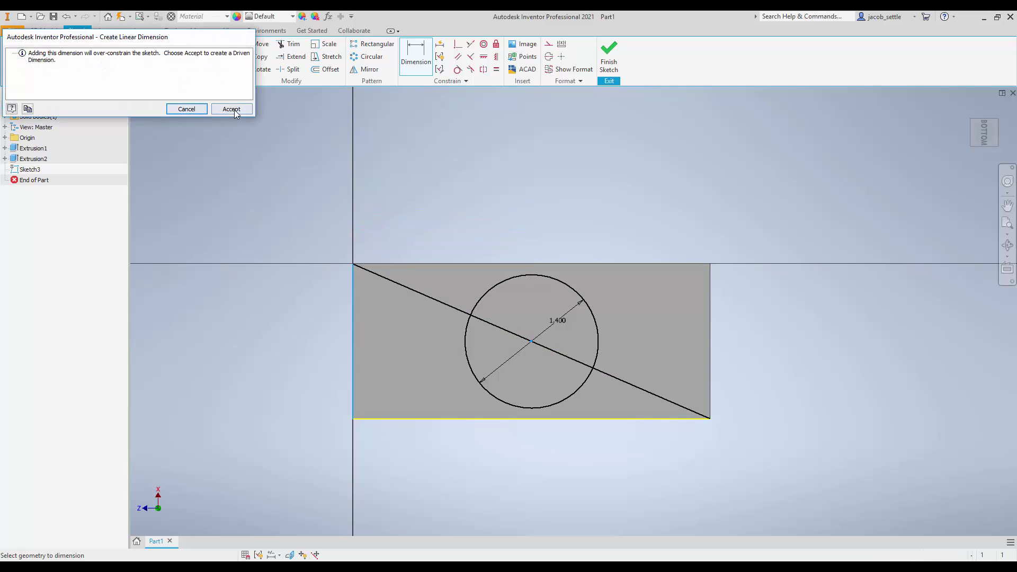
pyautogui.click(232, 109)
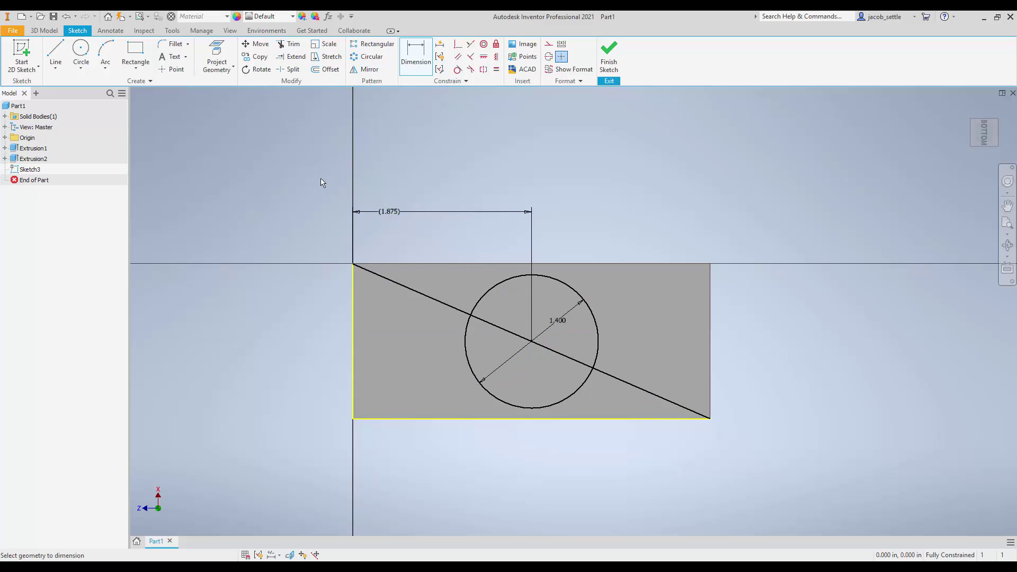
# Draw a second diagonal line across the bottom face between the two remaining corners.
pyautogui.click(64, 57)
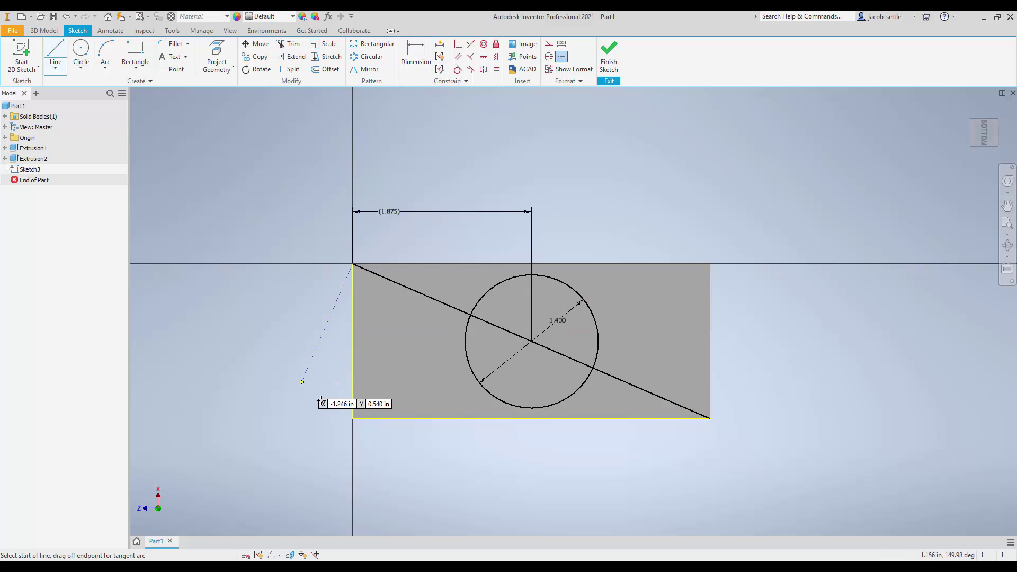
pyautogui.click(352, 418)
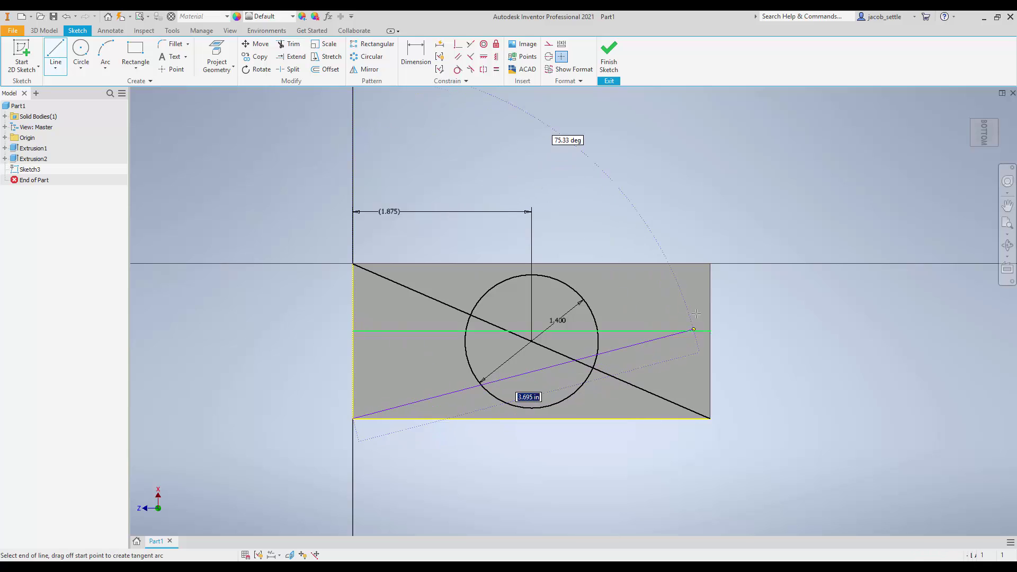
pyautogui.click(710, 263)
pyautogui.press('Escape')
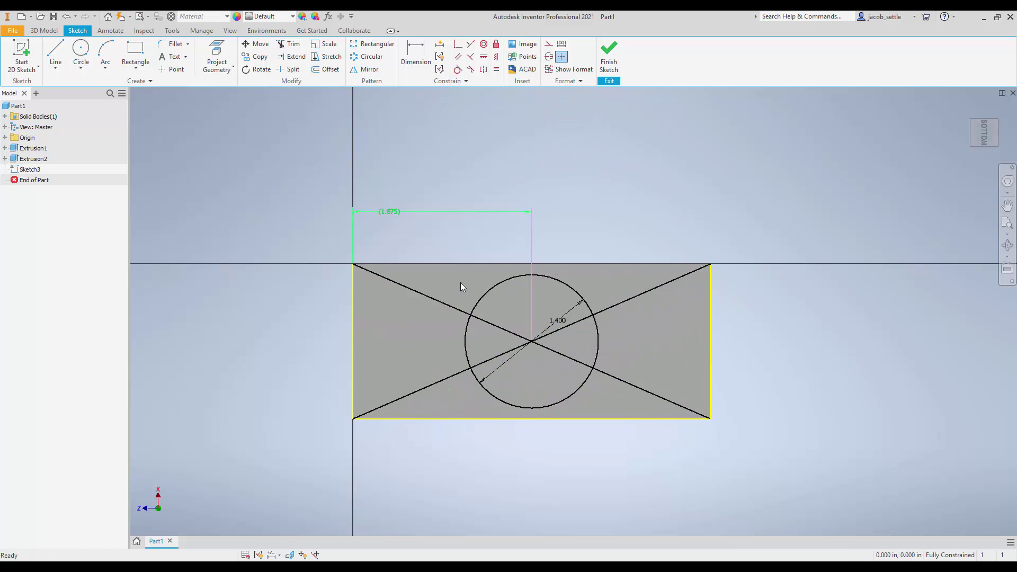
# Try deleting both diagonal lines from the circle sketch and undo the deletions.
pyautogui.click(629, 382)
pyautogui.press('Delete')
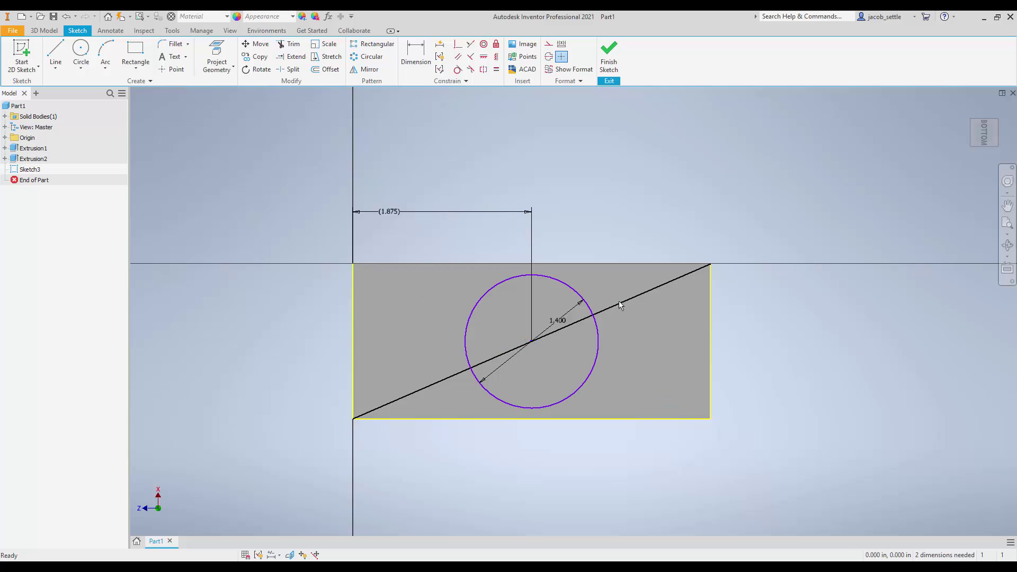
pyautogui.click(621, 303)
pyautogui.press('Delete')
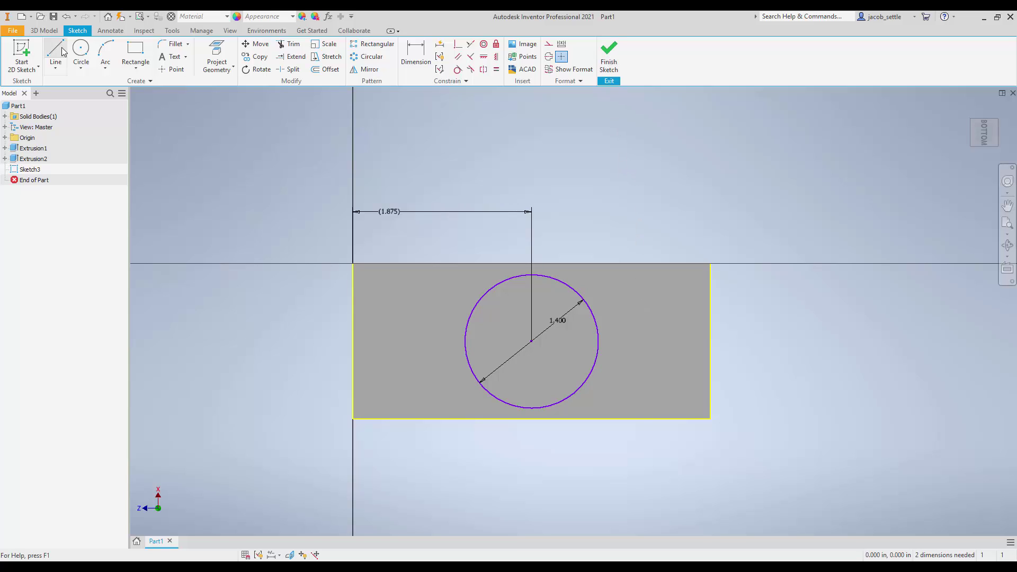
pyautogui.click(67, 18)
pyautogui.click(66, 18)
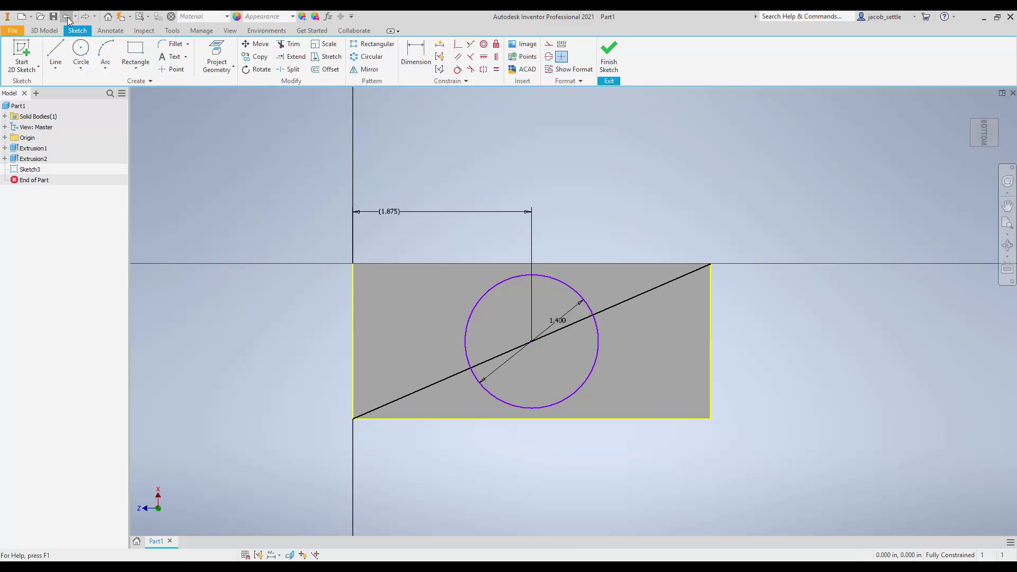
# Delete one of the two diagonal lines from the circle sketch and finish the sketch.
pyautogui.click(647, 293)
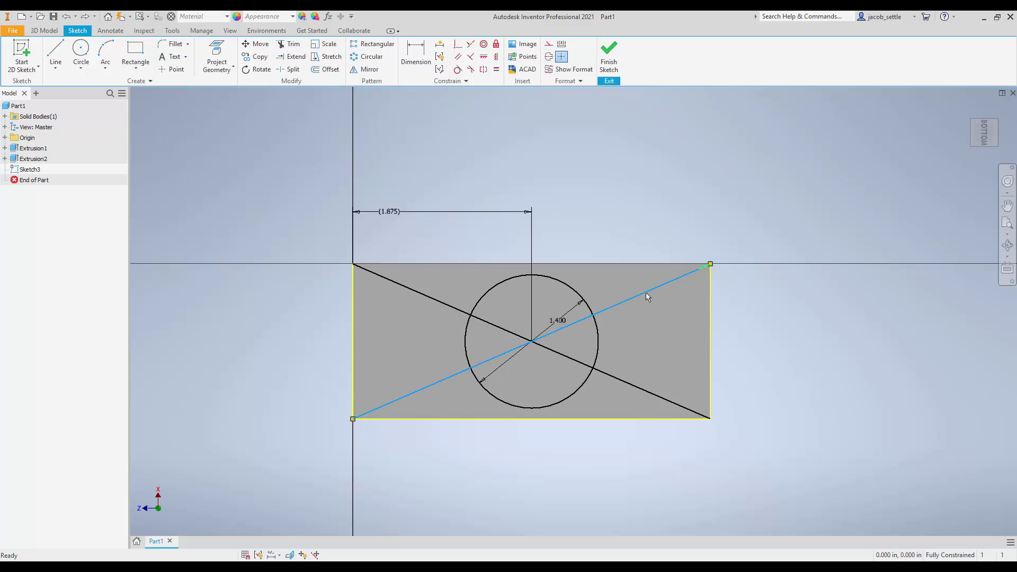
pyautogui.press('Delete')
pyautogui.click(609, 53)
# Extrude both circle halves into the block as a cut 1.625-.1875 in deep, checking the depth against the base drawing in Acrobat.
pyautogui.press('e')
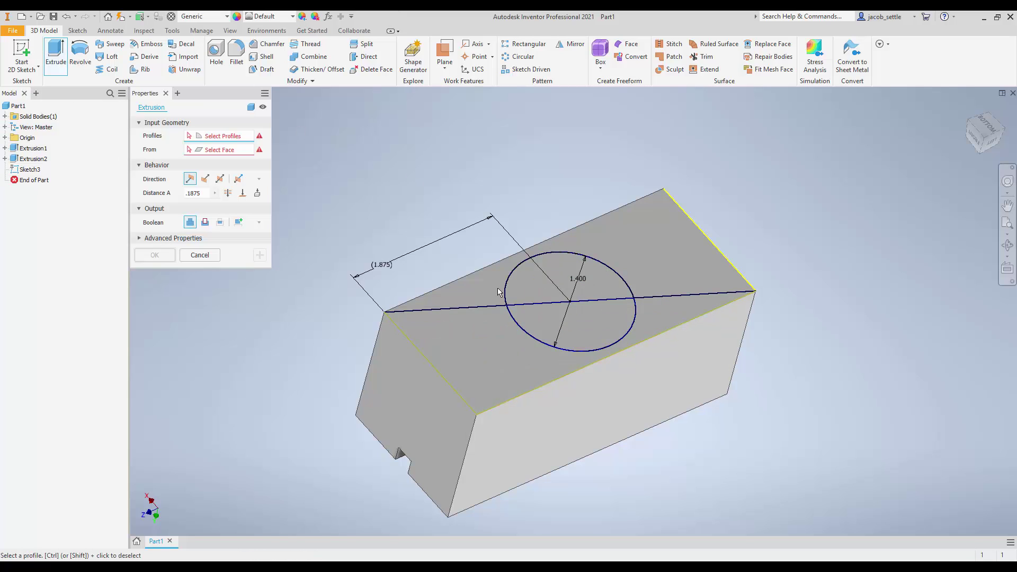
pyautogui.click(600, 279)
pyautogui.click(594, 321)
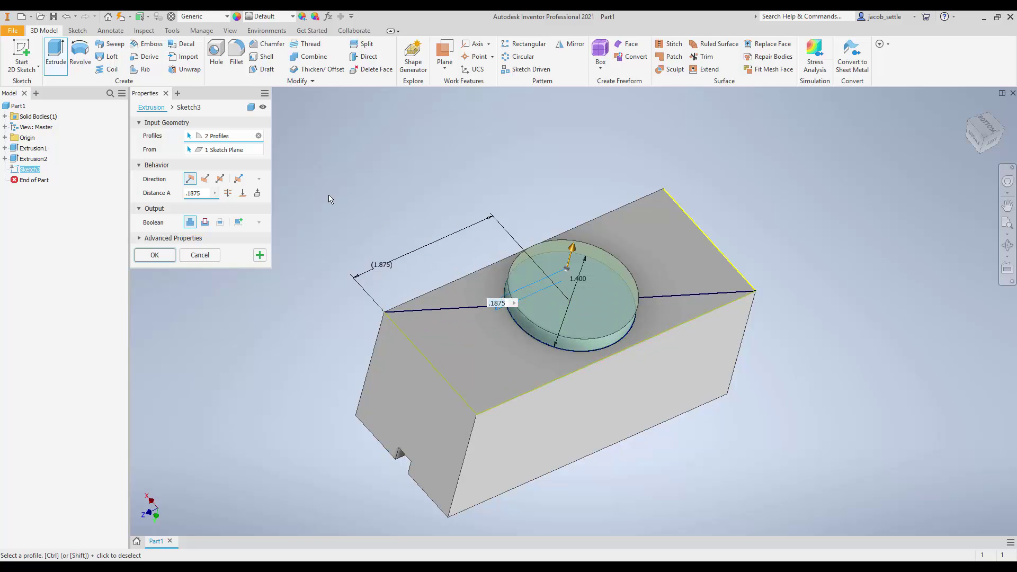
pyautogui.click(207, 180)
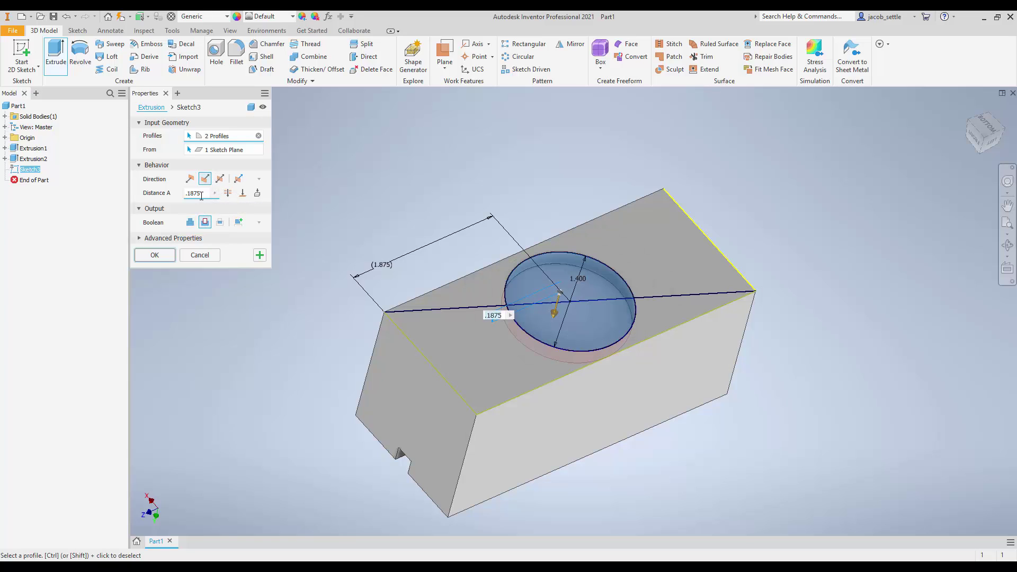
pyautogui.moveTo(202, 196); pyautogui.dragTo(174, 194)
pyautogui.click(382, 570)
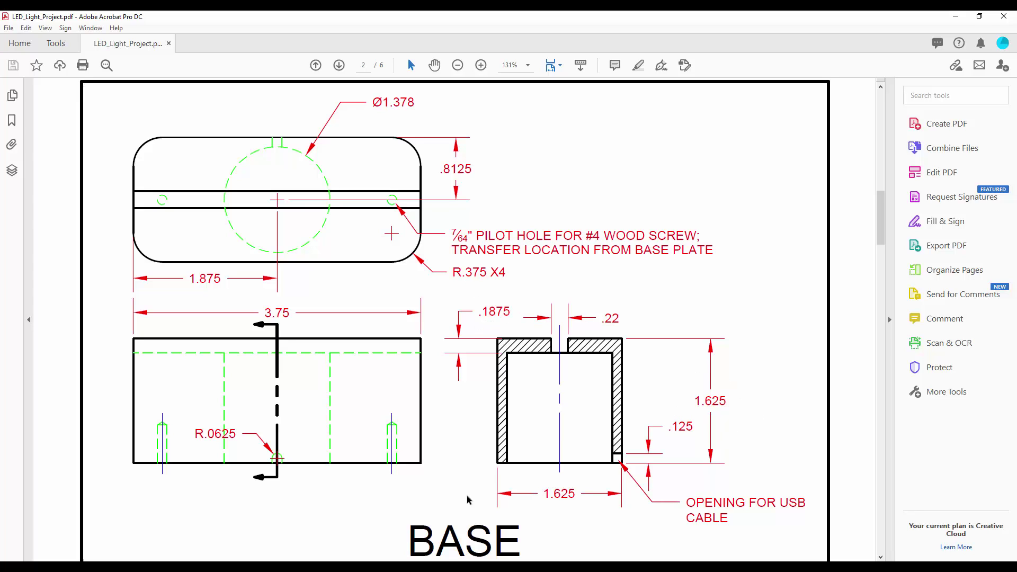
pyautogui.moveTo(429, 569)
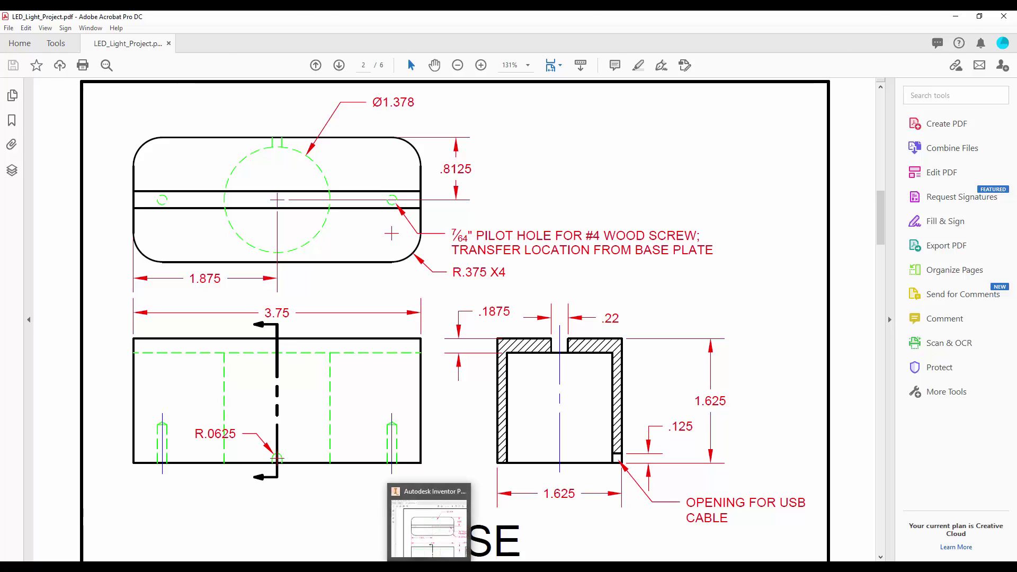
pyautogui.click(429, 528)
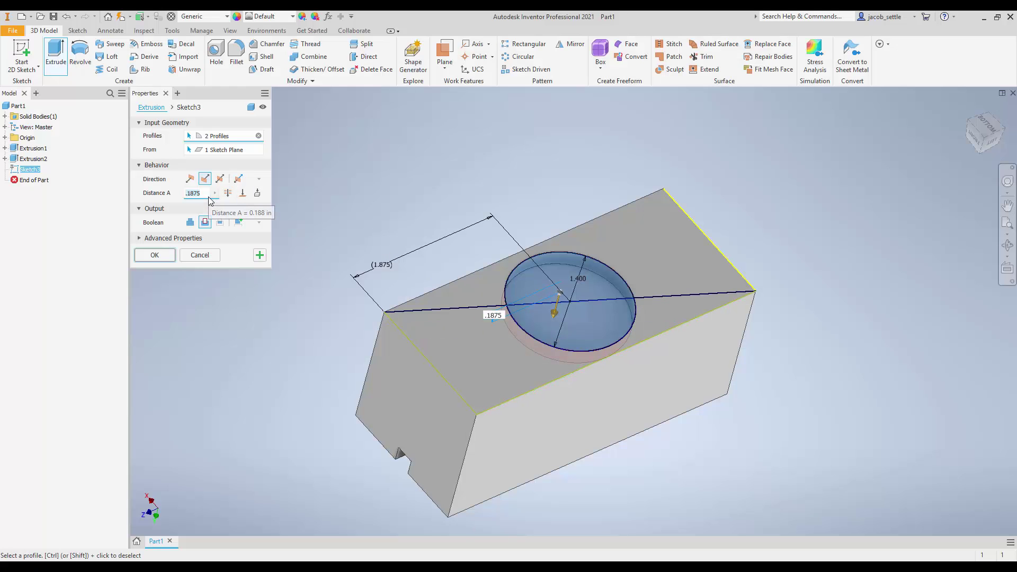
pyautogui.write('1.625-')
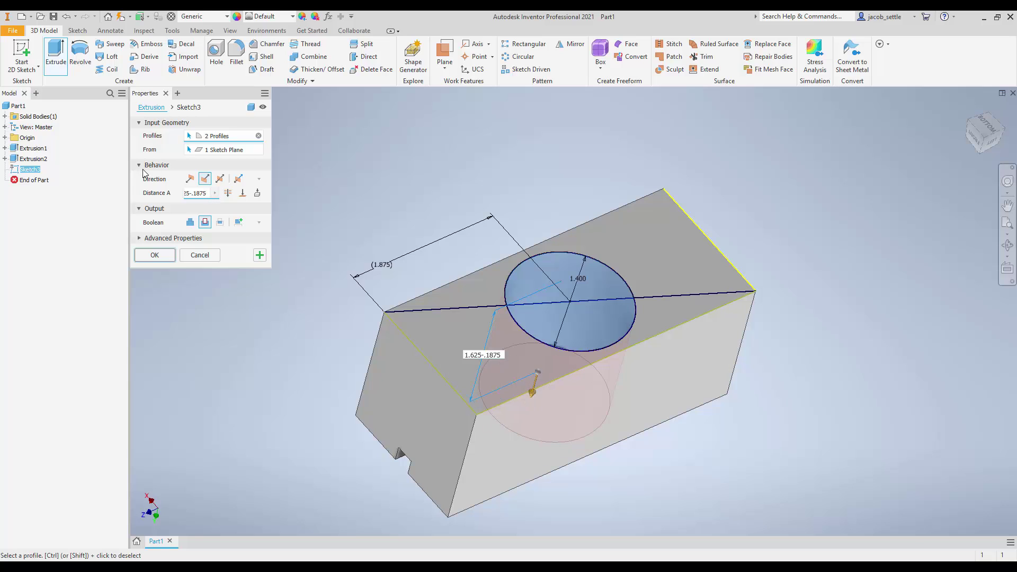
pyautogui.click(156, 254)
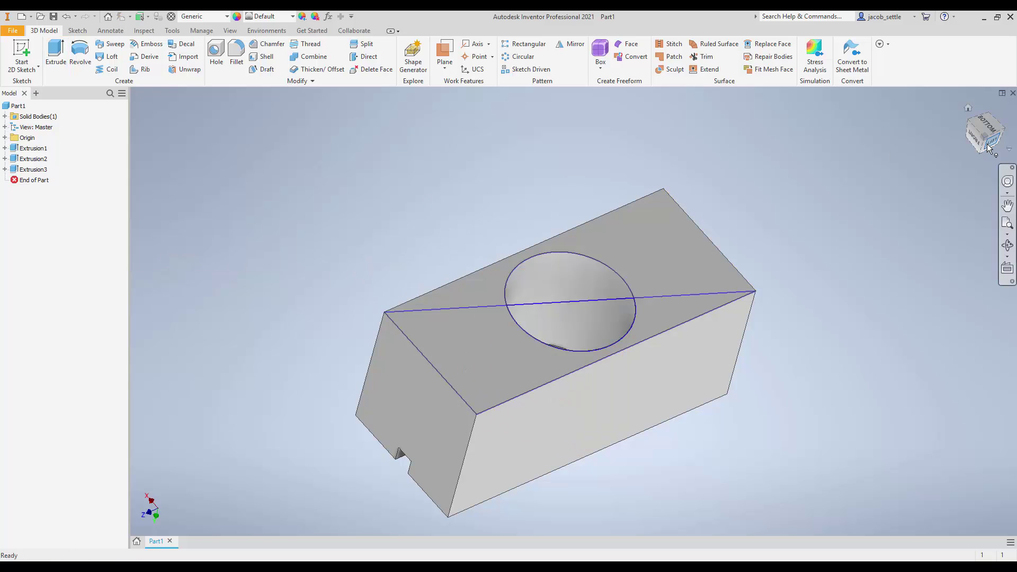
# Fillet the block's four vertical corner edges with a .375 in radius, consulting the base drawing.
pyautogui.moveTo(984, 139)
pyautogui.mouseDown()
pyautogui.moveTo(980, 249)
pyautogui.moveTo(980, 230)
pyautogui.mouseUp()
pyautogui.moveTo(983, 142)
pyautogui.mouseDown()
pyautogui.moveTo(975, 165)
pyautogui.moveTo(938, 154)
pyautogui.moveTo(922, 101)
pyautogui.mouseUp()
pyautogui.moveTo(555, 354)
pyautogui.keyDown('shift'); pyautogui.mouseDown(button='middle')
pyautogui.moveTo(538, 402)
pyautogui.moveTo(540, 461)
pyautogui.moveTo(569, 480)
pyautogui.moveTo(511, 411)
pyautogui.moveTo(479, 405)
pyautogui.moveTo(474, 318)
pyautogui.moveTo(471, 462)
pyautogui.mouseUp(button='middle'); pyautogui.keyUp('shift')
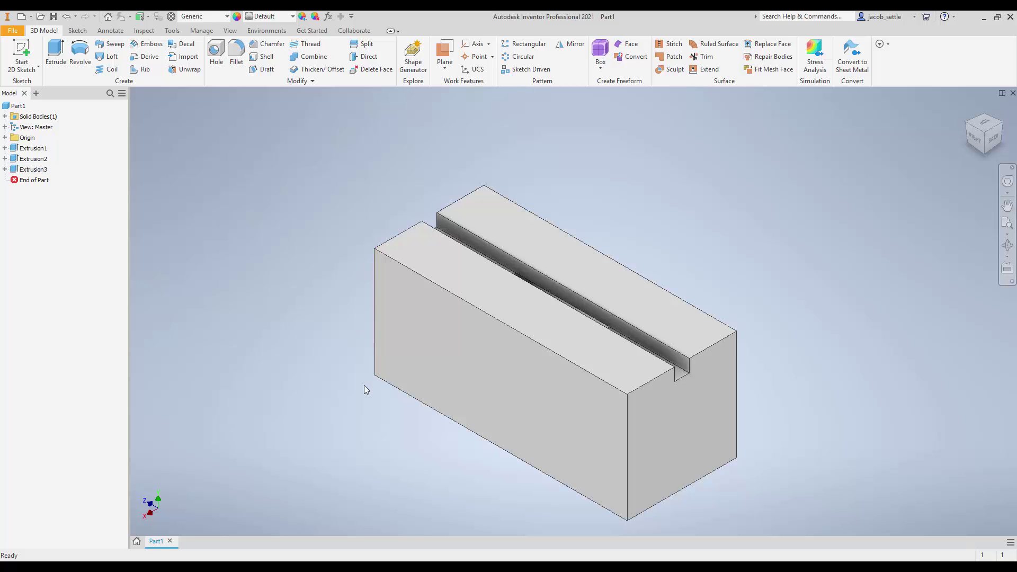
pyautogui.click(450, 567)
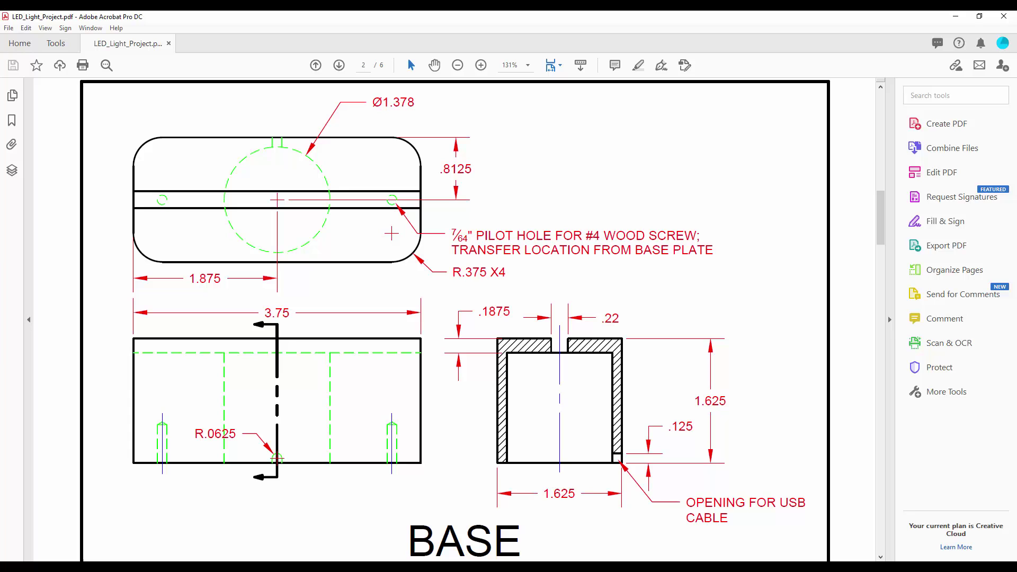
pyautogui.click(451, 567)
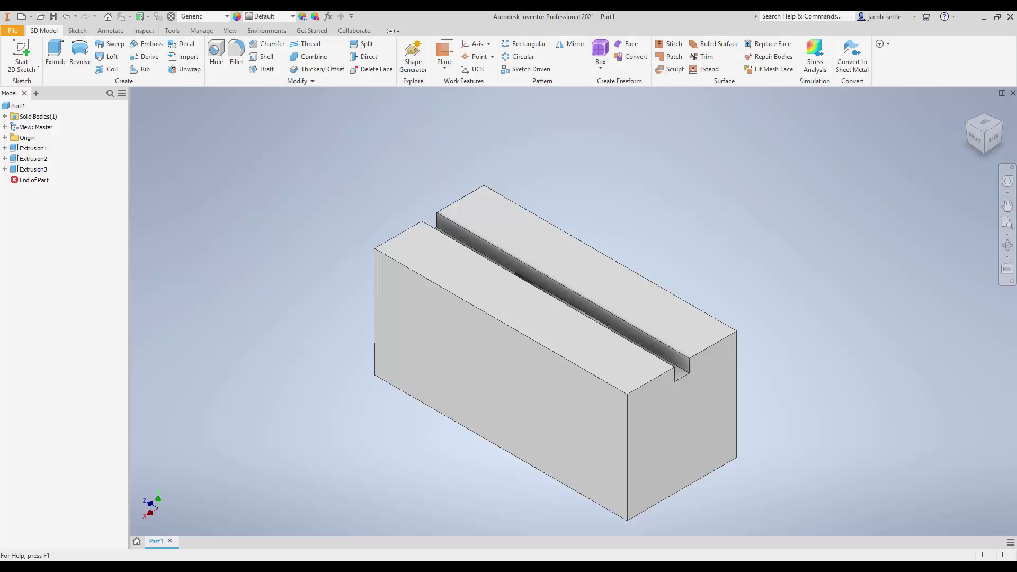
pyautogui.click(236, 53)
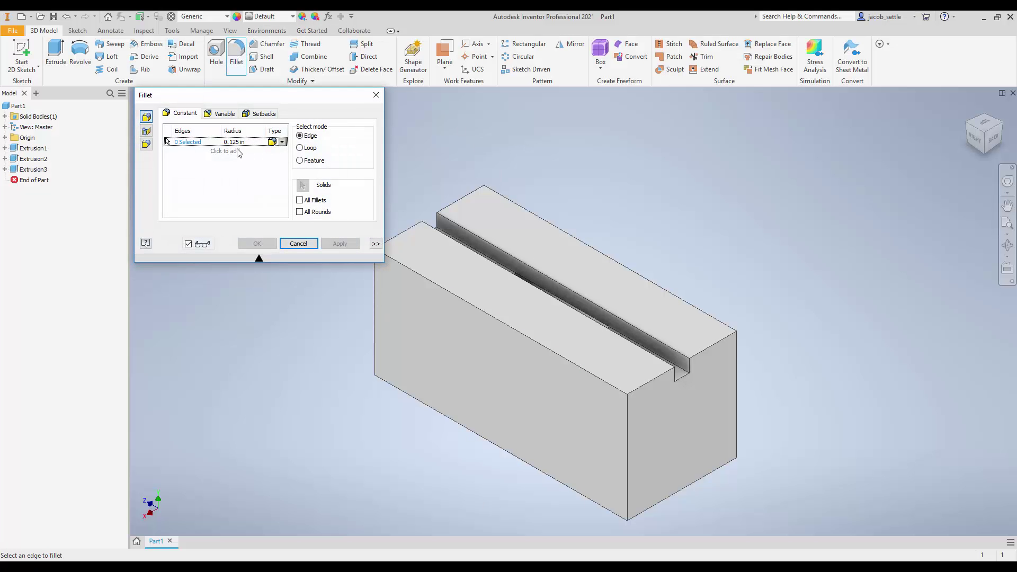
pyautogui.click(241, 142)
pyautogui.press('BackSpace')
pyautogui.click(375, 333)
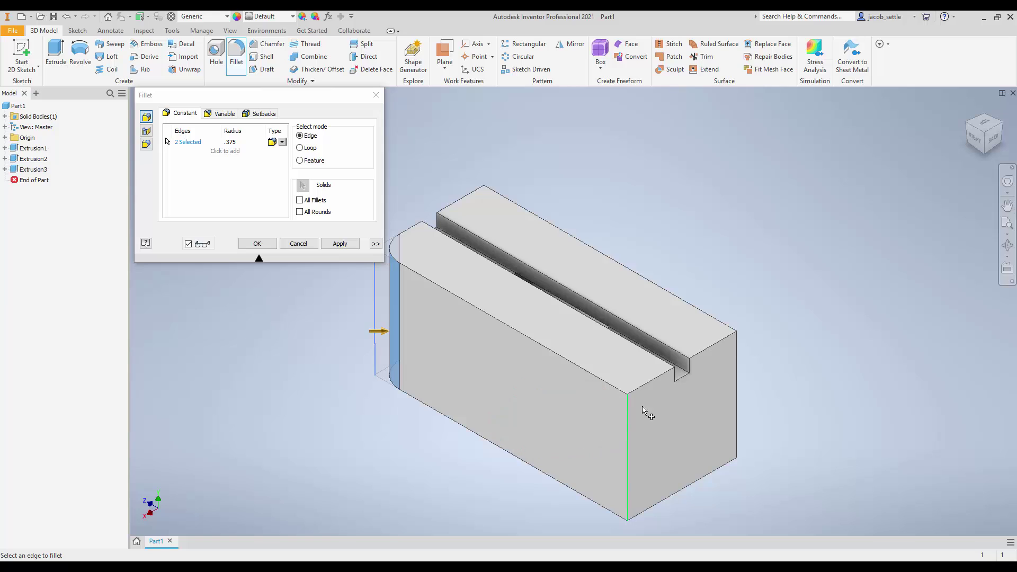
pyautogui.click(629, 416)
pyautogui.click(736, 361)
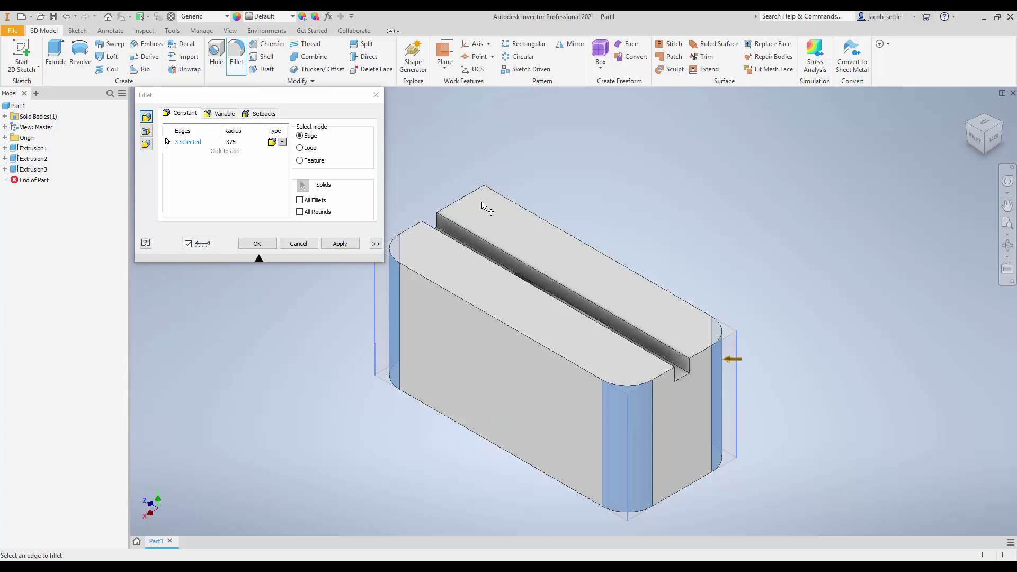
pyautogui.click(483, 244)
pyautogui.click(457, 302)
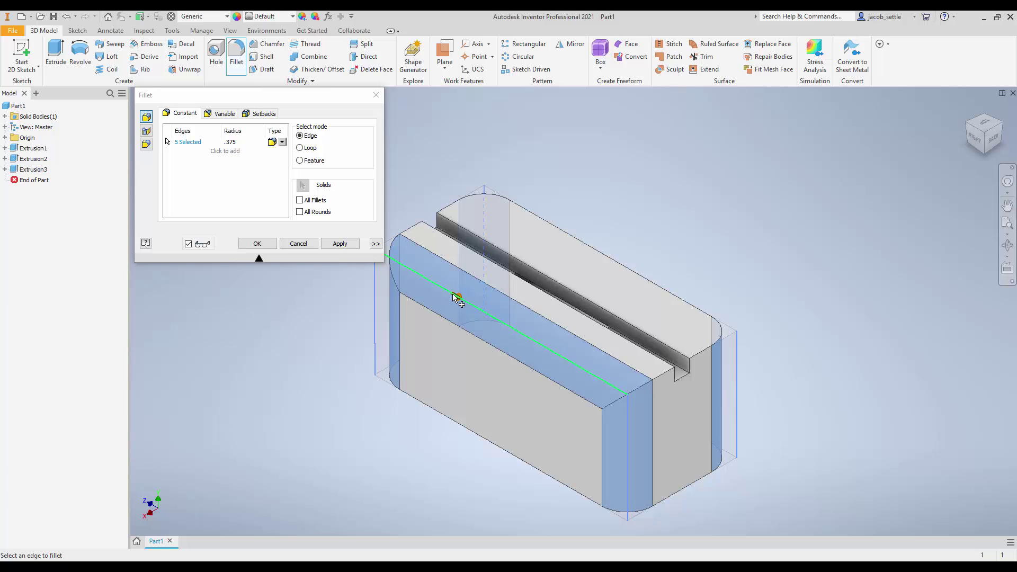
pyautogui.keyDown('ctrl'); pyautogui.click(456, 302); pyautogui.keyUp('ctrl')
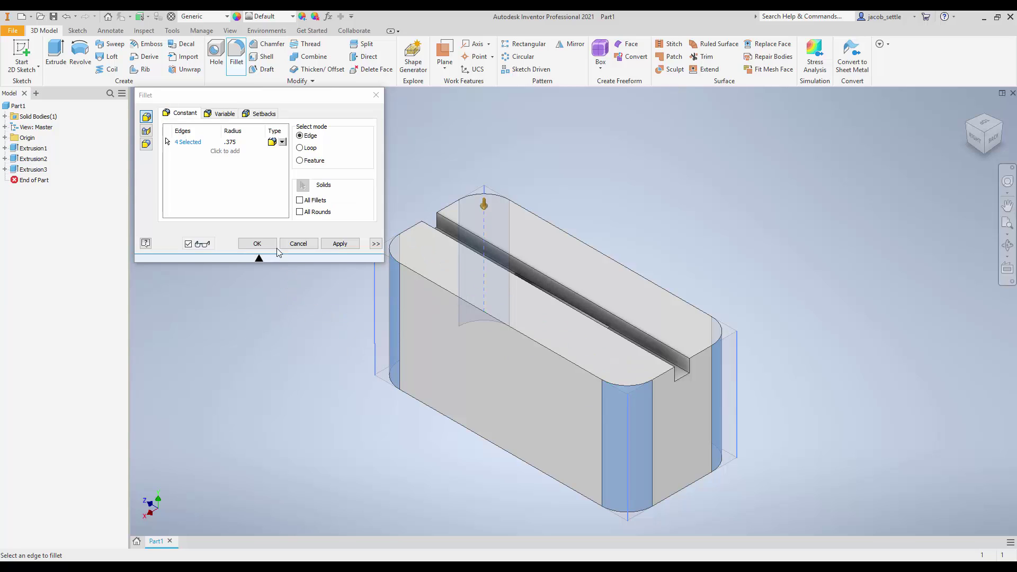
pyautogui.click(257, 244)
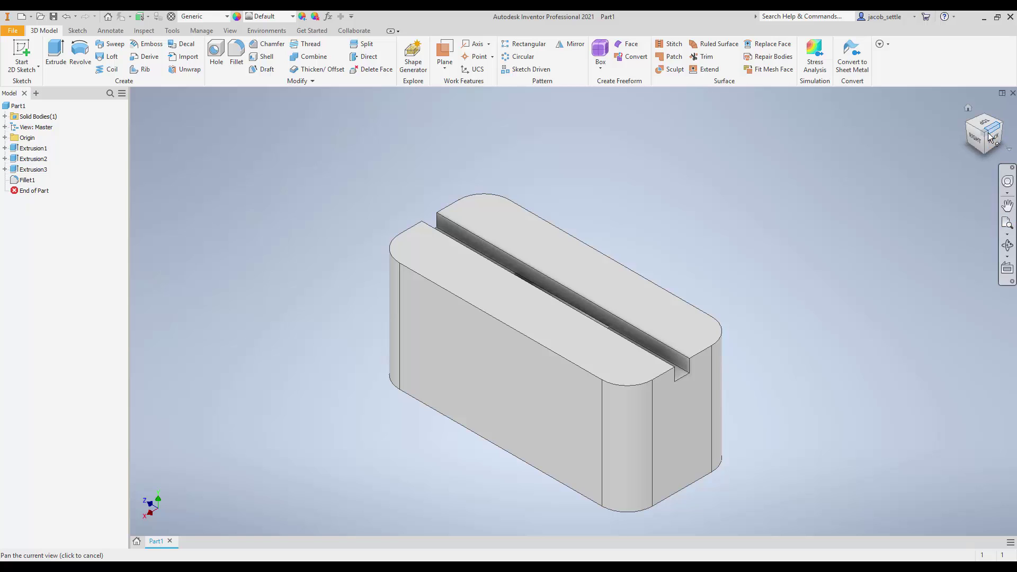
# Fillet the outer top edges on both sides of the slot with a .125 in radius.
pyautogui.moveTo(979, 139)
pyautogui.mouseDown()
pyautogui.moveTo(969, 151)
pyautogui.moveTo(933, 119)
pyautogui.moveTo(916, 139)
pyautogui.mouseUp()
pyautogui.keyDown('shift'); pyautogui.moveTo(694, 297); pyautogui.dragTo(729, 344, button='middle'); pyautogui.keyUp('shift')
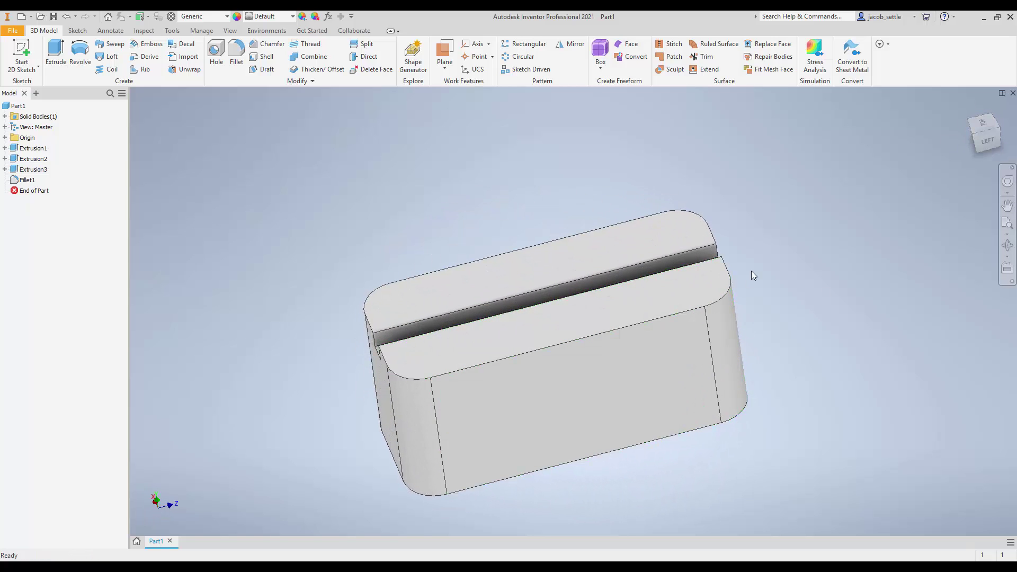
pyautogui.click(245, 62)
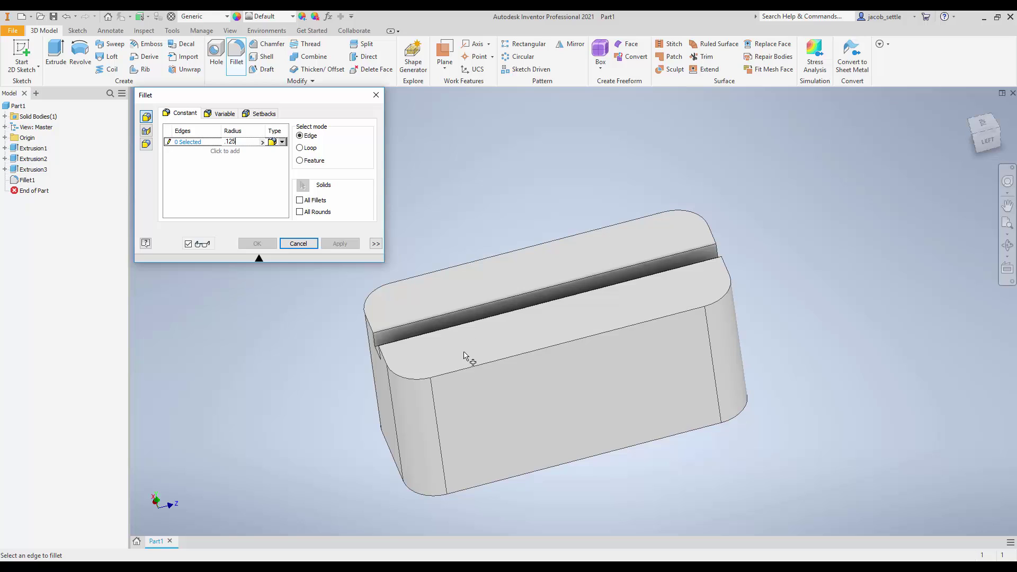
pyautogui.click(478, 365)
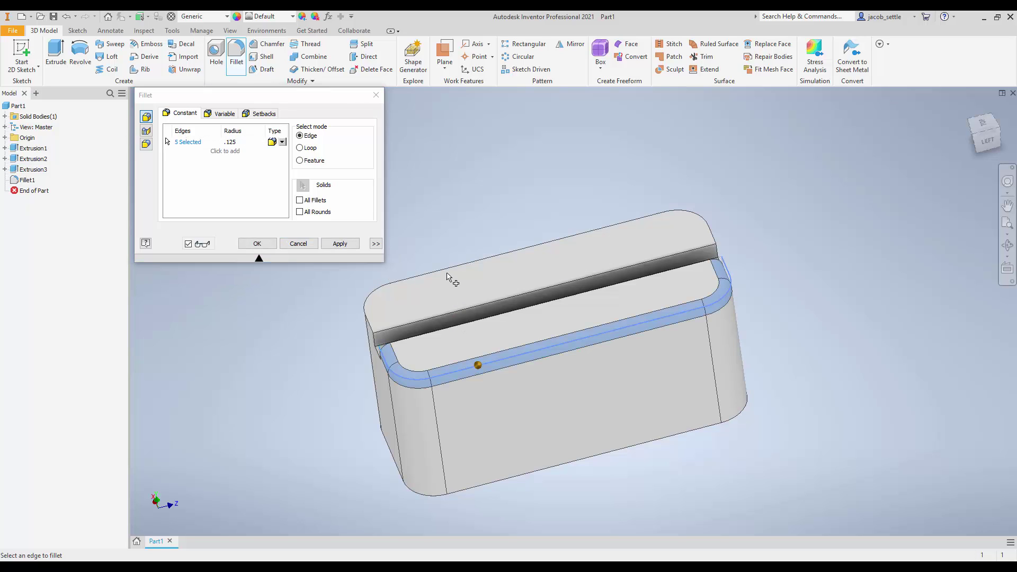
pyautogui.click(450, 274)
pyautogui.click(257, 244)
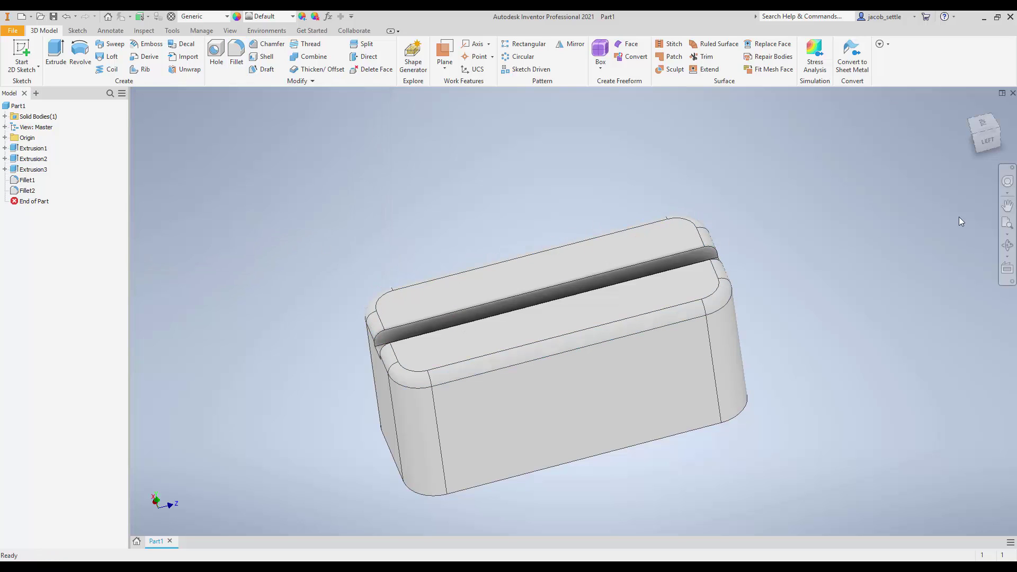
# Start a 2D sketch on the block's long side face for the USB cable opening.
pyautogui.moveTo(988, 142)
pyautogui.mouseDown()
pyautogui.moveTo(985, 185)
pyautogui.moveTo(984, 98)
pyautogui.mouseUp()
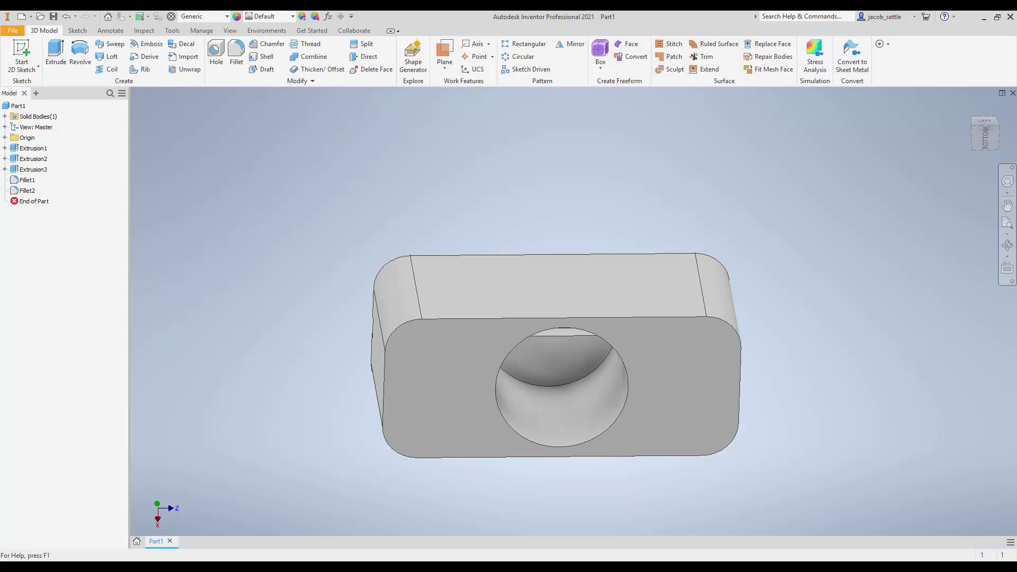
pyautogui.hotkey('alt', 'Tab')
pyautogui.click(22, 53)
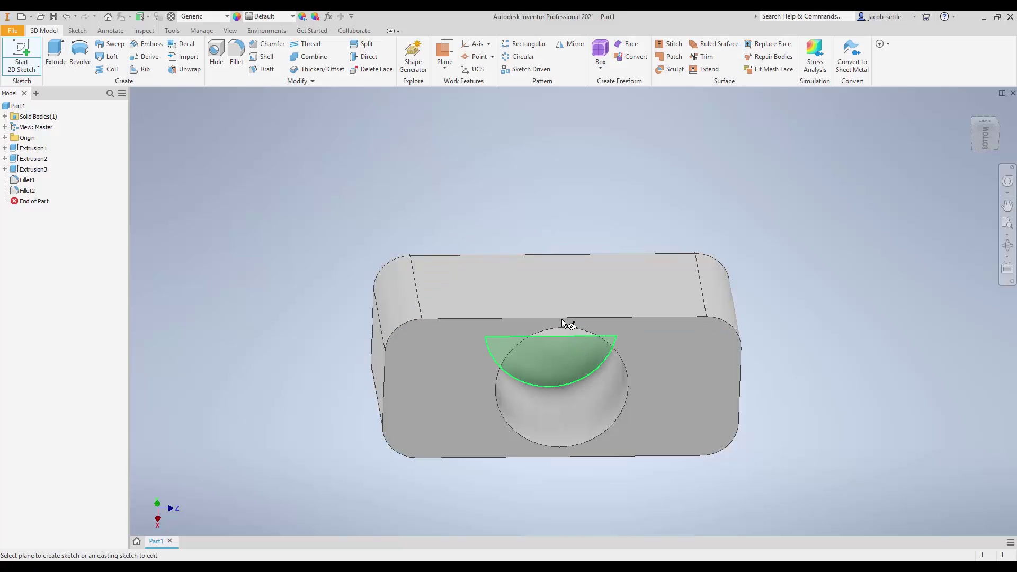
pyautogui.click(562, 313)
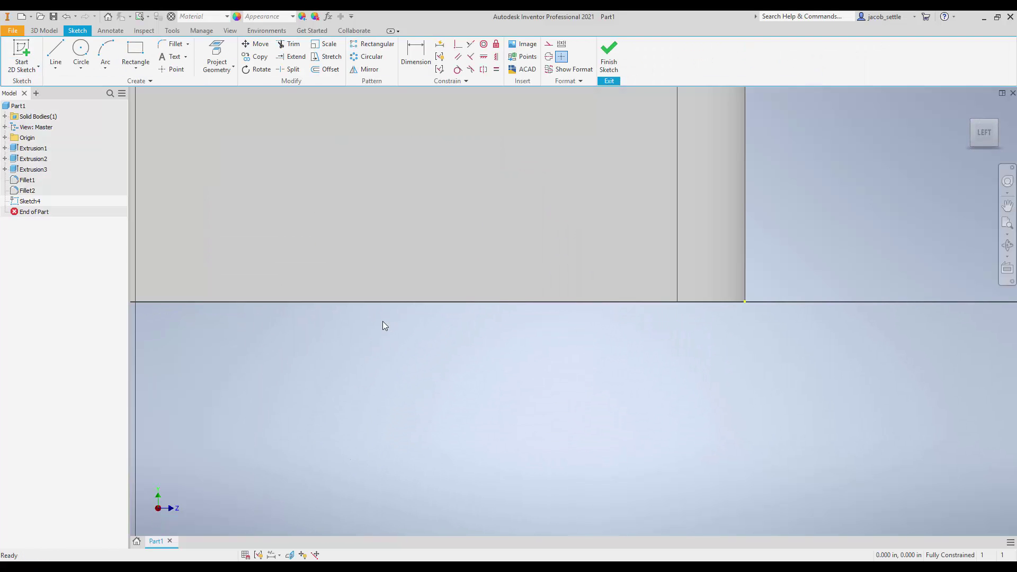
pyautogui.moveTo(415, 263); pyautogui.dragTo(551, 347, button='middle')
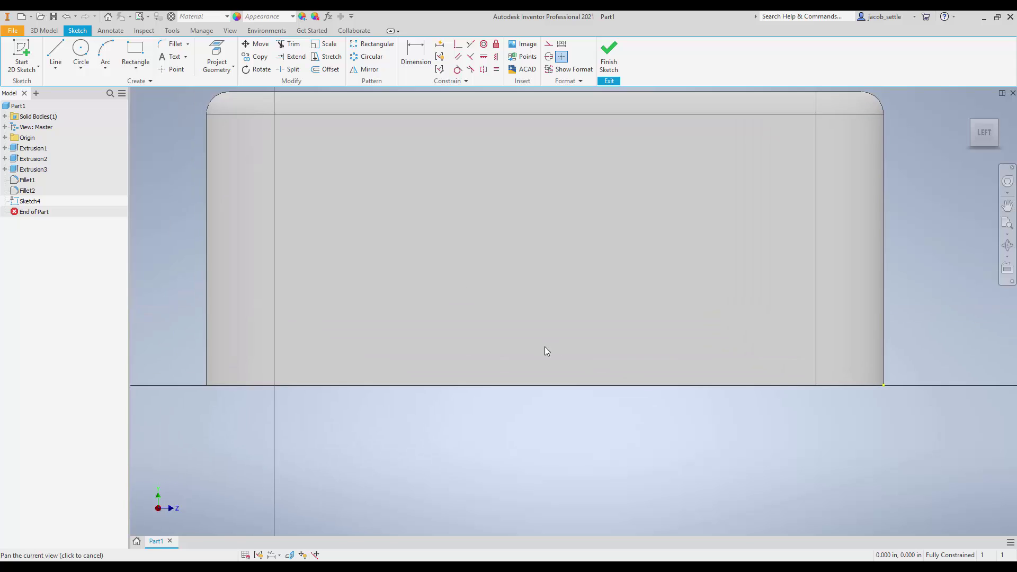
# Draw a vertical line .0625 in long upward from the midpoint of the side face's bottom edge.
pyautogui.click(63, 60)
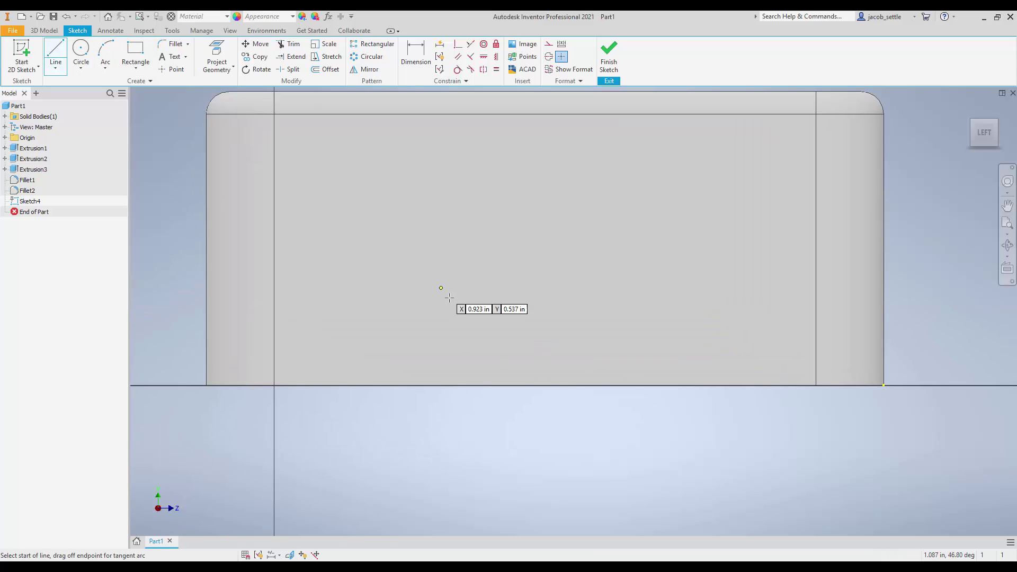
pyautogui.click(544, 385)
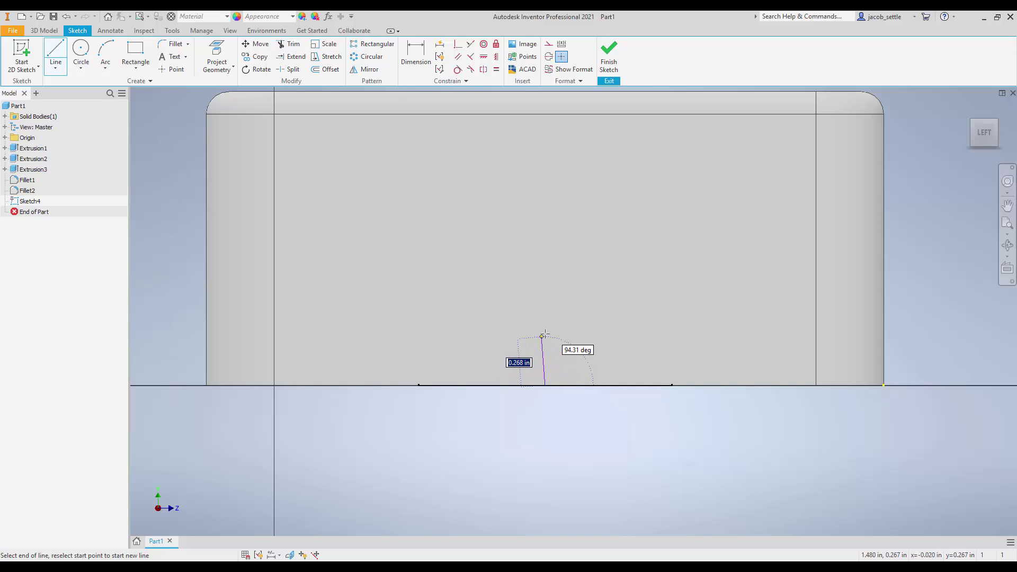
pyautogui.write('.0625')
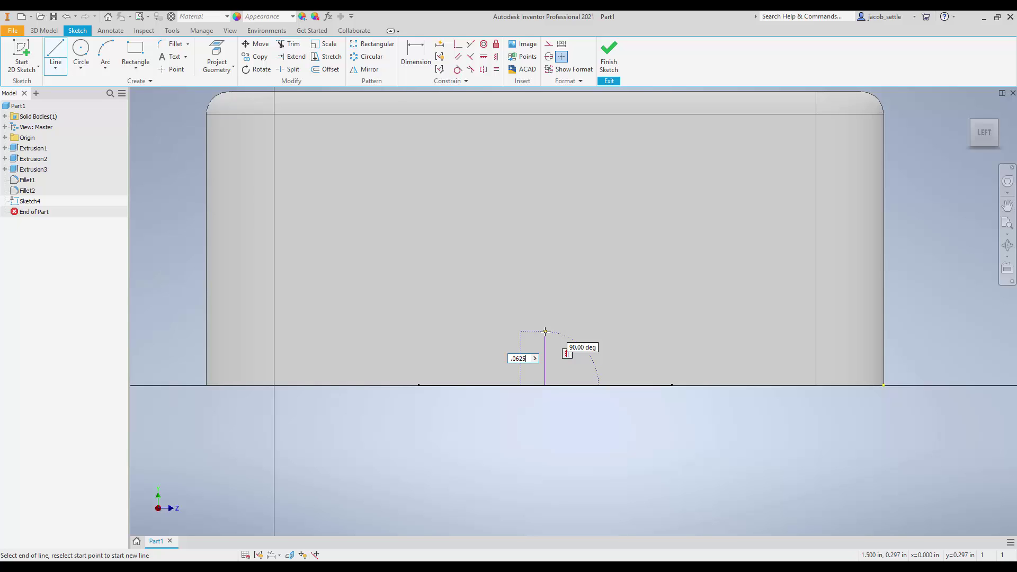
pyautogui.press('Return')
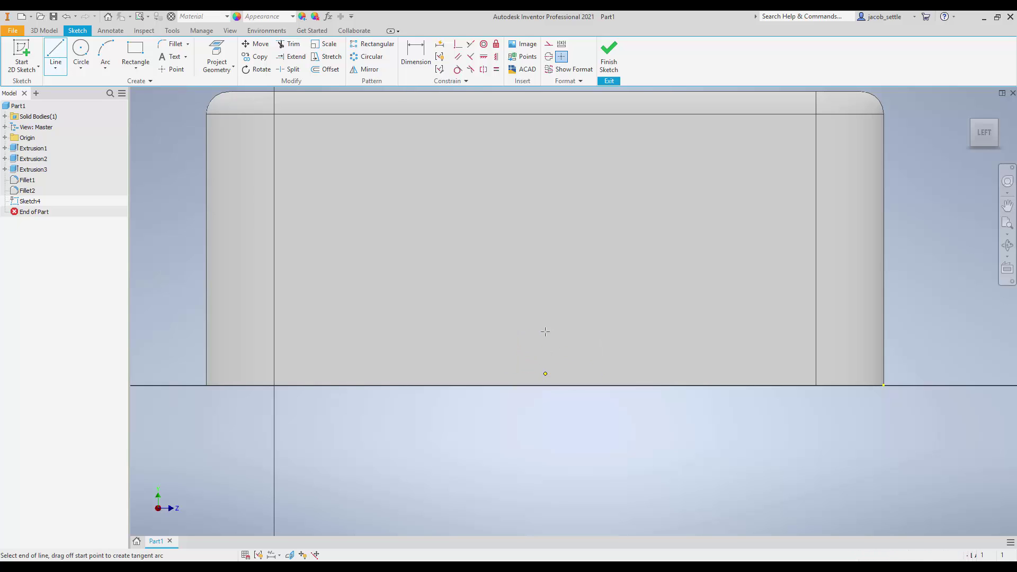
pyautogui.press('Escape')
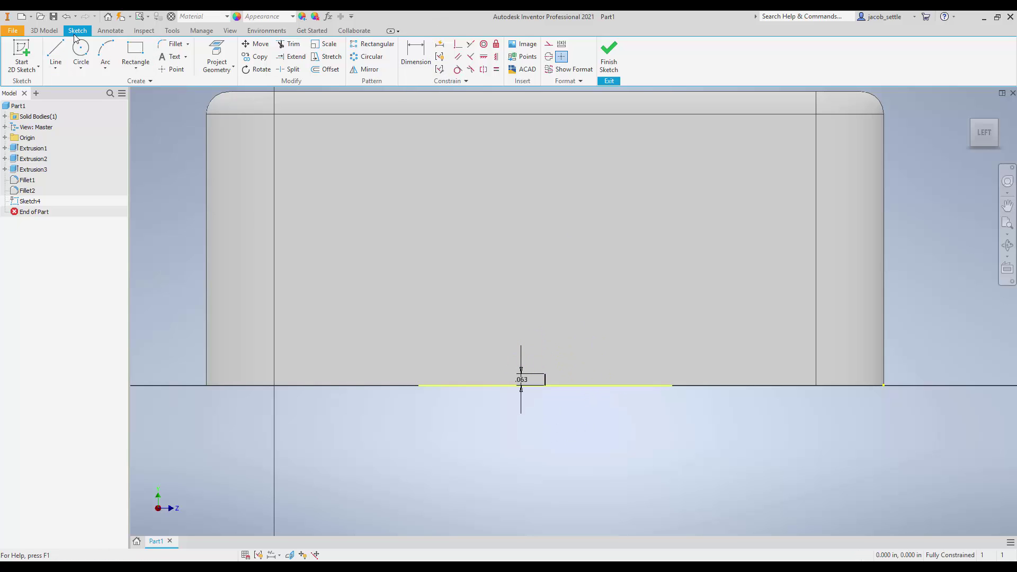
# Draw a .125 in diameter circle centred on the upper end of the short vertical line.
pyautogui.click(80, 51)
pyautogui.scroll(5, 534, 409)
pyautogui.scroll(-5, 541, 392)
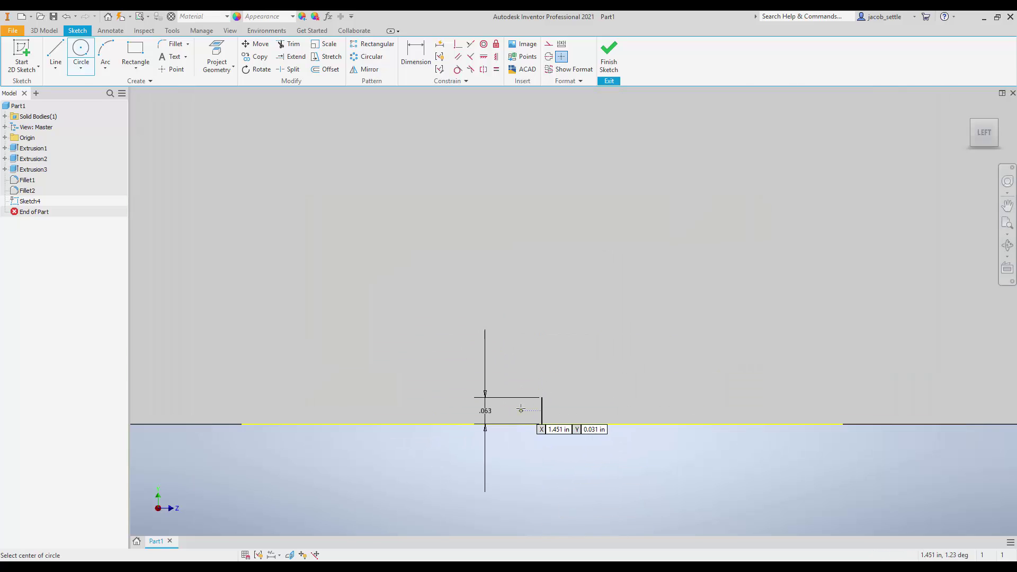
pyautogui.click(541, 397)
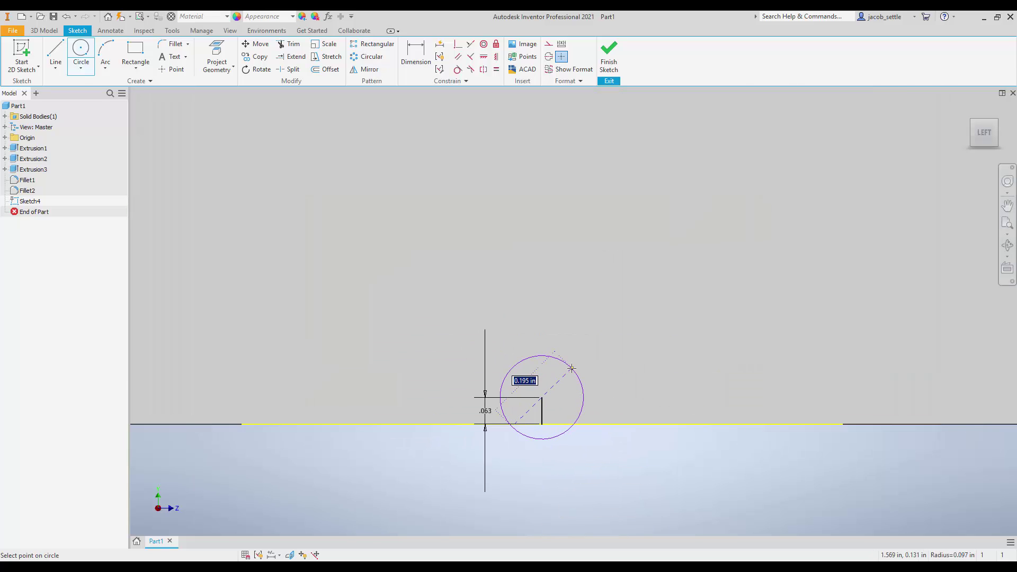
pyautogui.write('.125')
pyautogui.press('Return')
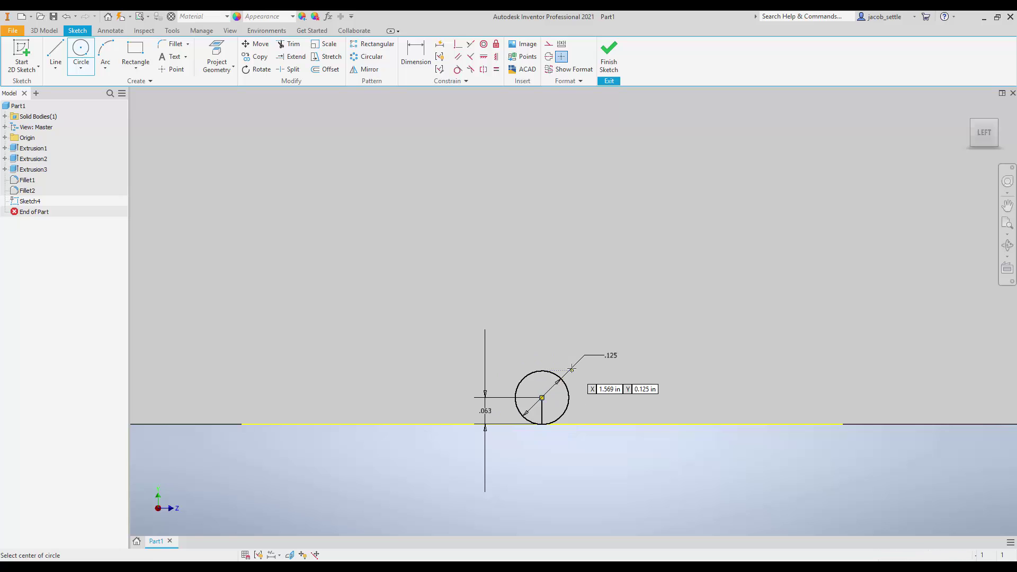
pyautogui.scroll(4, 511, 411)
pyautogui.scroll(-8, 511, 411)
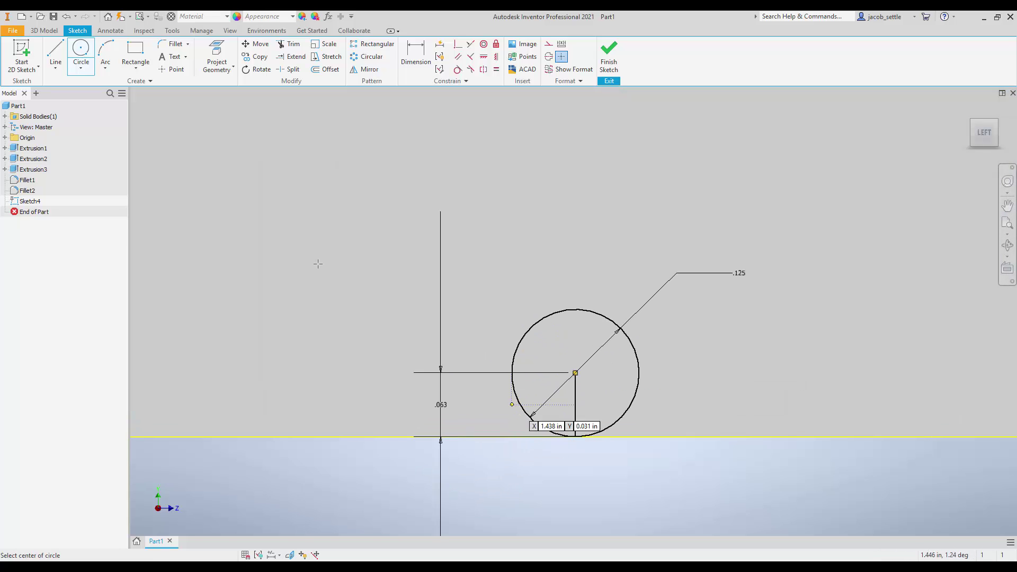
# Draw vertical lines from both sides of the circle to the block's bottom edge, close them with a line along that edge, and finish the sketch.
pyautogui.click(56, 53)
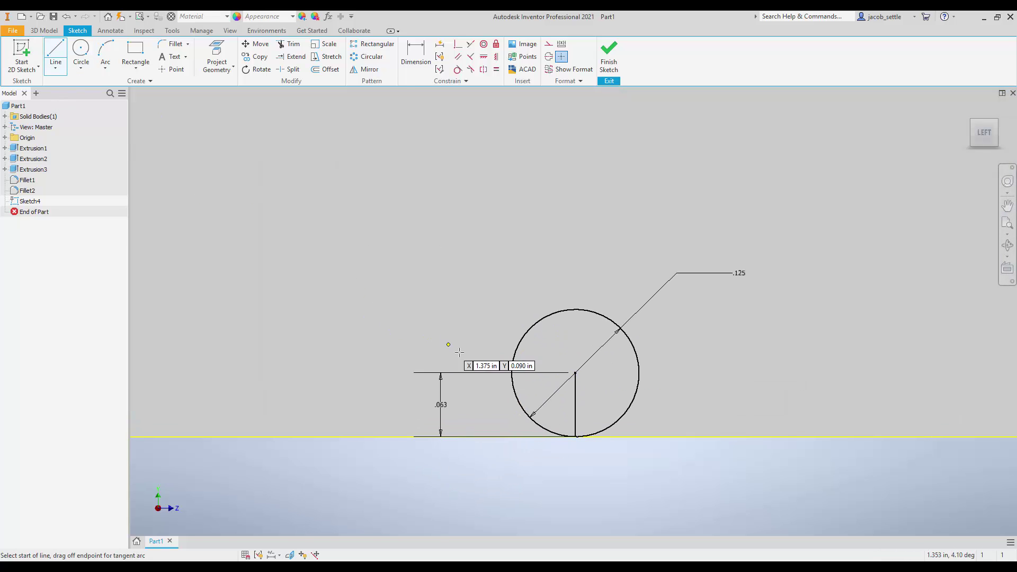
pyautogui.click(512, 373)
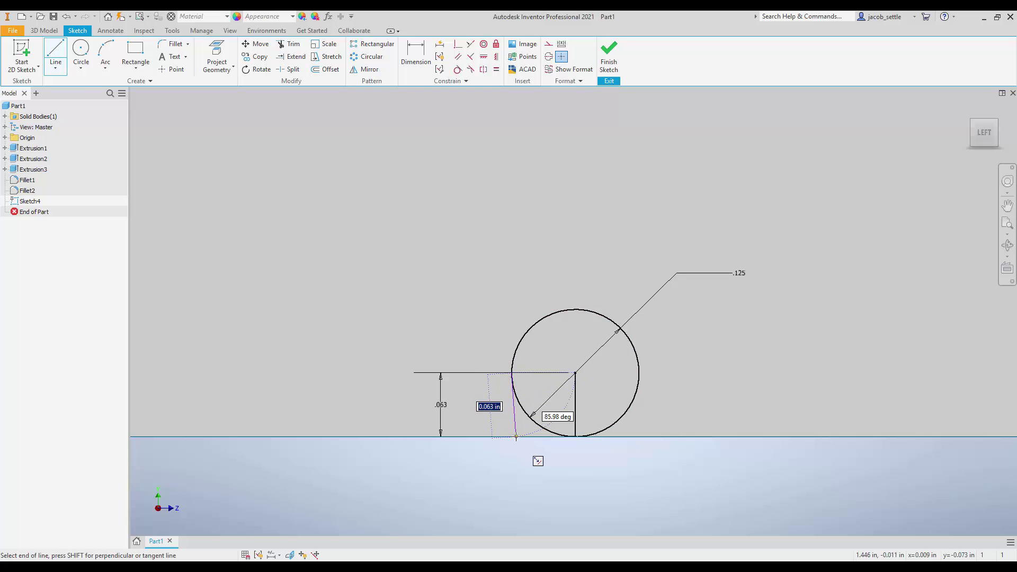
pyautogui.doubleClick(511, 437)
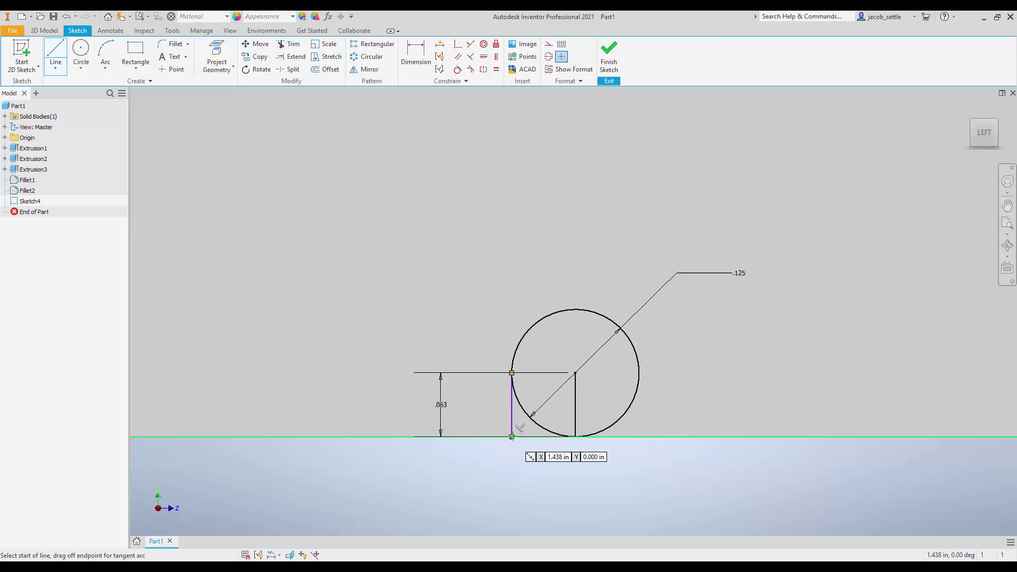
pyautogui.click(639, 374)
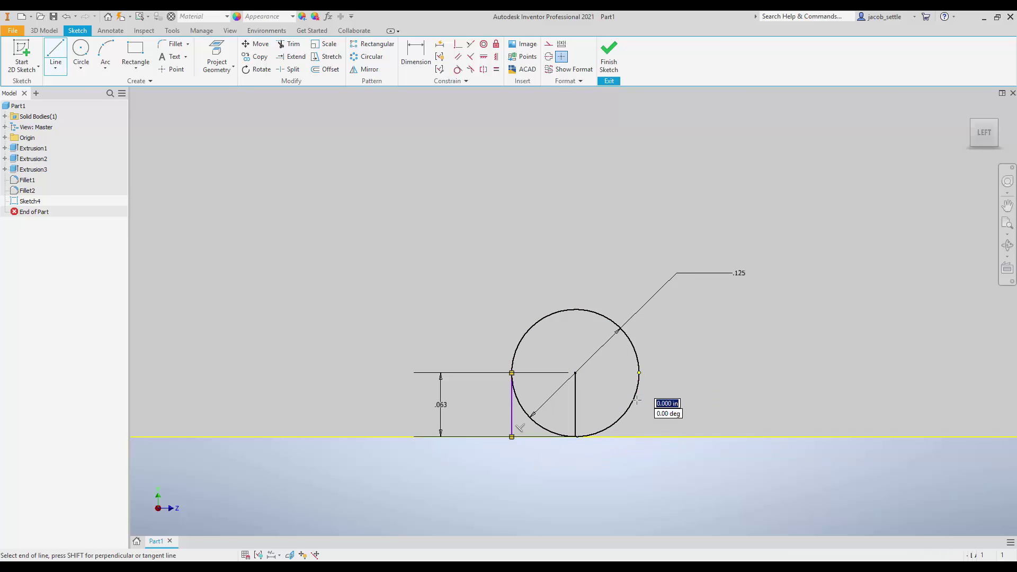
pyautogui.click(639, 437)
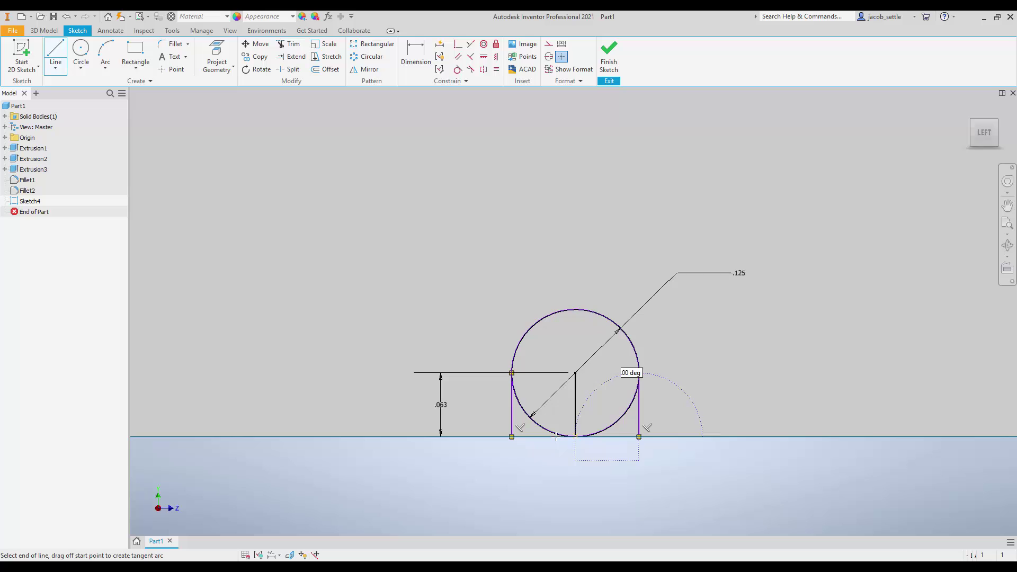
pyautogui.click(511, 436)
pyautogui.press('Escape')
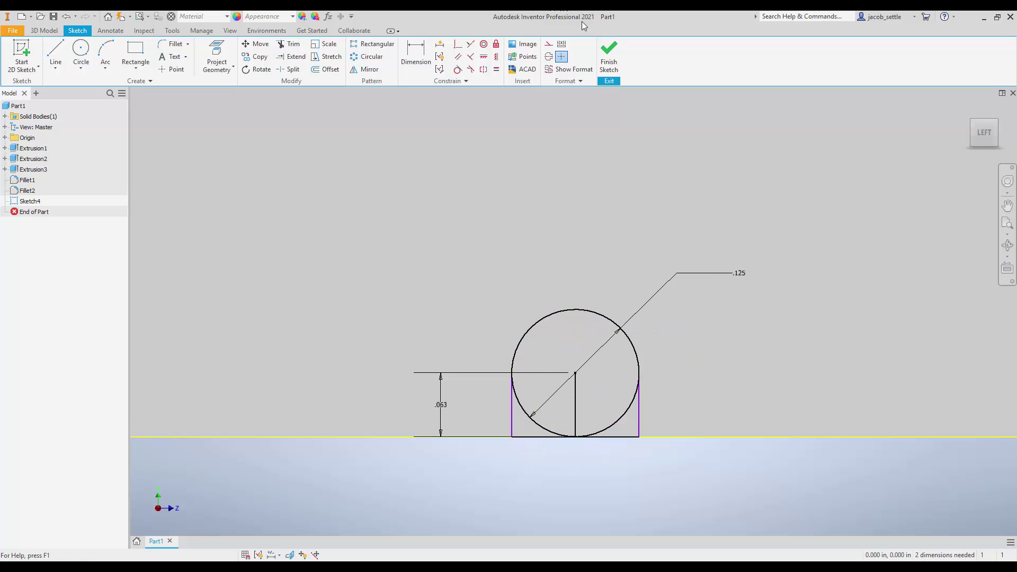
pyautogui.click(609, 53)
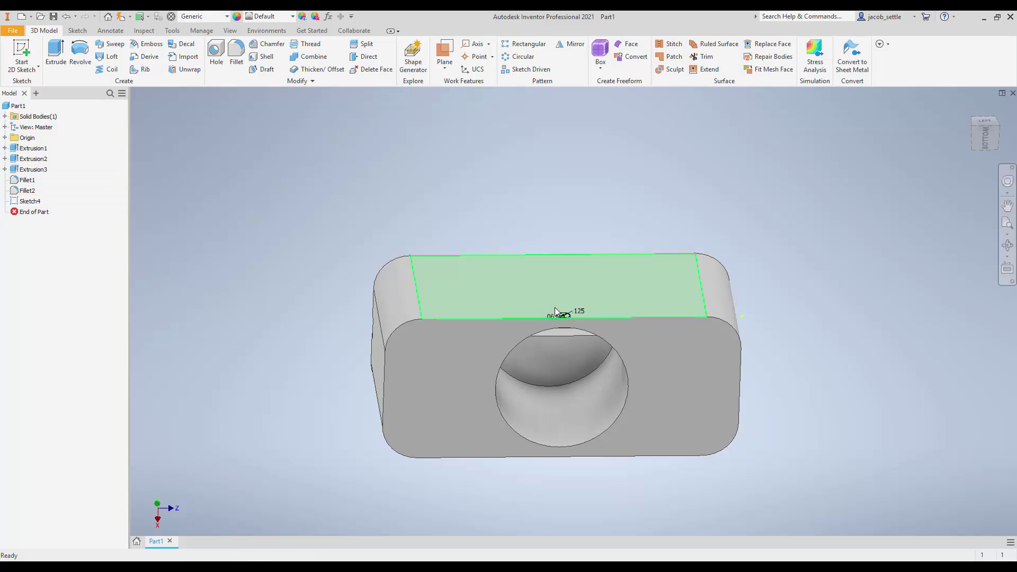
# Start an Extrude with the circle and both corner regions beneath it as profiles.
pyautogui.scroll(7, 555, 307)
pyautogui.scroll(3, 655, 396)
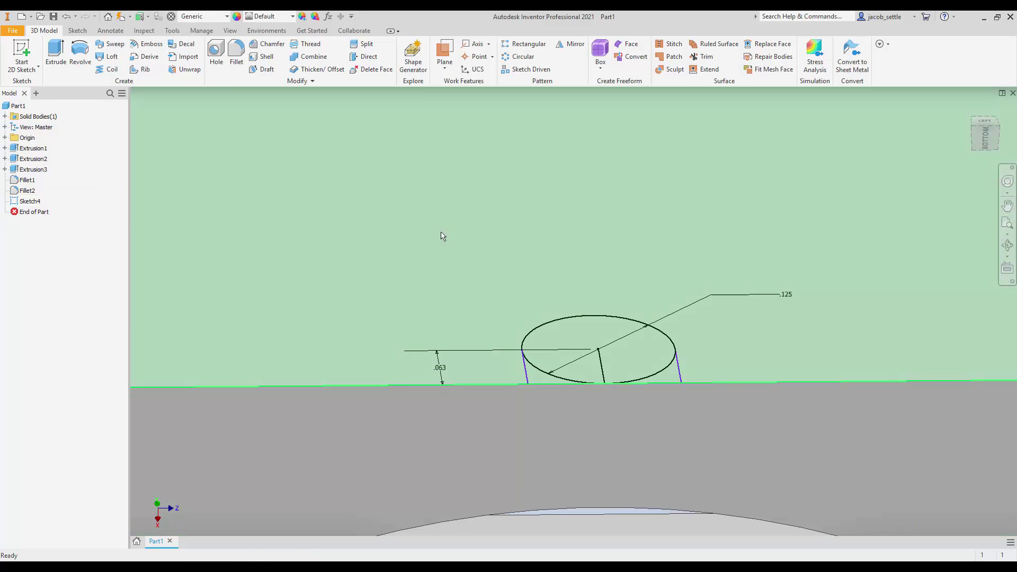
pyautogui.click(62, 57)
pyautogui.click(650, 372)
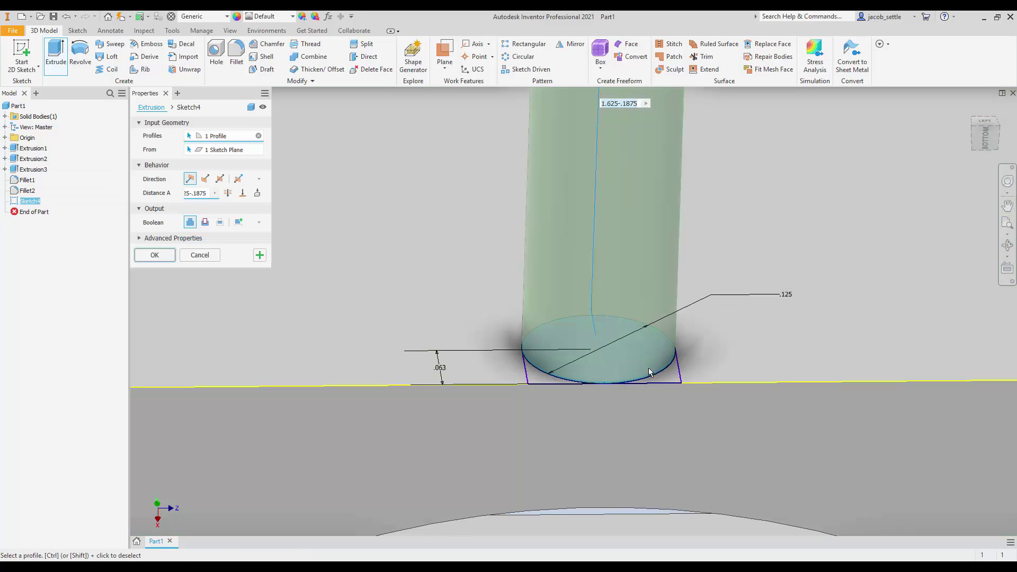
pyautogui.click(659, 377)
pyautogui.click(549, 378)
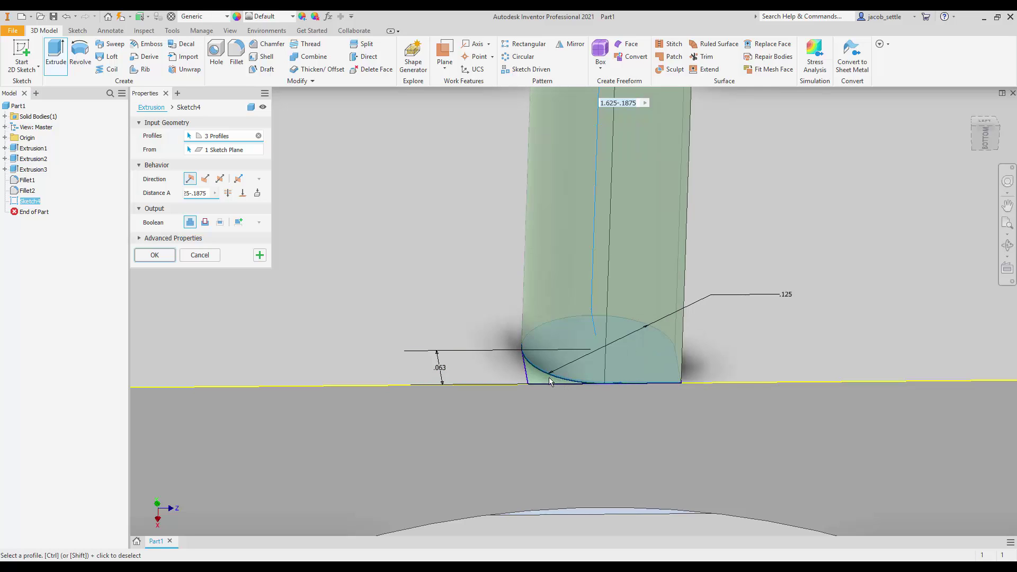
# Cut the USB opening profiles .25 in into the block, through the side wall to the circular pocket.
pyautogui.scroll(-4, 427, 295)
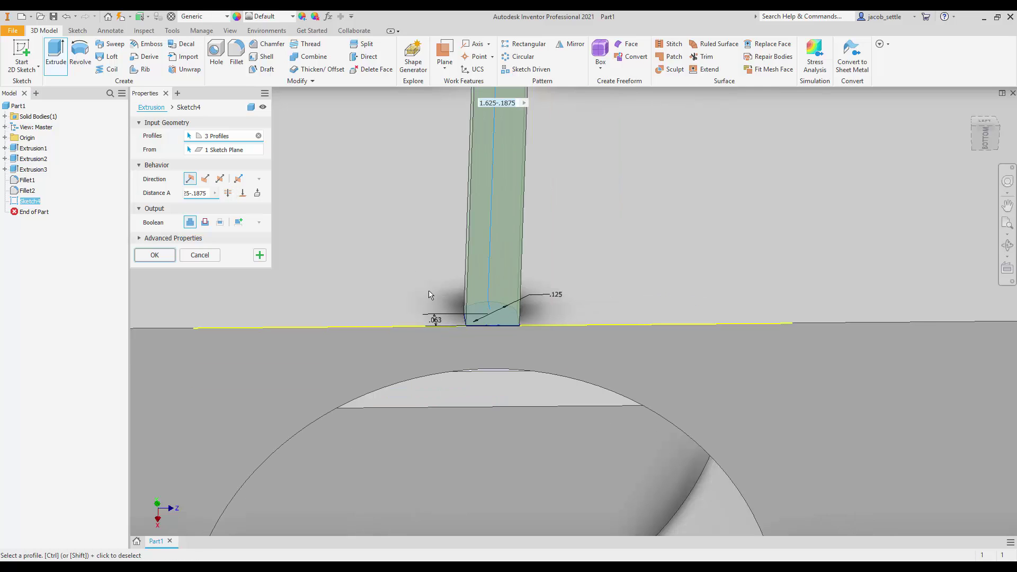
pyautogui.click(205, 179)
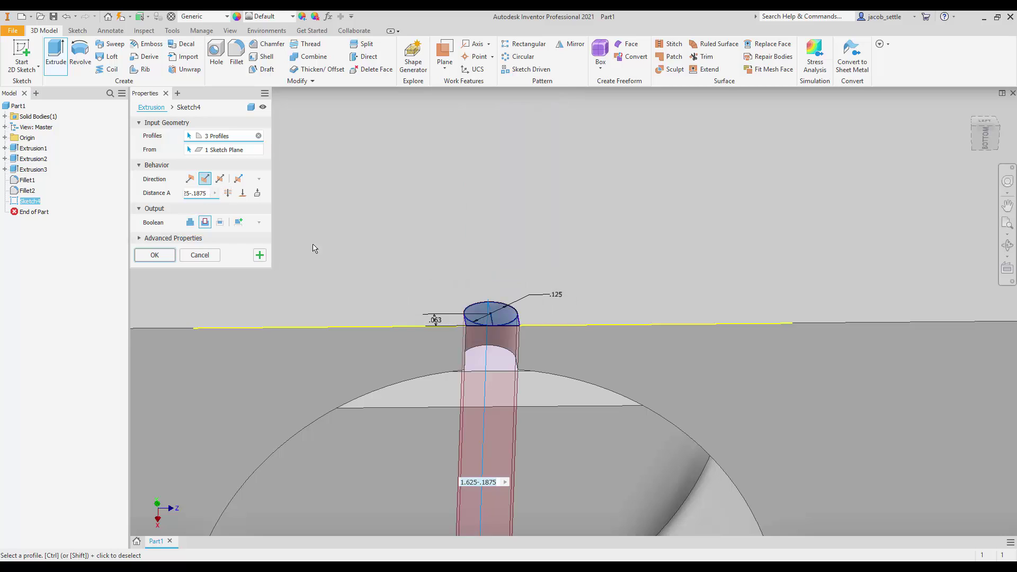
pyautogui.scroll(4, 558, 299)
pyautogui.scroll(-4, 558, 299)
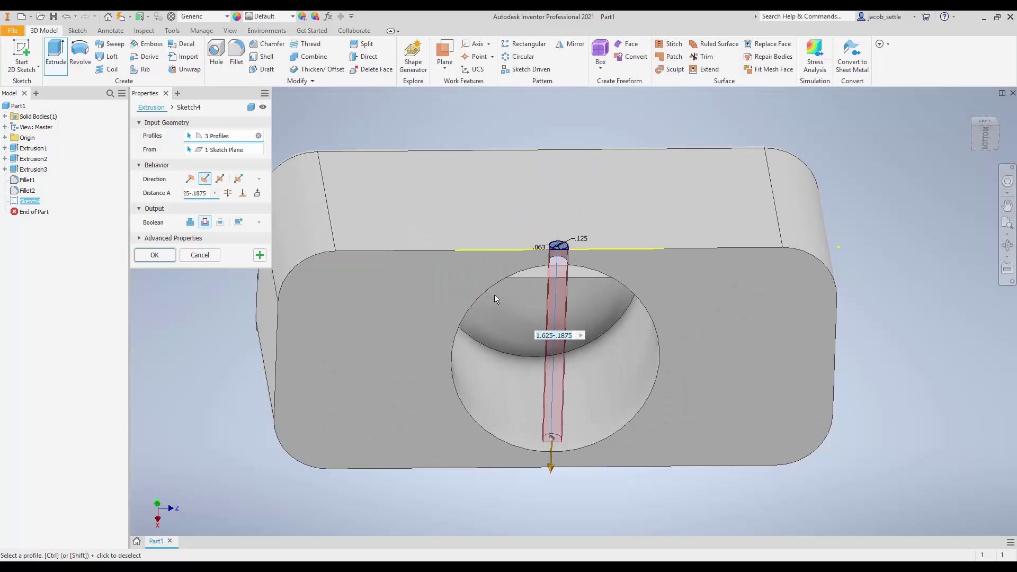
pyautogui.moveTo(206, 193); pyautogui.dragTo(177, 192)
pyautogui.write('.')
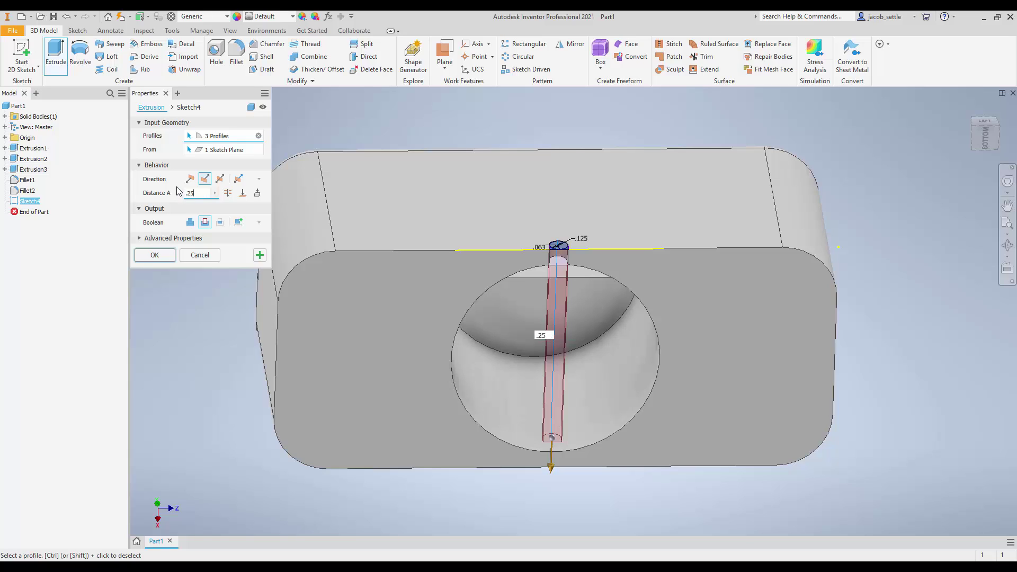
pyautogui.write('25')
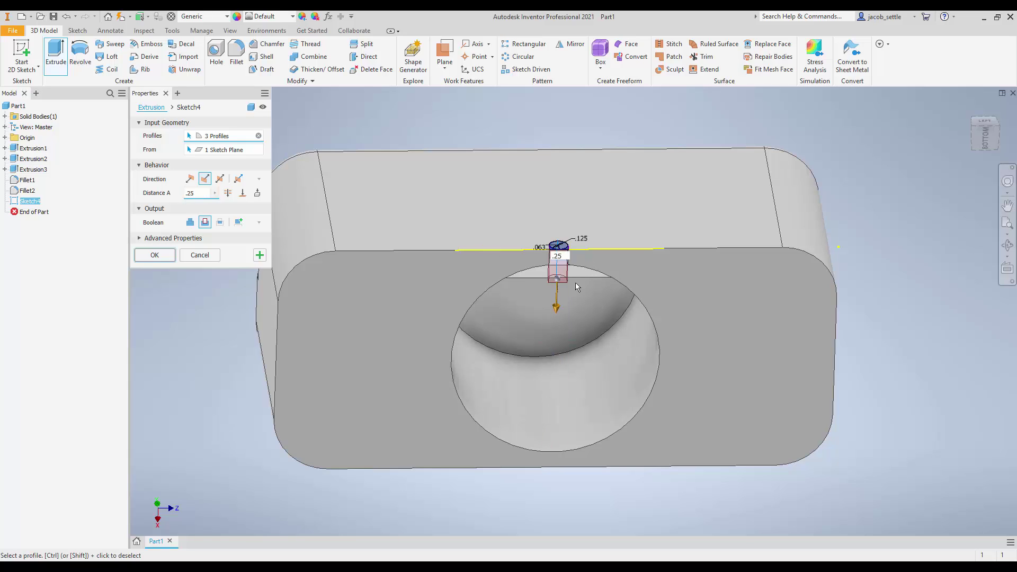
pyautogui.click(155, 255)
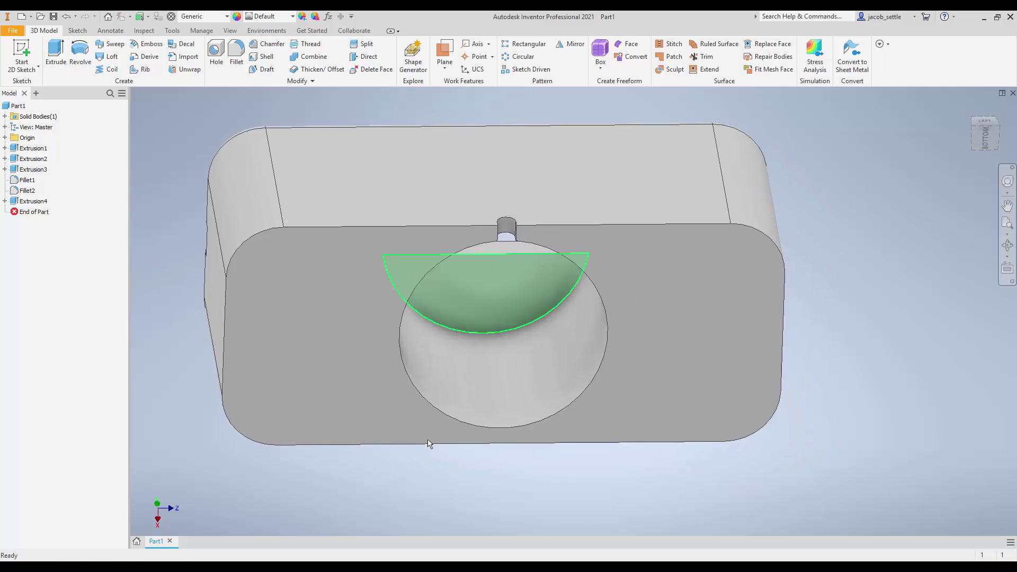
# Switch to the project PDF in Adobe Acrobat and check the pilot hole note and the bottom plate's hole locations.
pyautogui.hotkey('alt', 'Tab')
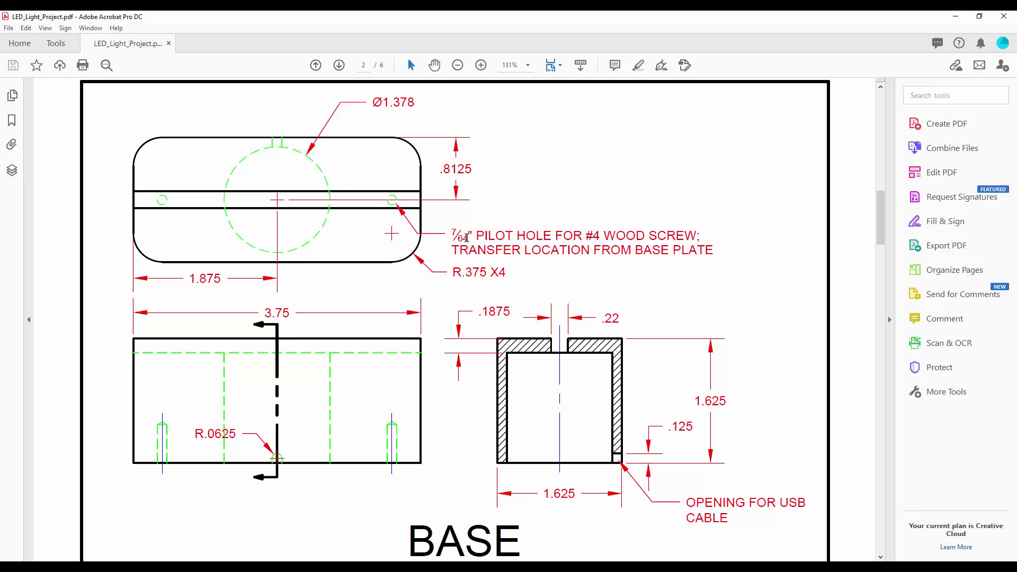
pyautogui.scroll(-10, 482, 243)
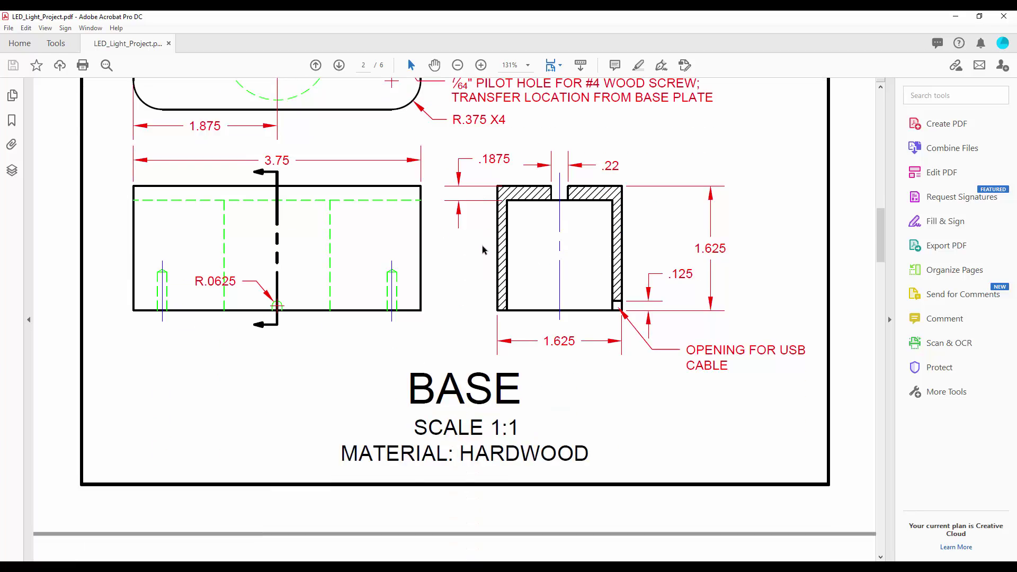
pyautogui.scroll(-1, 483, 269)
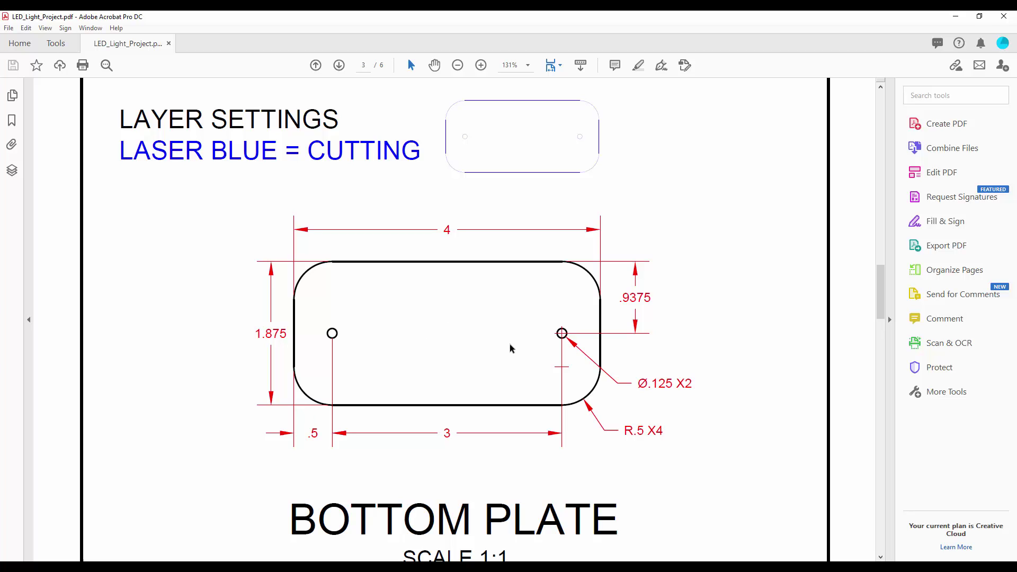
pyautogui.scroll(10, 503, 348)
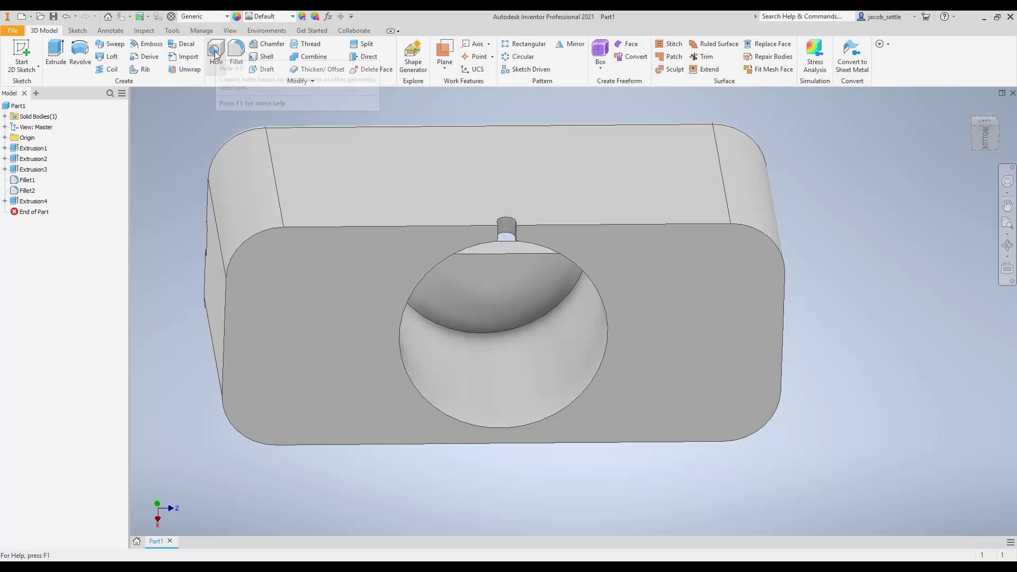
# In Inventor, start a 2D sketch on the block's bottom face and draw a .375 in line inward from one short edge's midpoint.
pyautogui.click(26, 52)
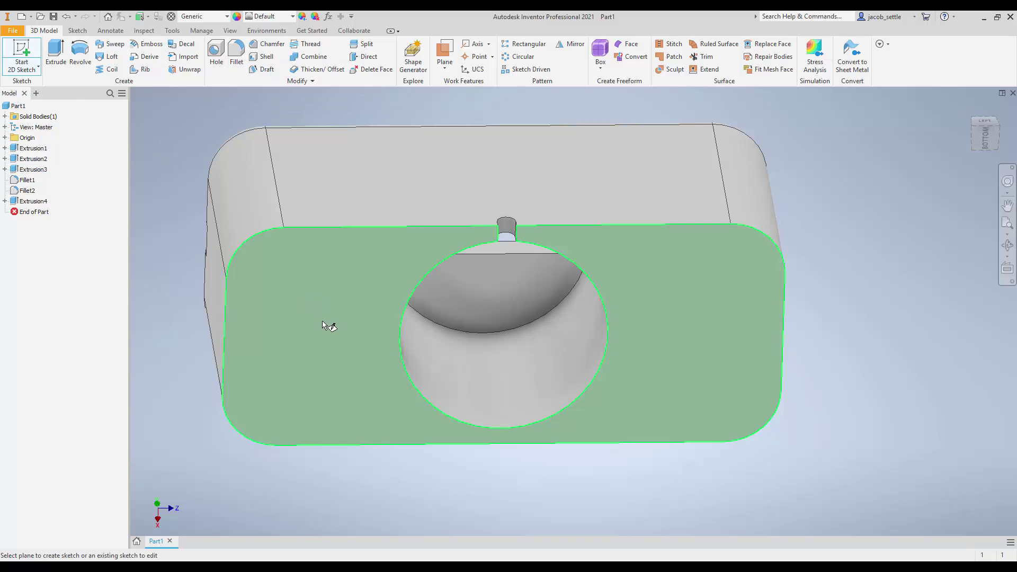
pyautogui.click(321, 321)
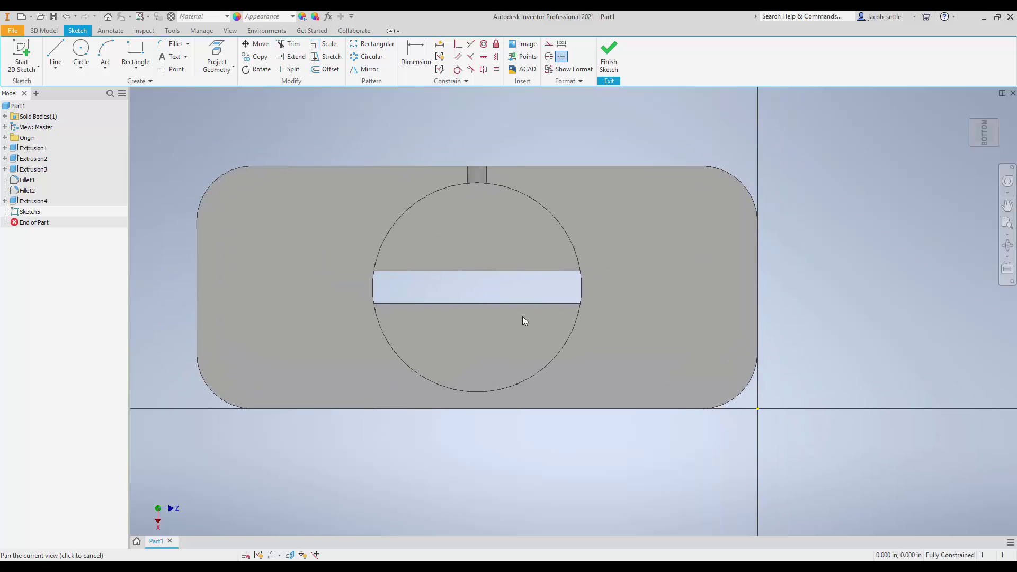
pyautogui.click(56, 51)
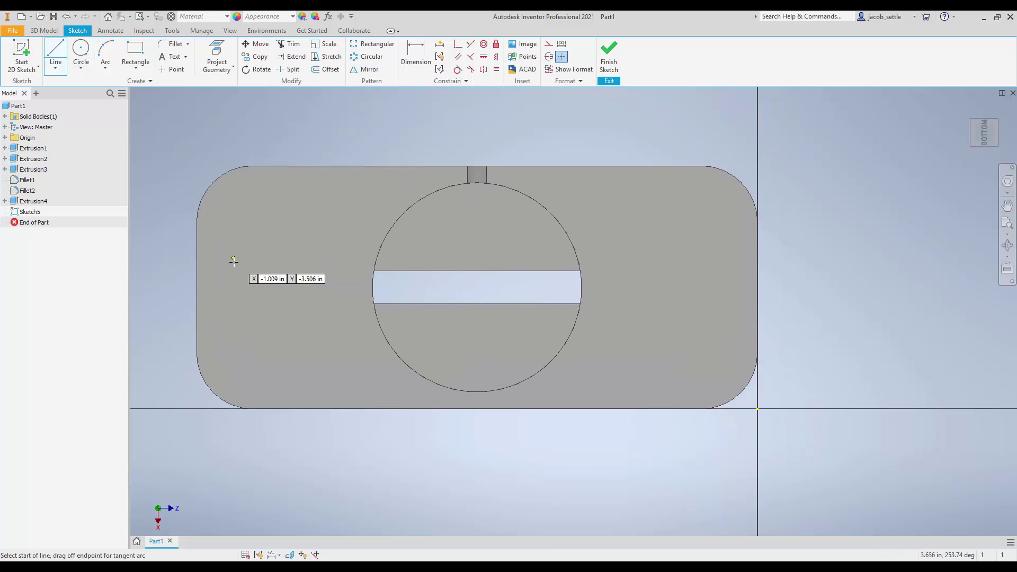
pyautogui.click(197, 287)
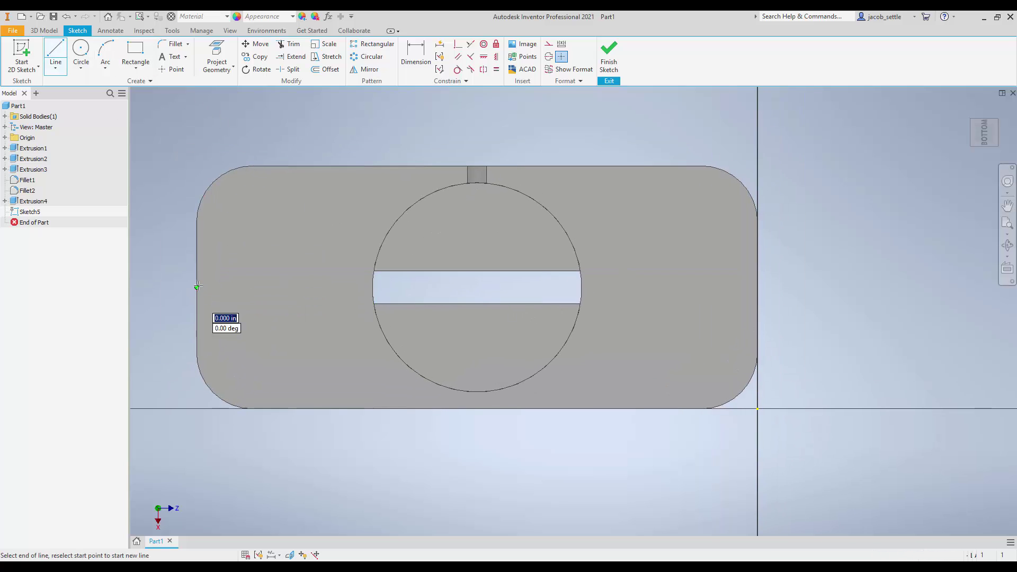
pyautogui.write('.')
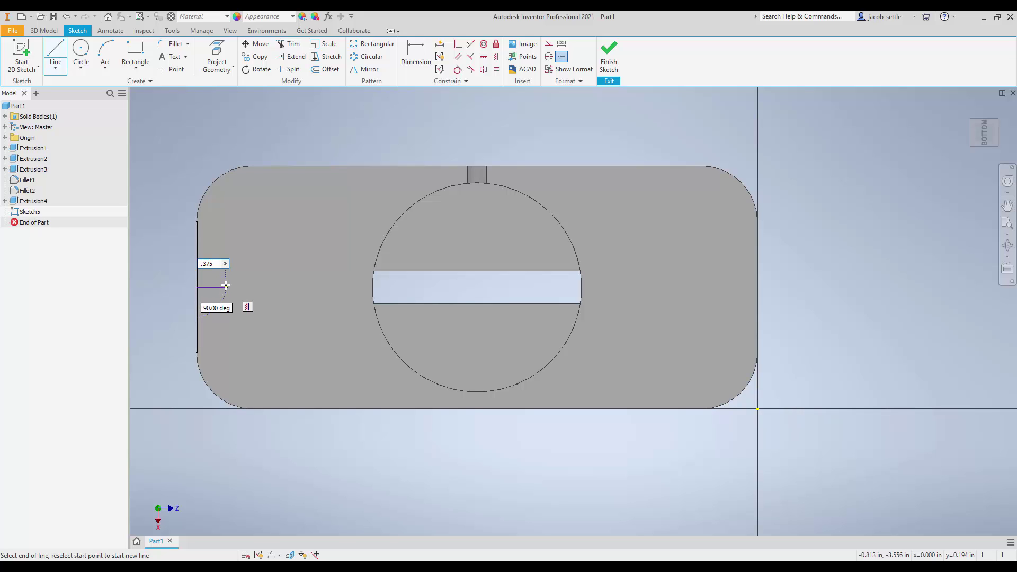
pyautogui.write('375')
pyautogui.press('Return')
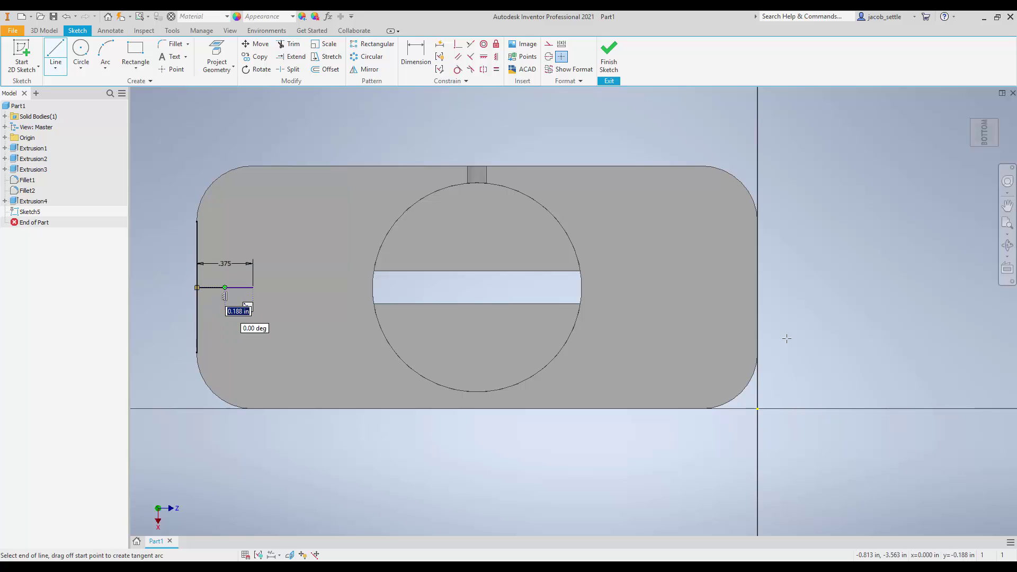
pyautogui.press('Escape')
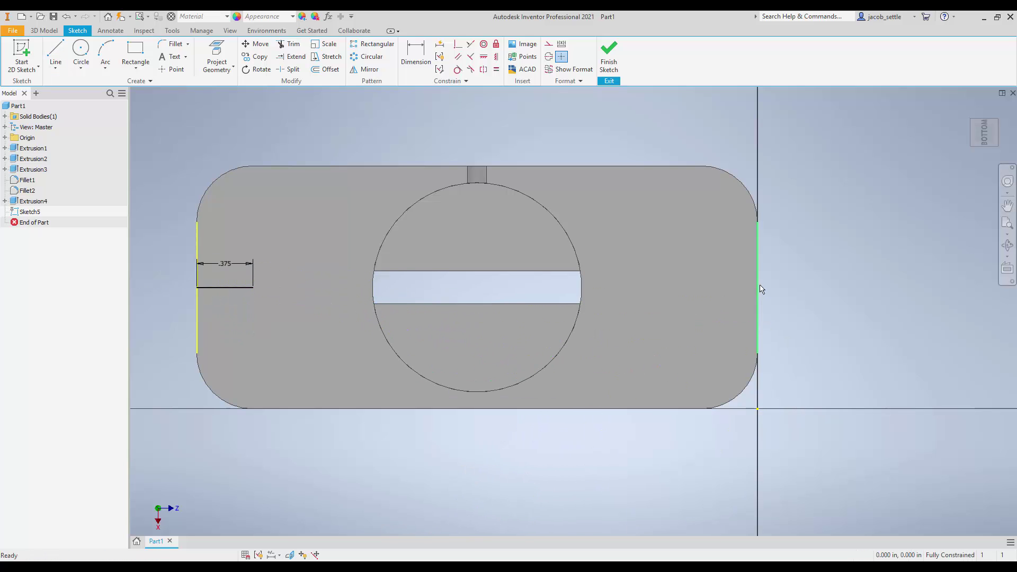
# Draw a matching .375 in line inward from the midpoint of the opposite short edge.
pyautogui.click(56, 53)
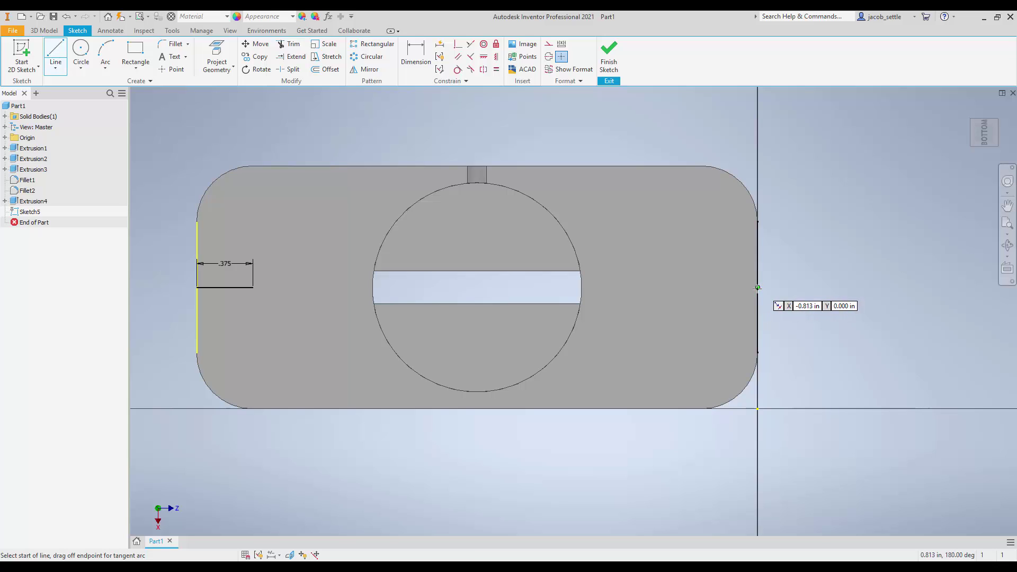
pyautogui.click(758, 288)
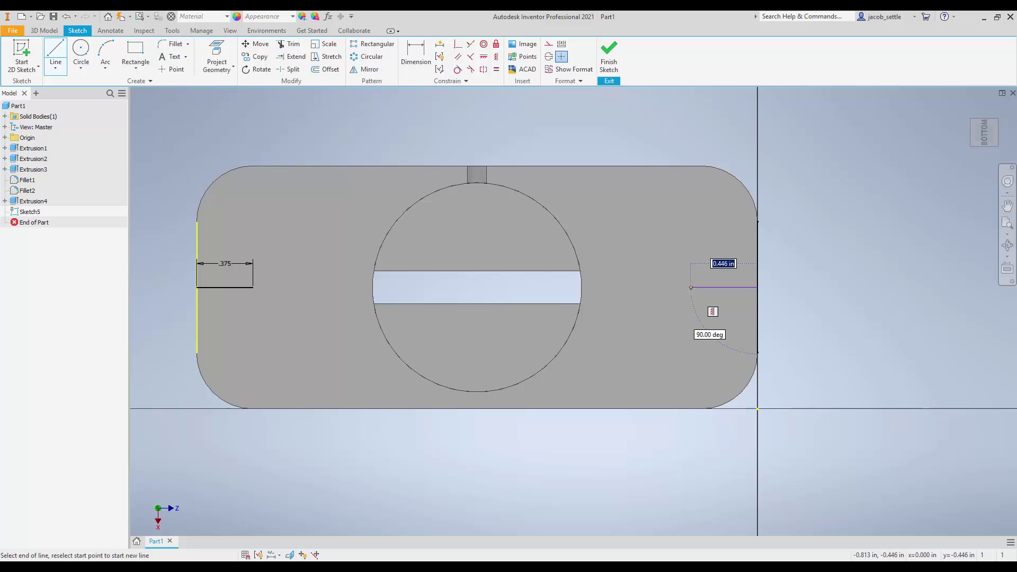
pyautogui.write('.')
pyautogui.press('Return')
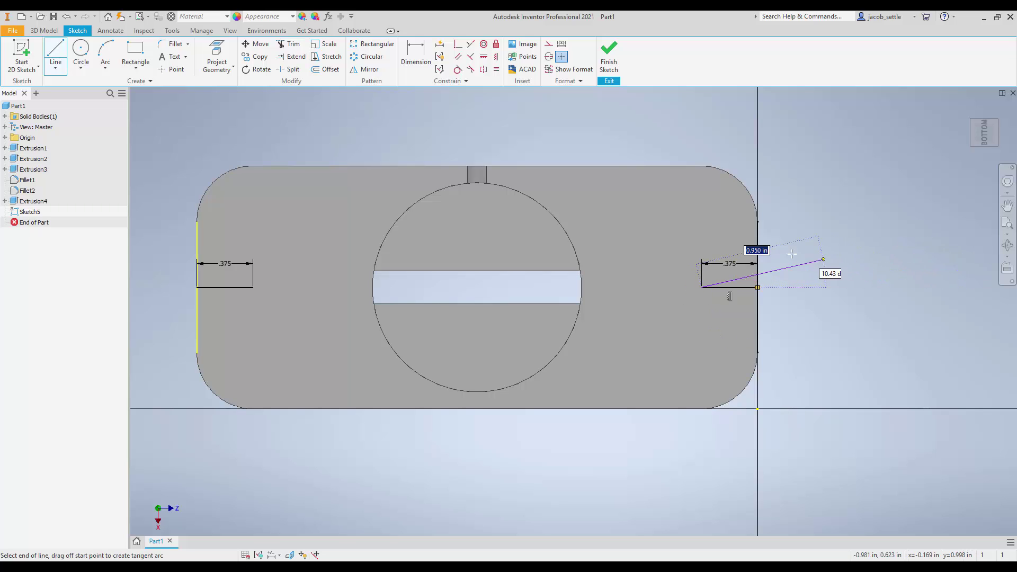
pyautogui.press('Escape')
# Add a driven dimension between the inner ends of the two .375 in lines.
pyautogui.click(416, 53)
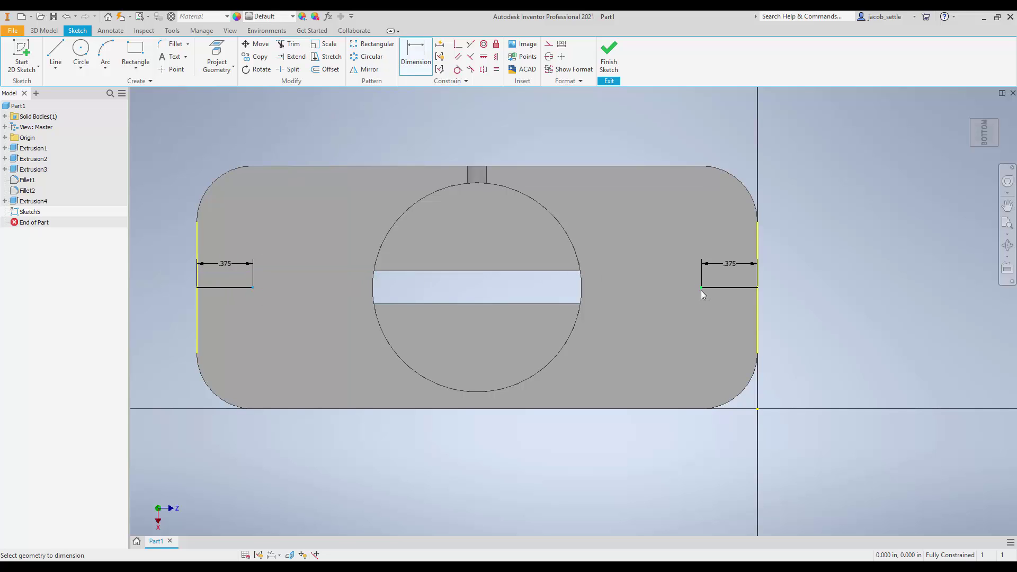
pyautogui.click(486, 142)
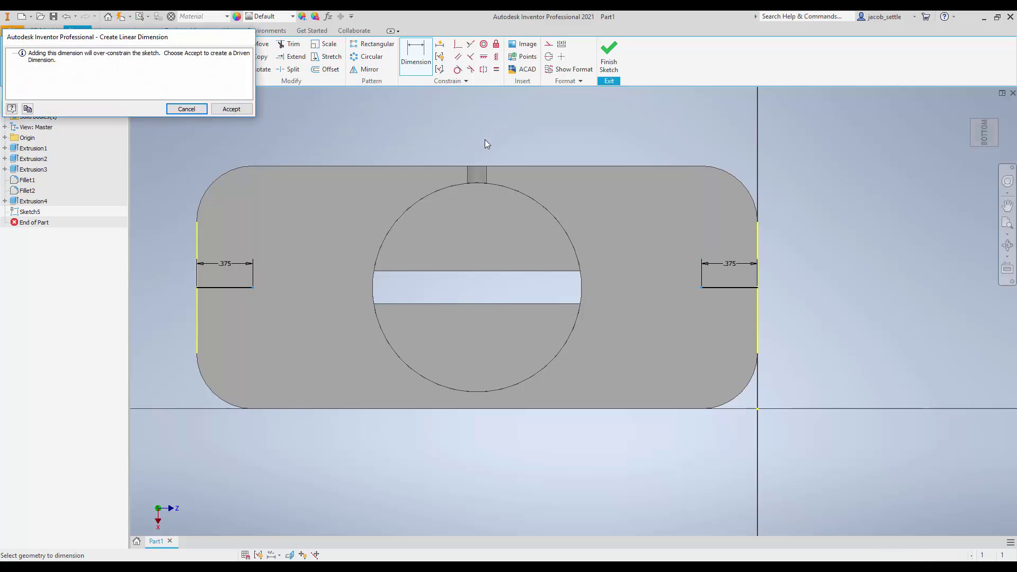
pyautogui.click(234, 112)
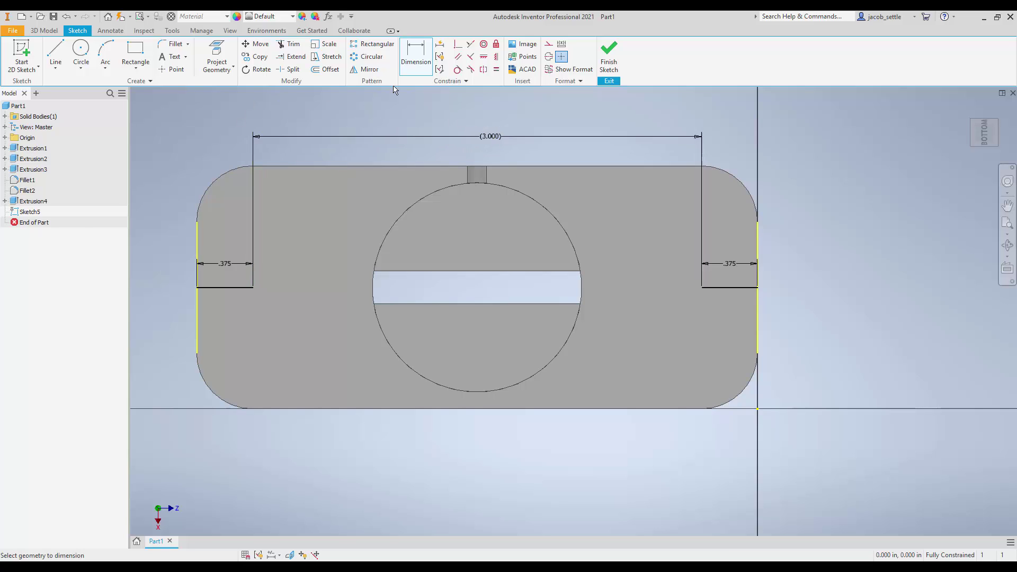
# Place sketch points at the inner ends of both .375 in lines and finish the sketch.
pyautogui.click(165, 72)
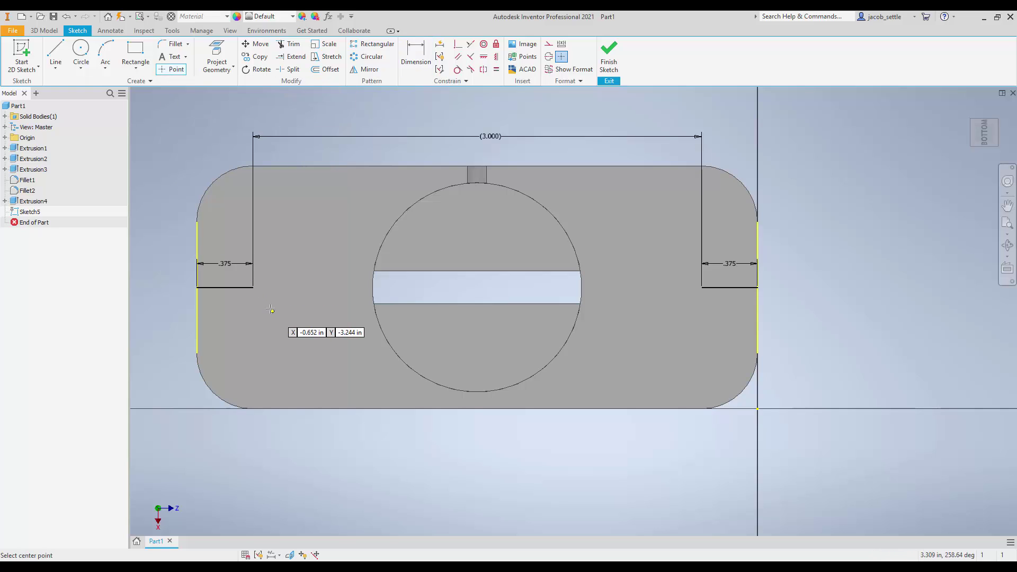
pyautogui.click(253, 288)
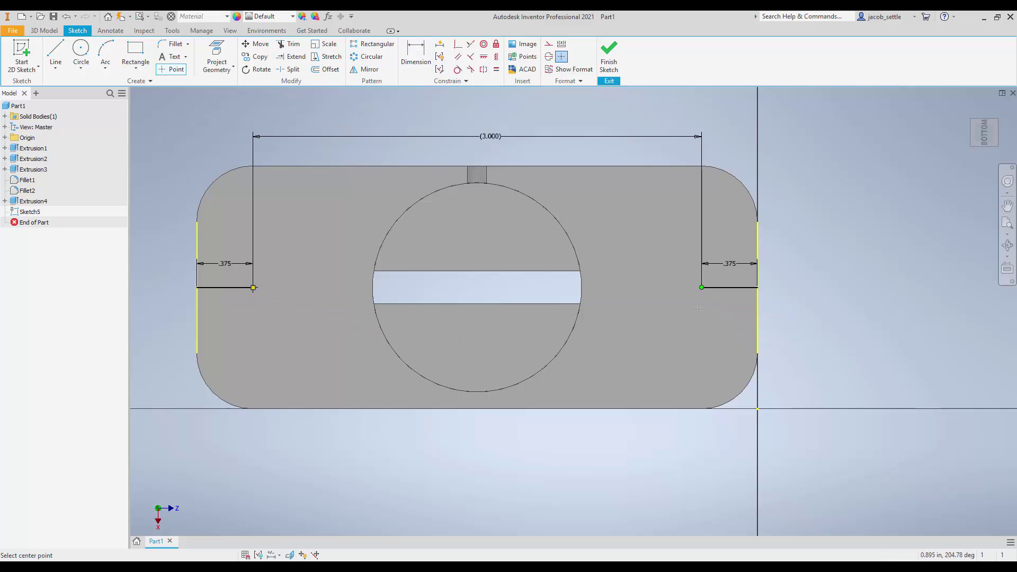
pyautogui.click(701, 288)
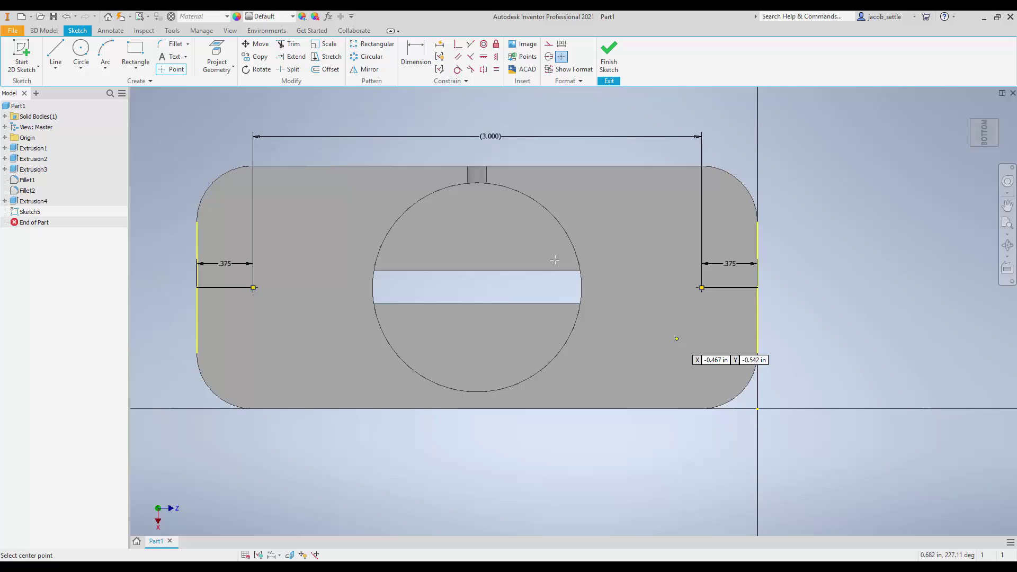
pyautogui.click(612, 56)
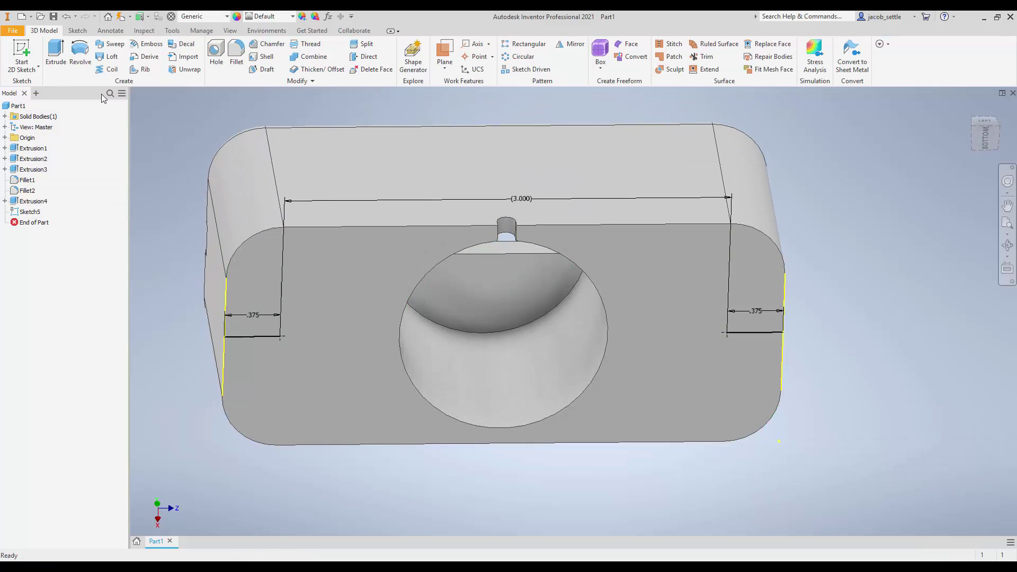
# Start a Hole feature on both sketch points with distance termination and a 7/64 in diameter.
pyautogui.click(216, 56)
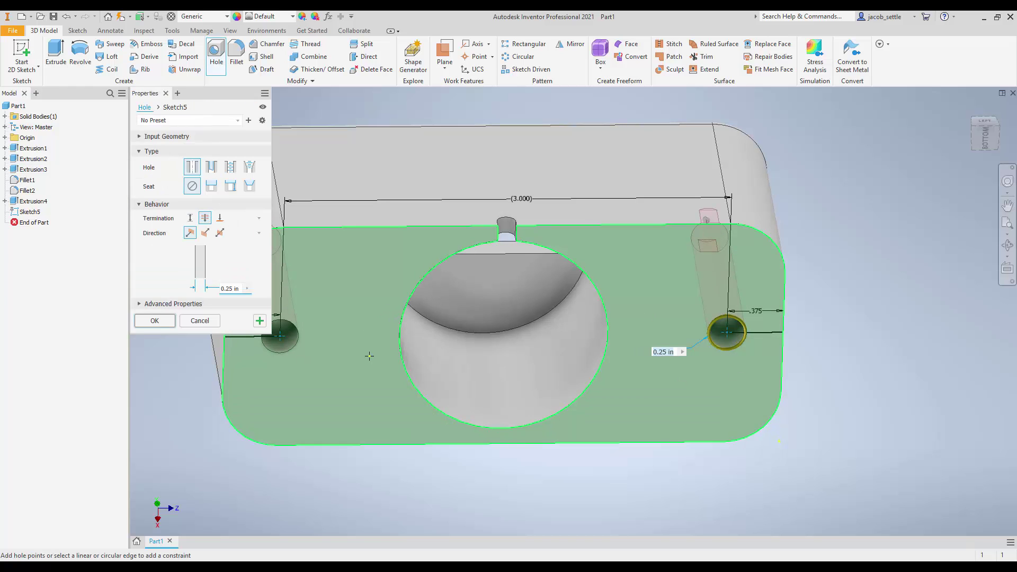
pyautogui.moveTo(443, 345); pyautogui.dragTo(548, 366, button='middle')
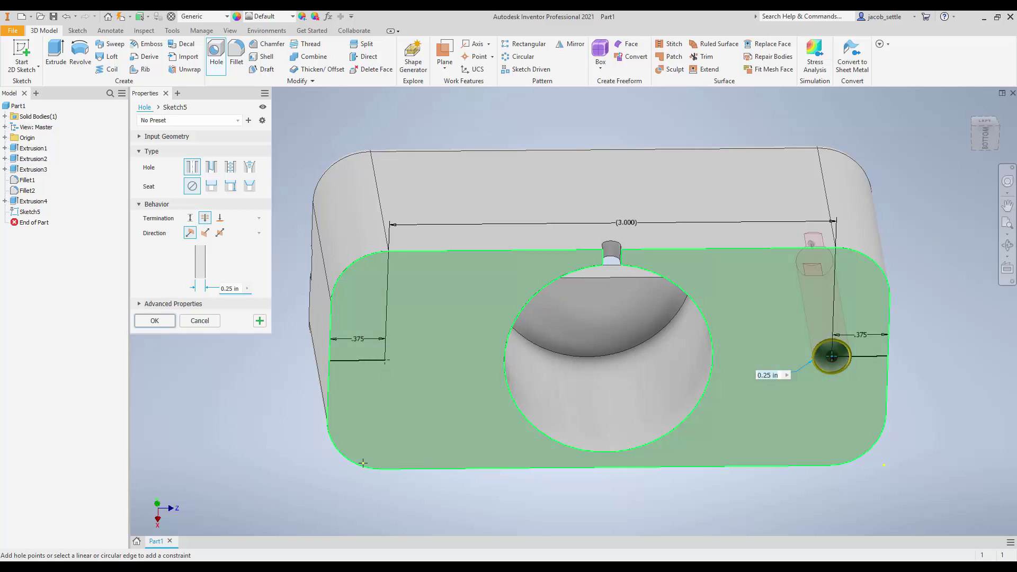
pyautogui.click(386, 363)
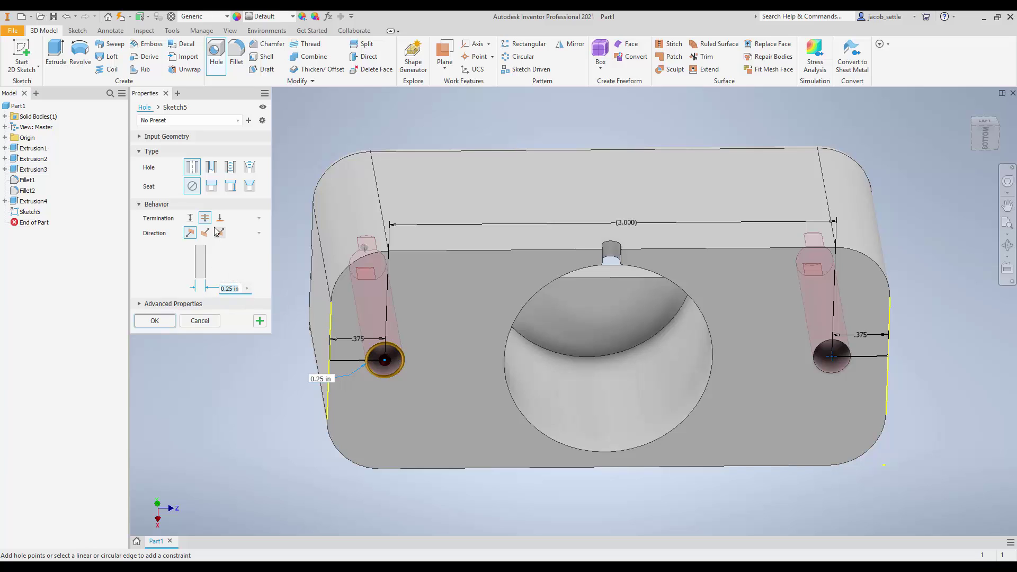
pyautogui.click(191, 218)
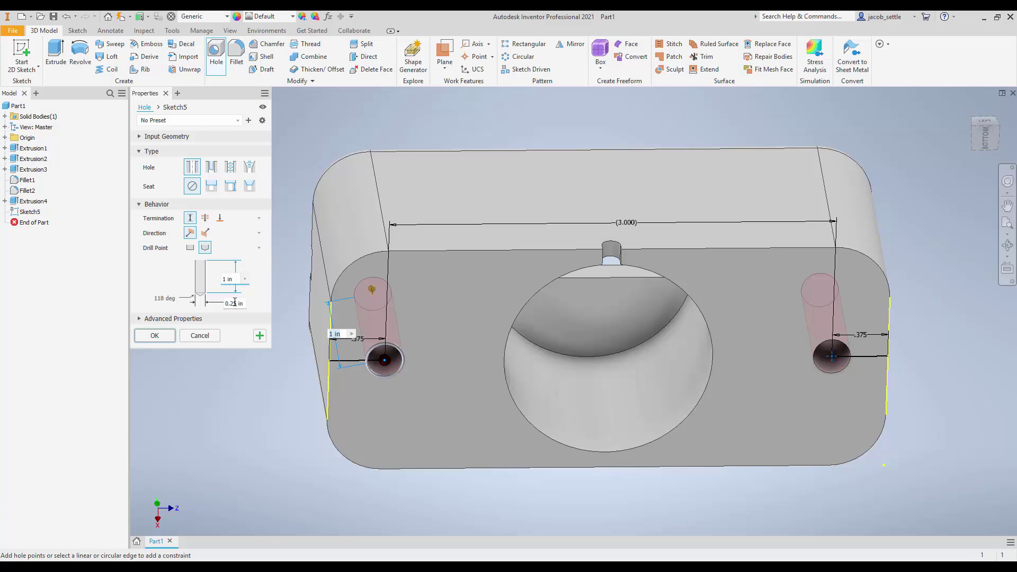
pyautogui.click(234, 304)
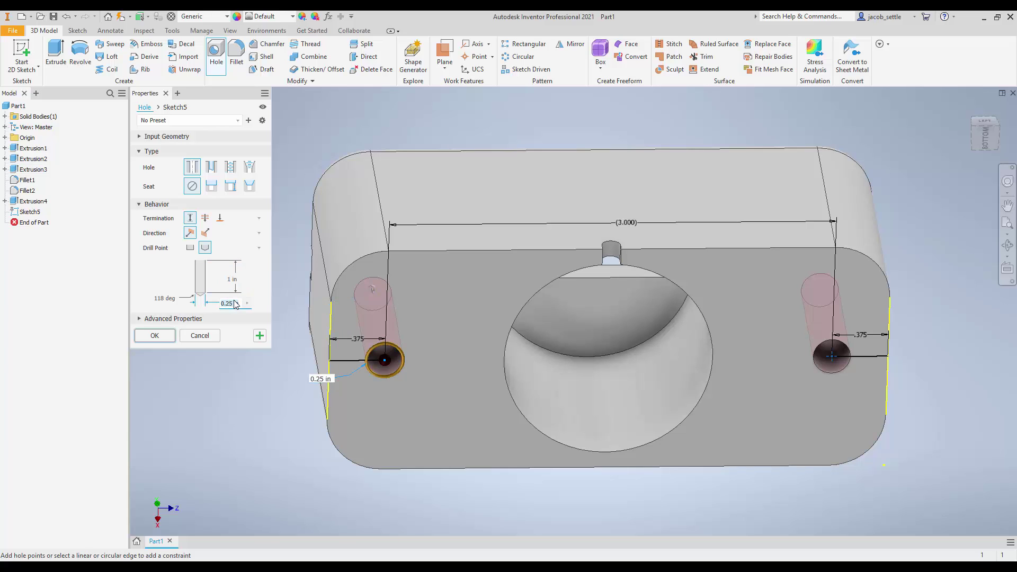
pyautogui.write('7/')
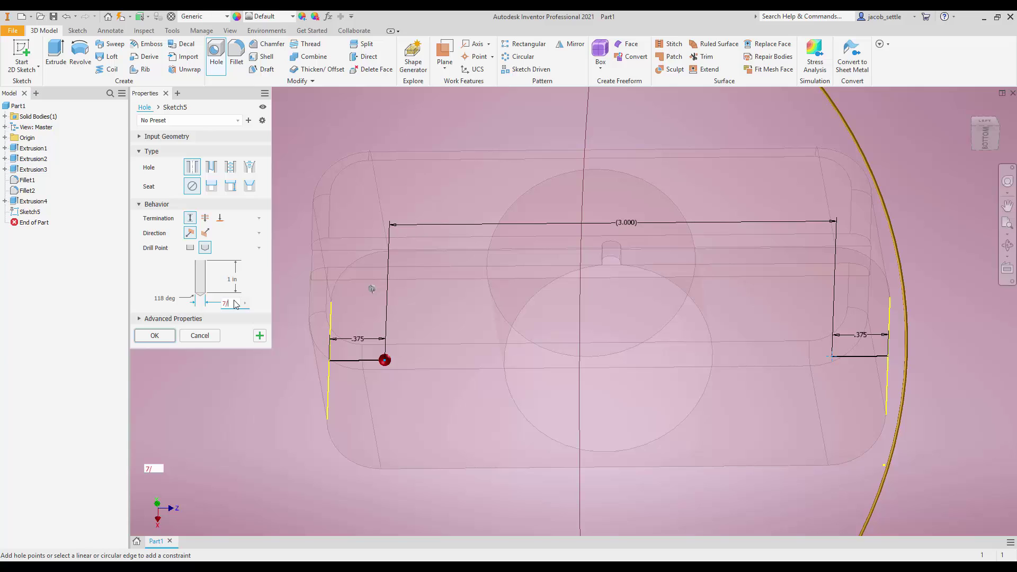
pyautogui.write('64')
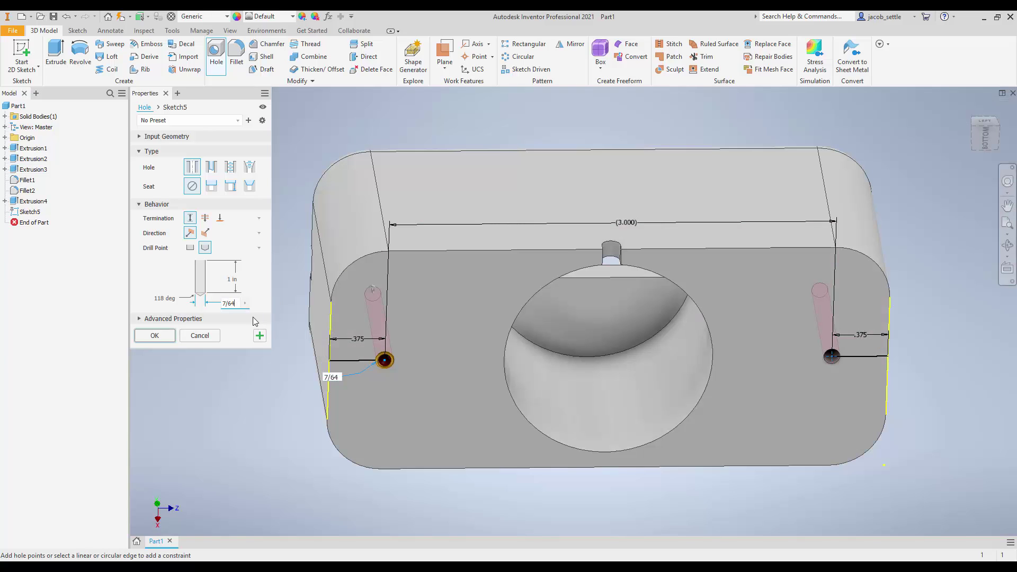
# Set the holes' depth to .75 in and the drill point angle to 60 degrees, check the hole tip from the side, and create them.
pyautogui.click(233, 283)
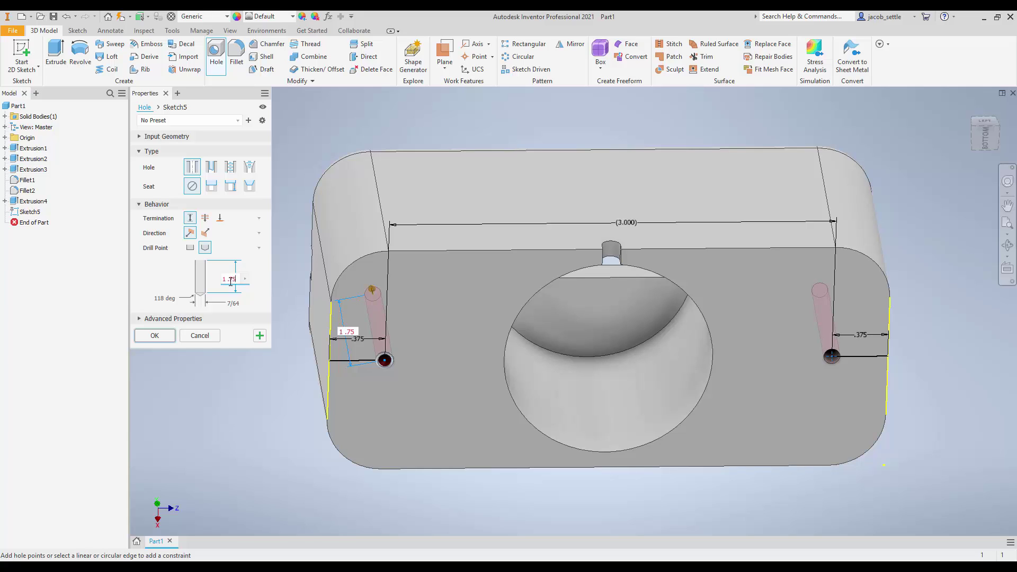
pyautogui.write('1.75')
pyautogui.click(164, 297)
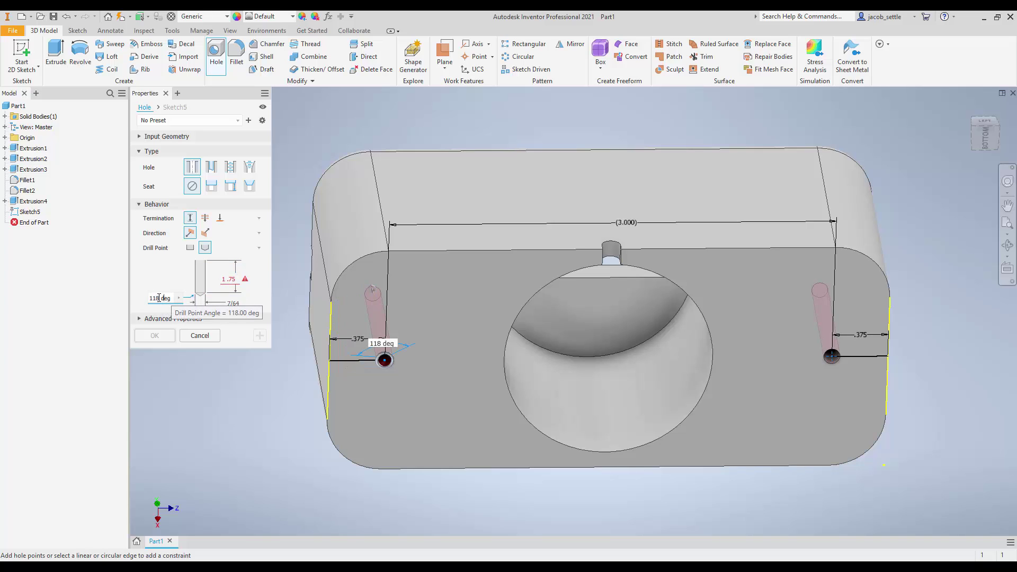
pyautogui.moveTo(159, 298); pyautogui.dragTo(141, 302)
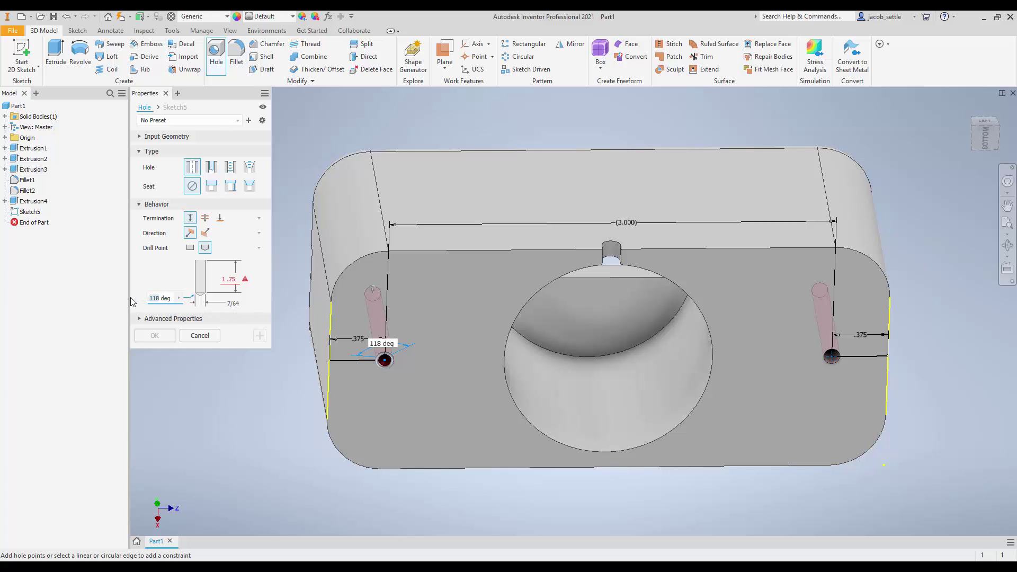
pyautogui.write('60')
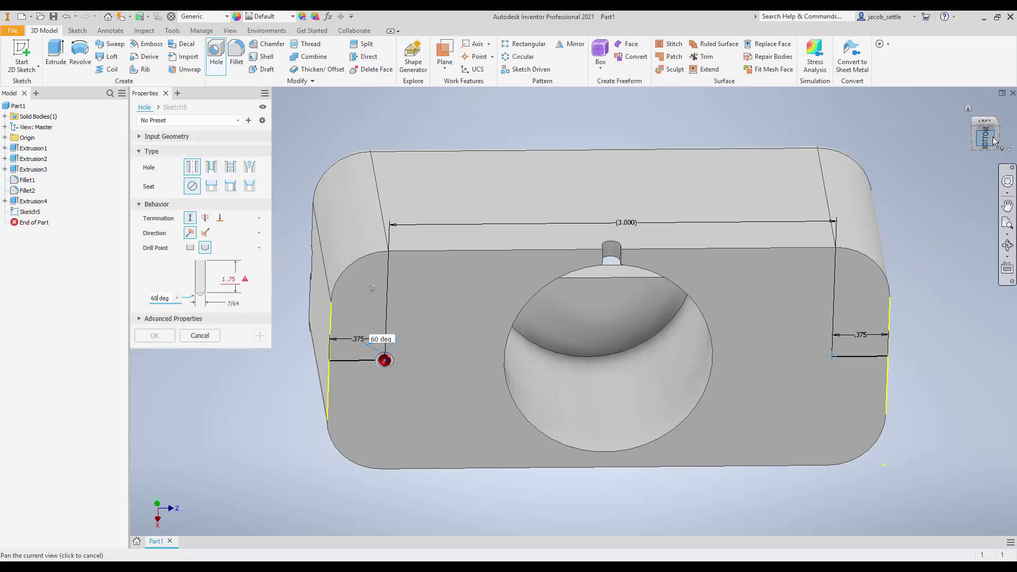
pyautogui.moveTo(990, 156); pyautogui.dragTo(990, 169)
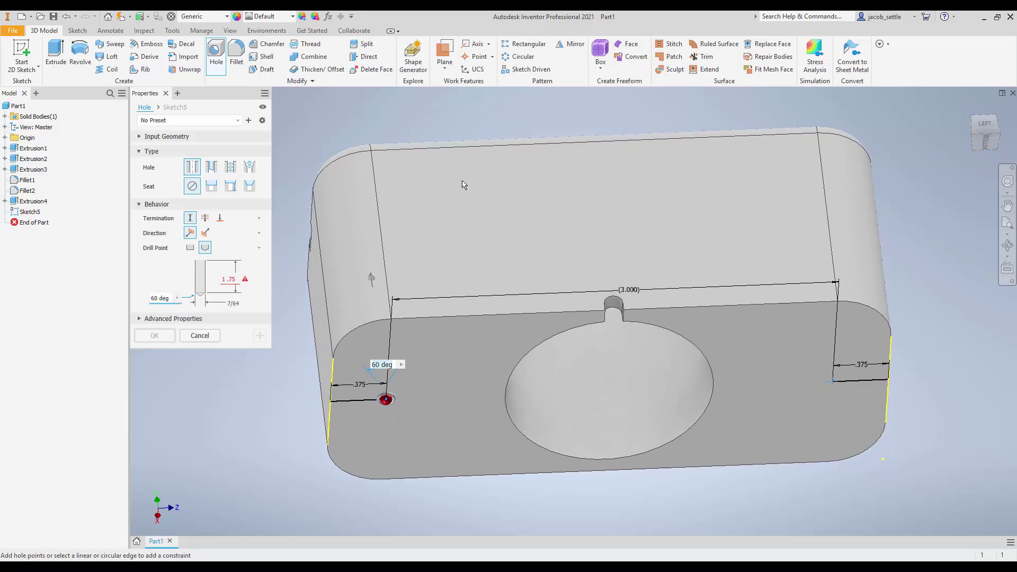
pyautogui.click(228, 279)
pyautogui.press('BackSpace')
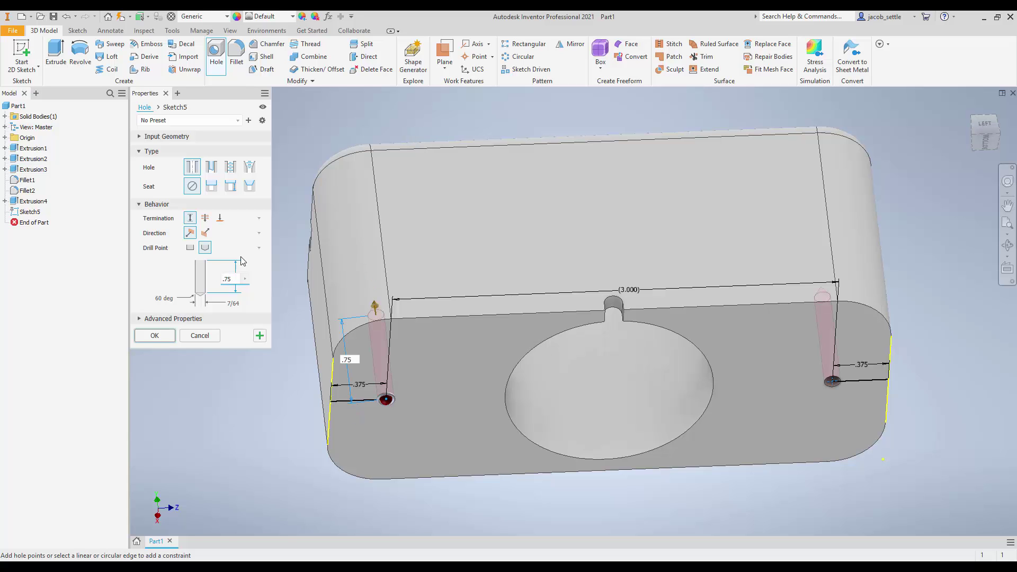
pyautogui.click(988, 126)
pyautogui.scroll(5, 424, 350)
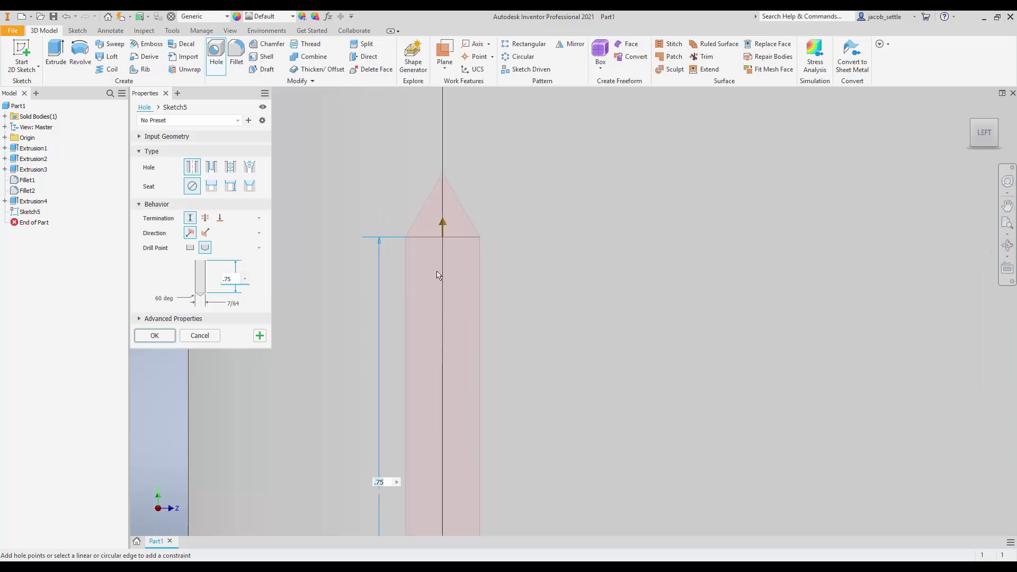
pyautogui.click(153, 336)
# Save the part to the Desktop, naming the file with the author's surname followed by "Base".
pyautogui.scroll(-8, 586, 387)
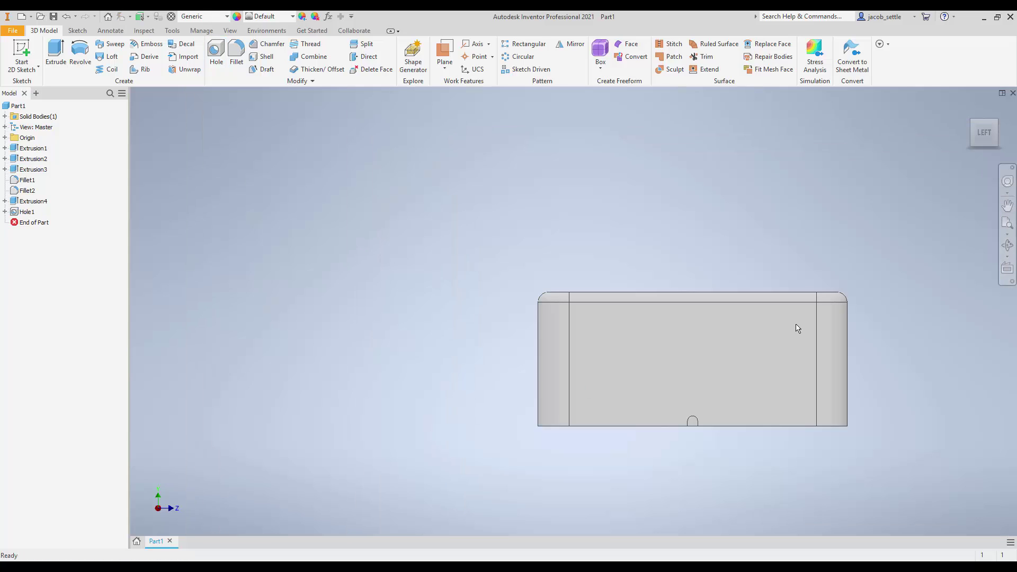
pyautogui.moveTo(989, 136)
pyautogui.mouseDown()
pyautogui.moveTo(988, 90)
pyautogui.moveTo(962, 94)
pyautogui.mouseUp()
pyautogui.moveTo(672, 351)
pyautogui.keyDown('shift'); pyautogui.mouseDown(button='middle')
pyautogui.moveTo(609, 339)
pyautogui.moveTo(572, 371)
pyautogui.moveTo(599, 418)
pyautogui.moveTo(636, 397)
pyautogui.mouseUp(button='middle'); pyautogui.keyUp('shift')
pyautogui.moveTo(806, 286)
pyautogui.mouseDown(button='middle')
pyautogui.moveTo(522, 238)
pyautogui.moveTo(503, 223)
pyautogui.mouseUp(button='middle')
pyautogui.click(53, 16)
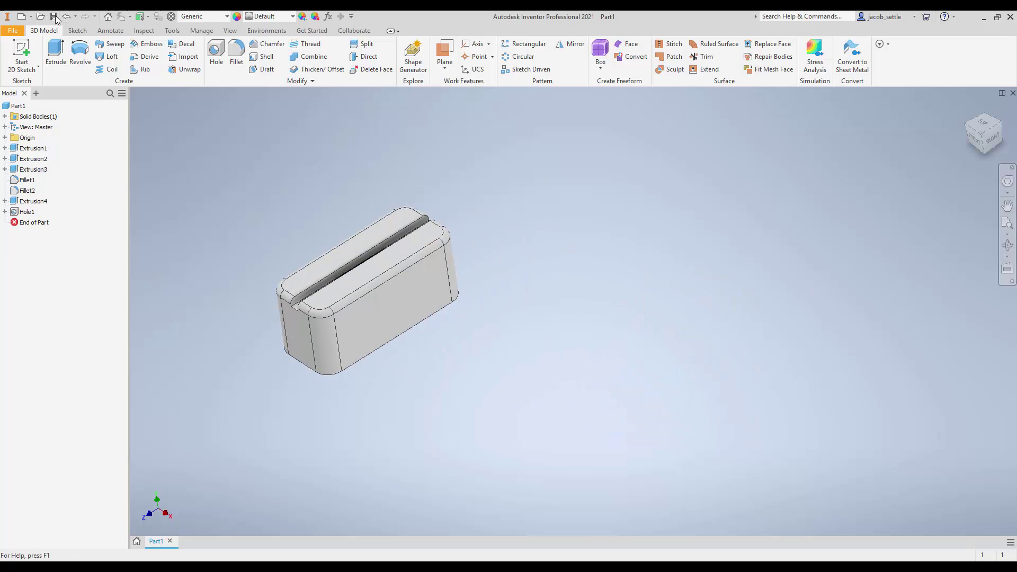
pyautogui.click(580, 217)
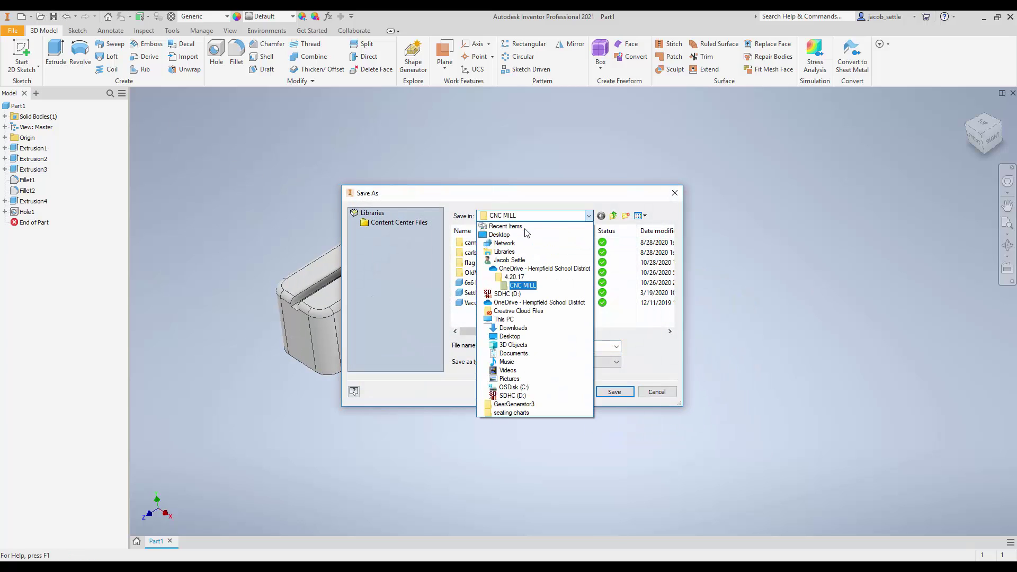
pyautogui.click(523, 235)
pyautogui.doubleClick(511, 347)
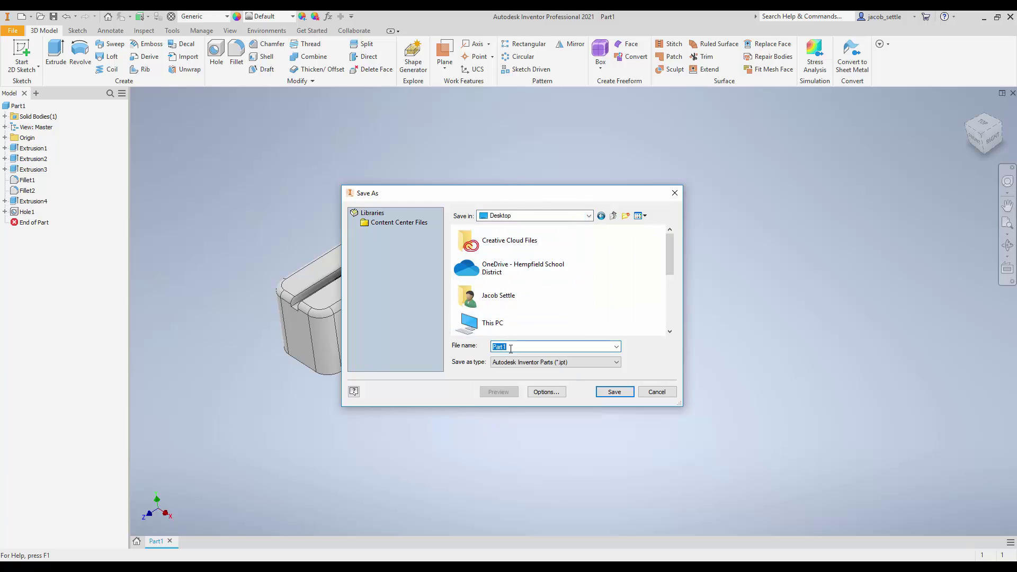
pyautogui.write('Settl')
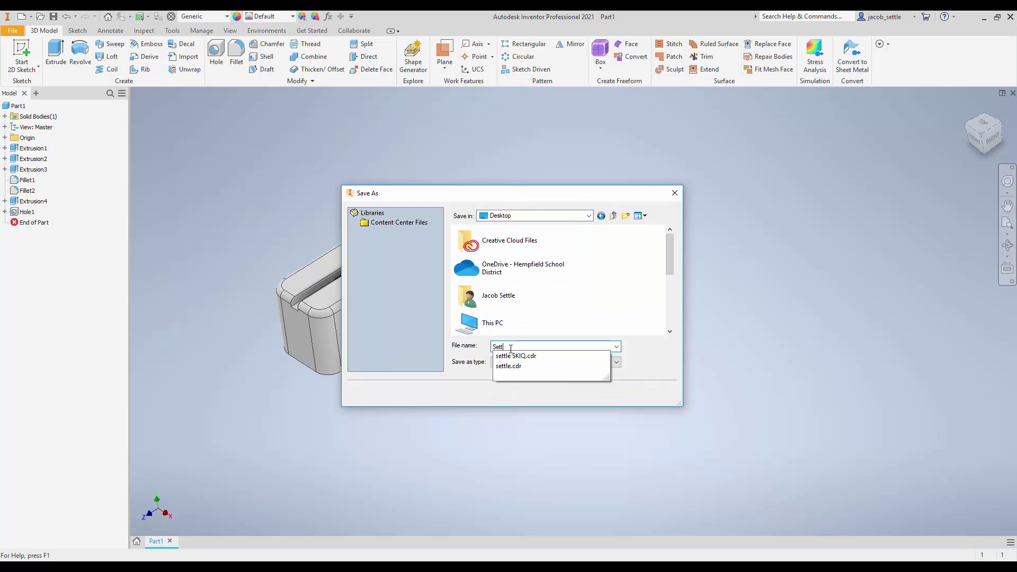
pyautogui.write('e Base')
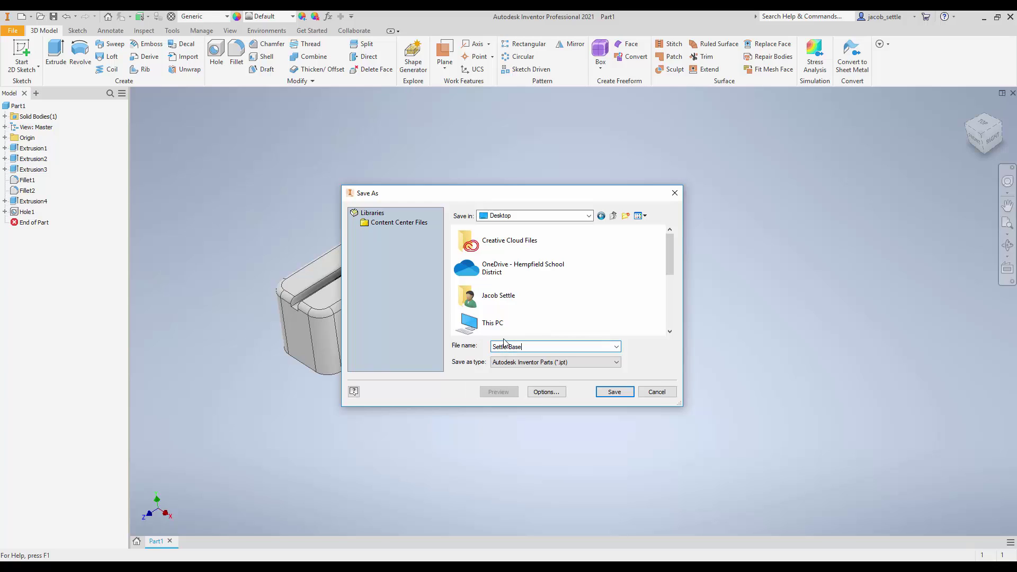
pyautogui.click(609, 393)
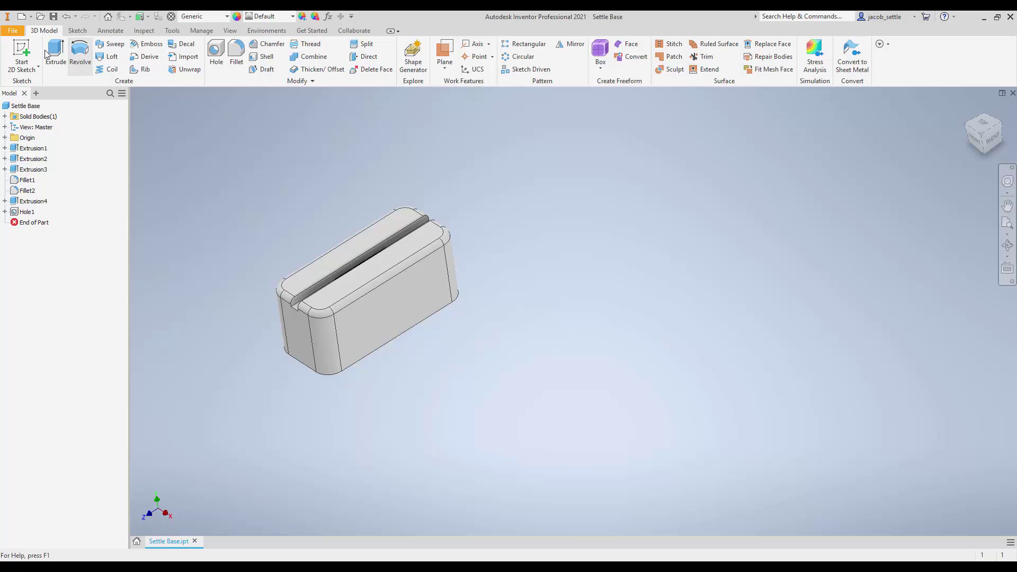
# Start saving a copy of the base part on the Desktop as an STL file (*.stl).
pyautogui.click(13, 33)
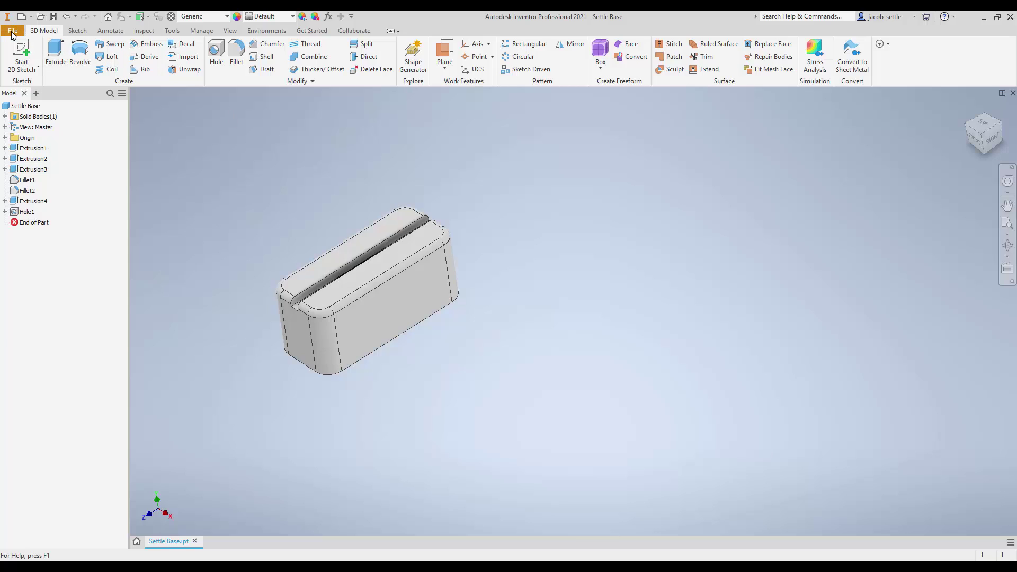
pyautogui.moveTo(79, 140)
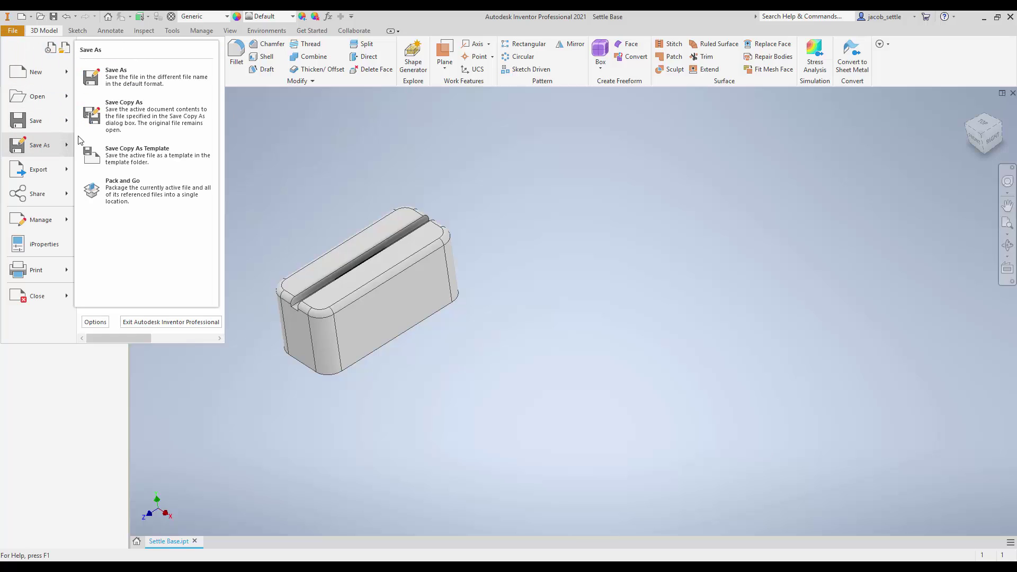
pyautogui.click(143, 123)
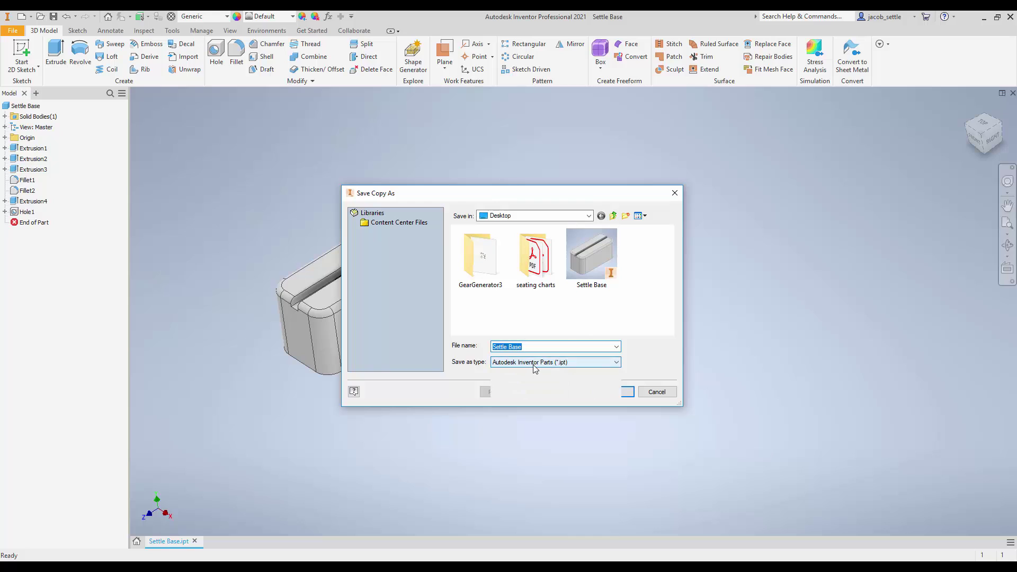
pyautogui.click(535, 363)
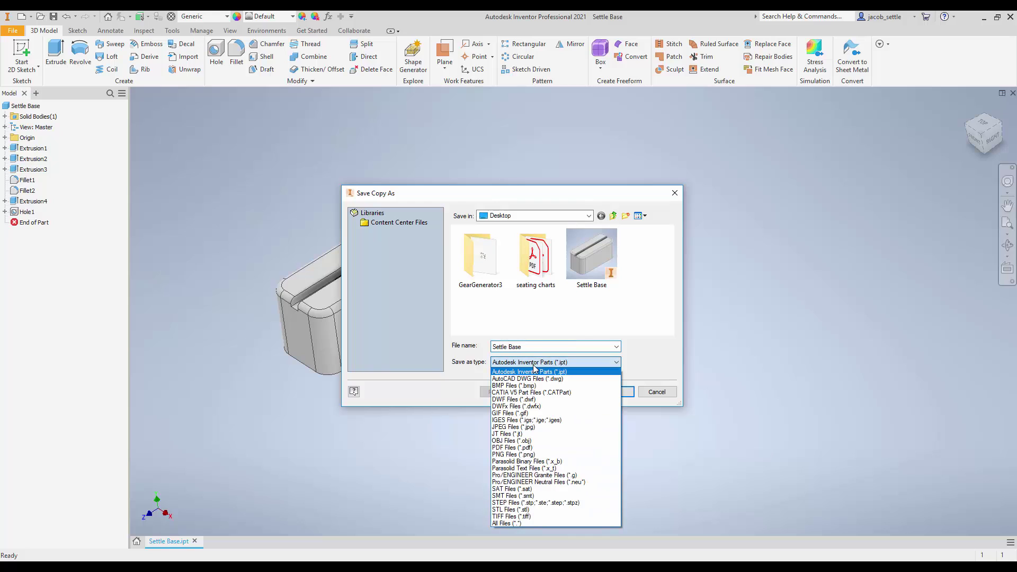
pyautogui.click(507, 510)
# Open the STL export options and try centimeter units with Brep resolution.
pyautogui.click(546, 391)
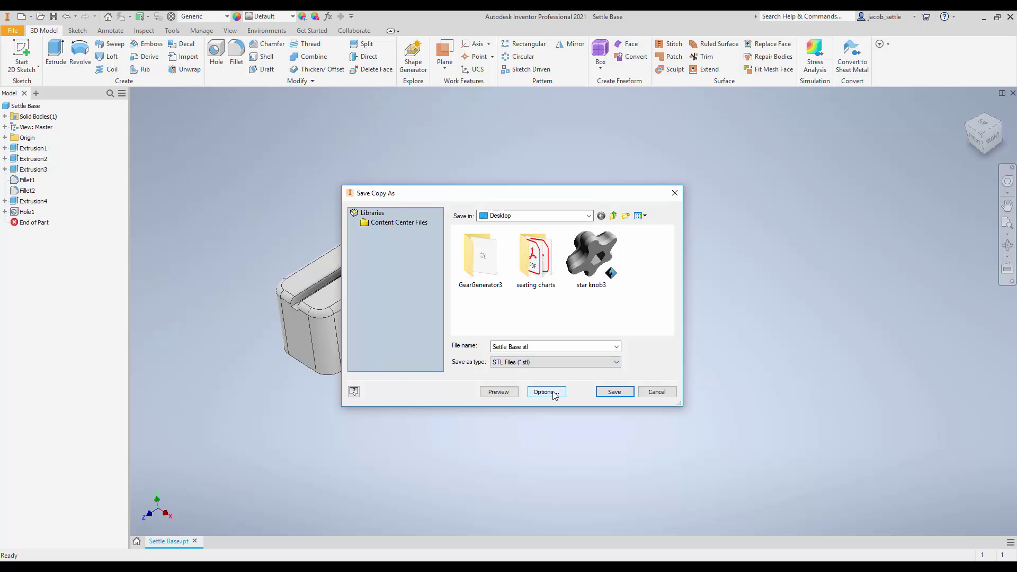
pyautogui.click(211, 153)
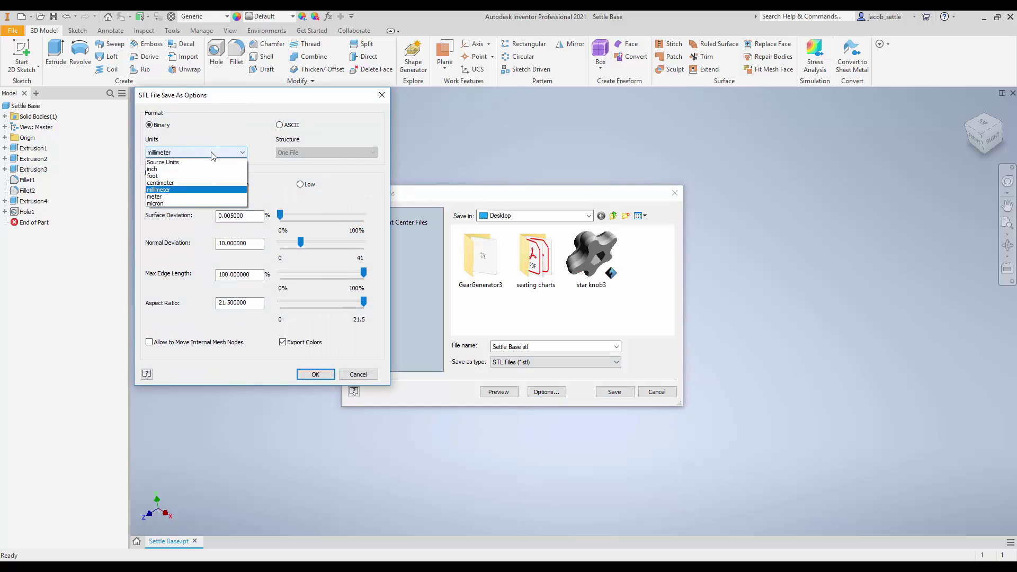
pyautogui.click(199, 183)
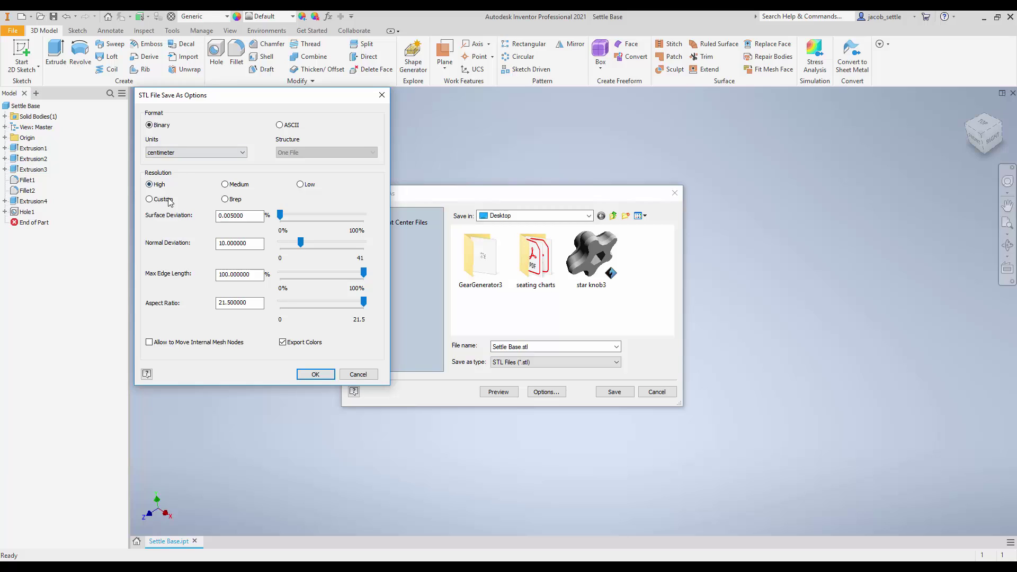
pyautogui.click(232, 199)
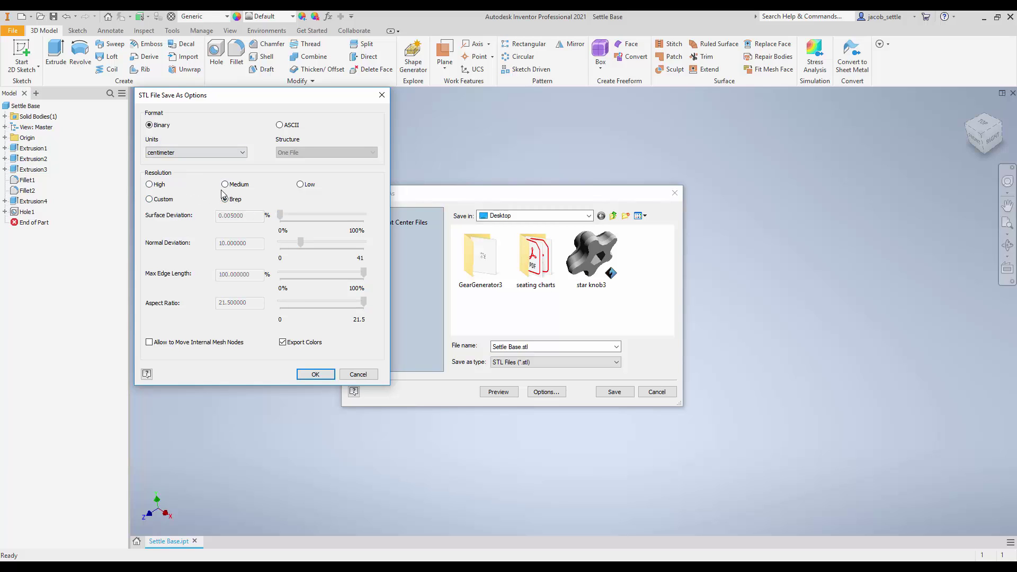
# Set the STL export to millimeter units and High resolution, and save the copy to the Desktop.
pyautogui.click(178, 153)
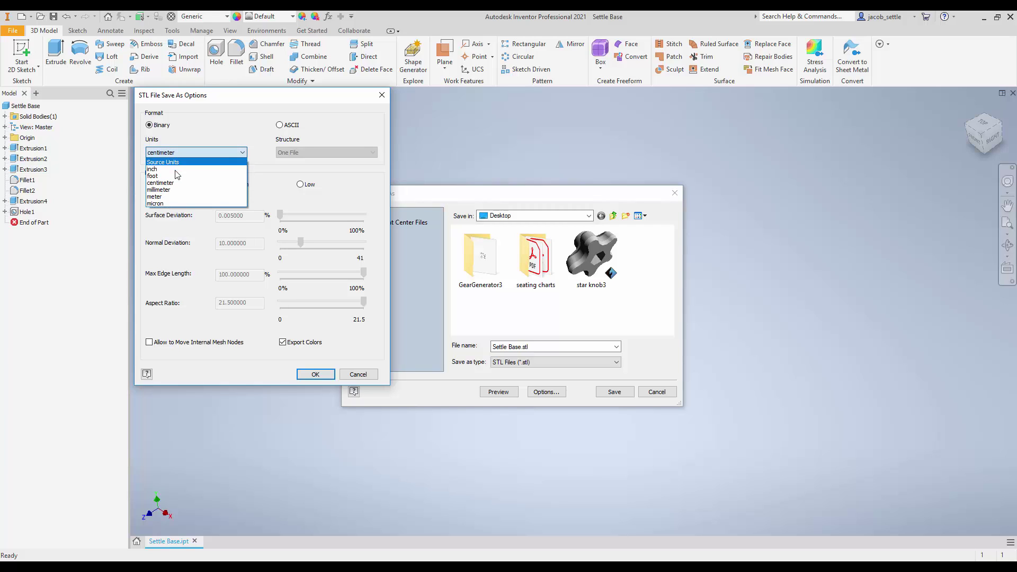
pyautogui.click(175, 189)
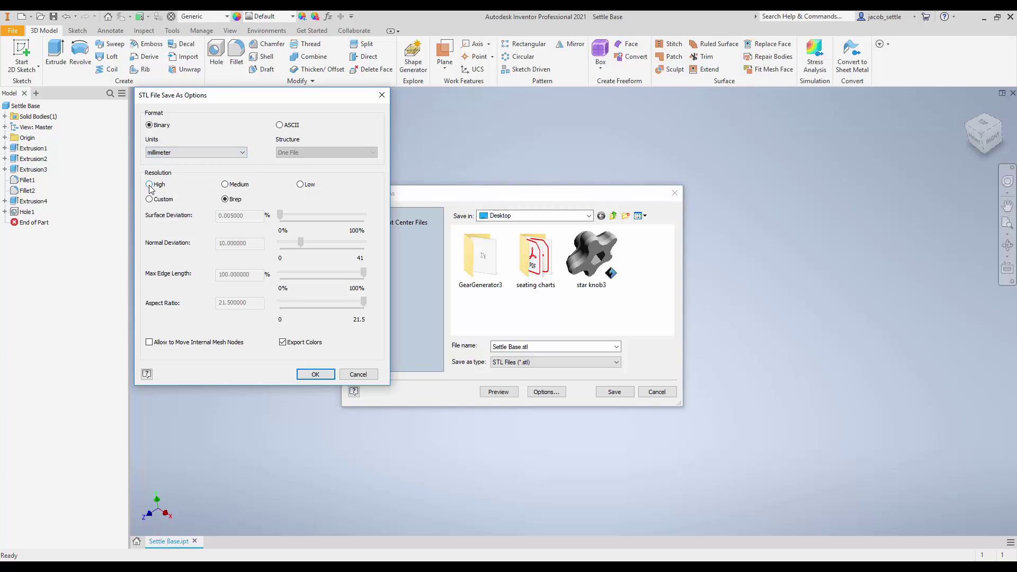
pyautogui.click(149, 185)
pyautogui.click(325, 377)
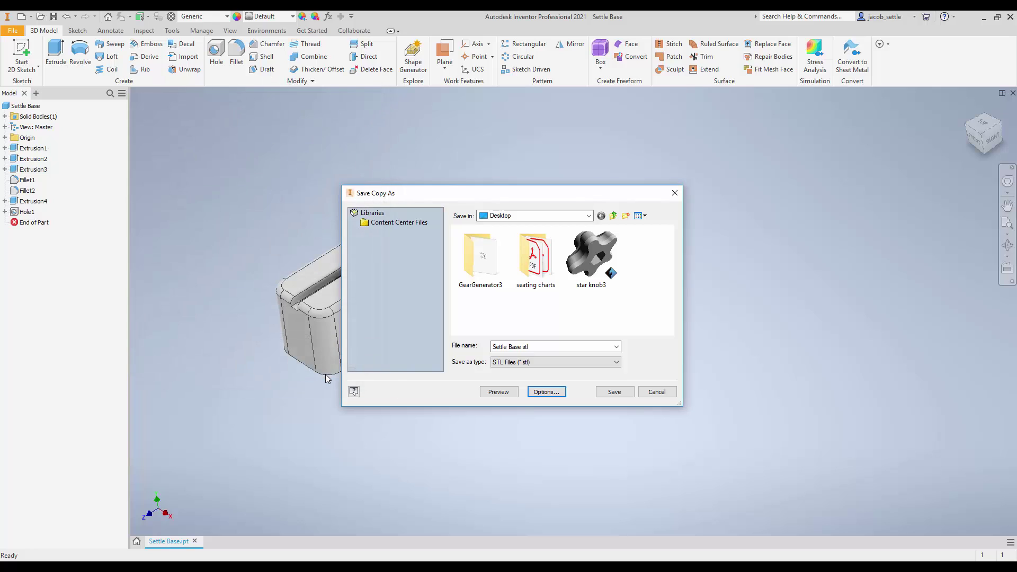
pyautogui.click(614, 393)
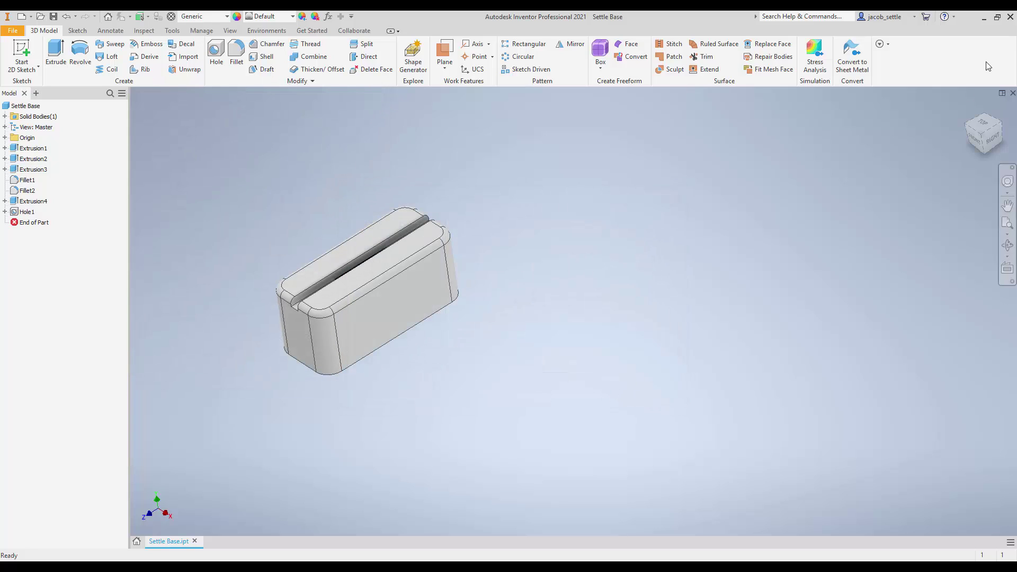
# Switch to the Desktop, open the exported base STL in FlashPrint, decline putting the model on the platform, and dismiss the promotional message.
pyautogui.click(984, 21)
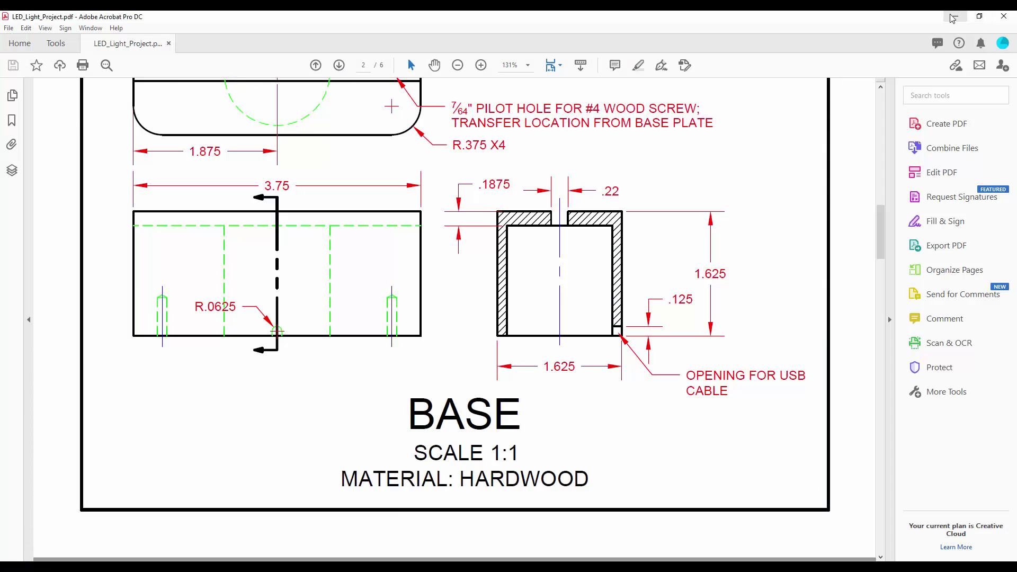
pyautogui.click(954, 16)
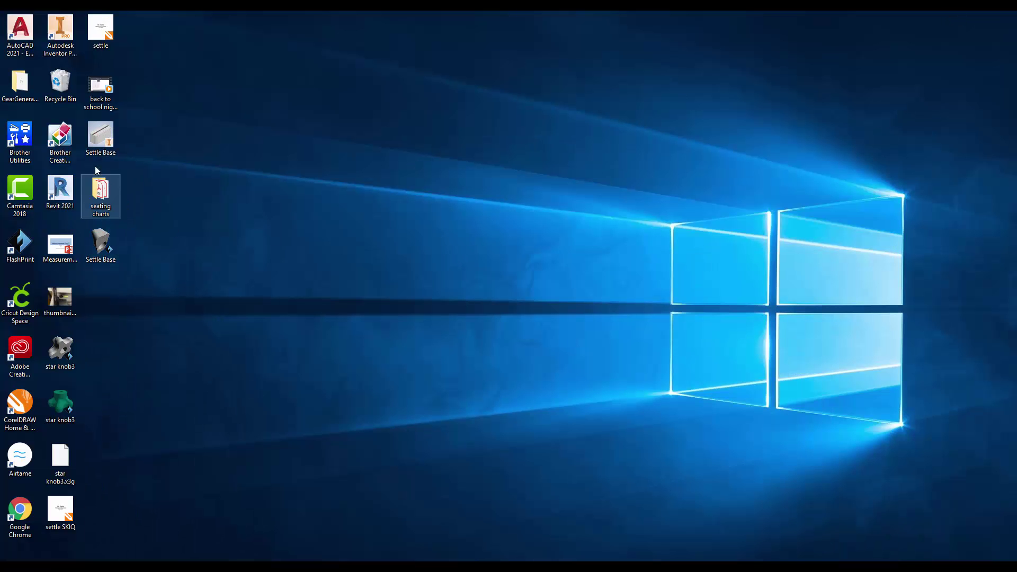
pyautogui.doubleClick(101, 244)
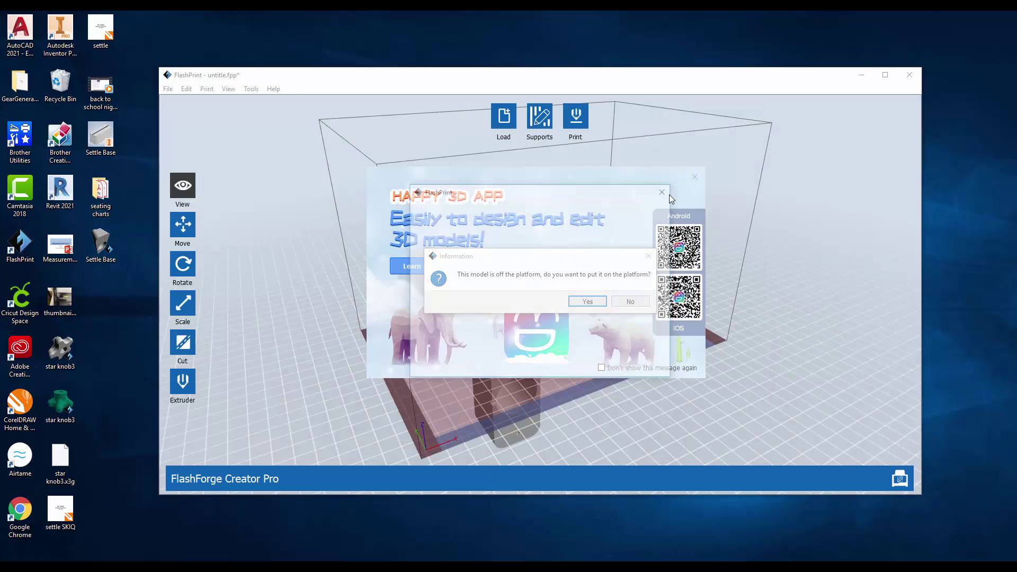
pyautogui.click(632, 302)
pyautogui.click(695, 178)
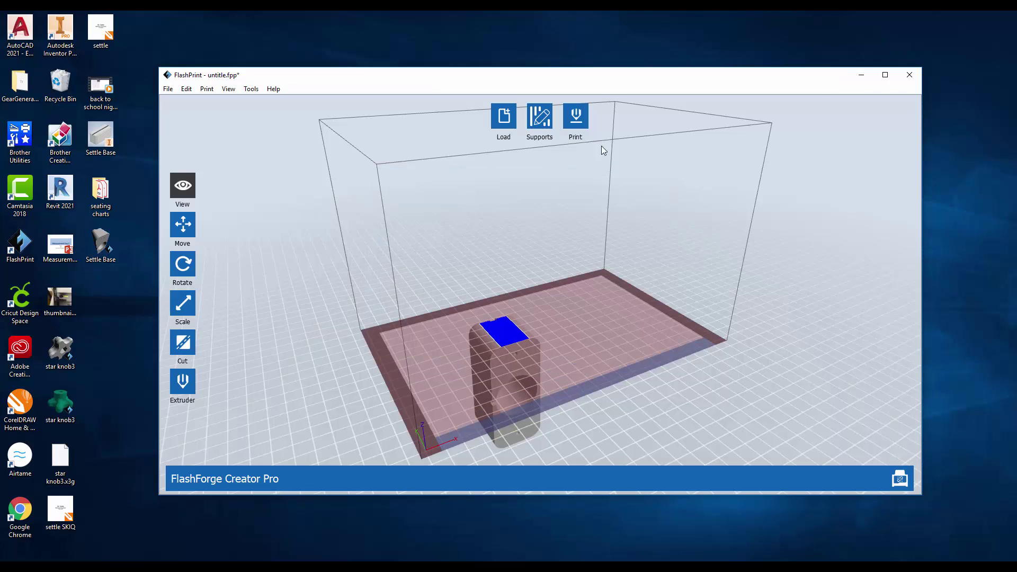